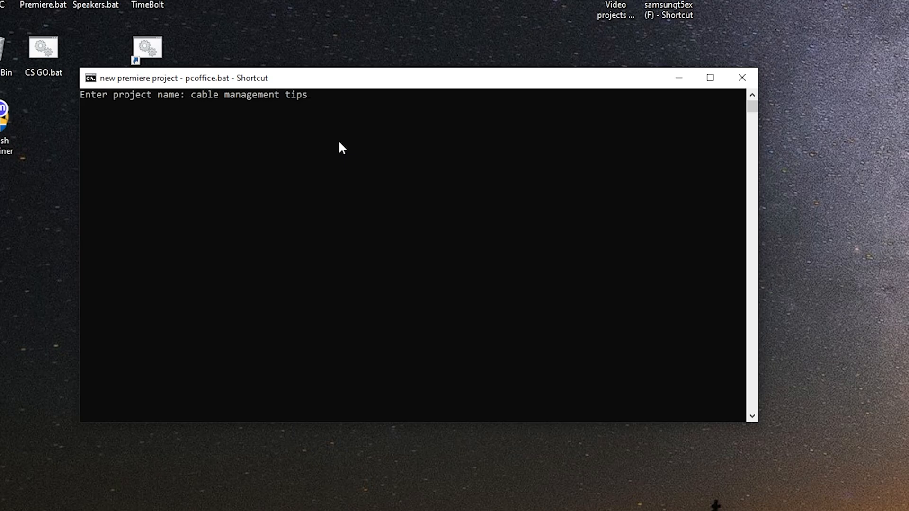
- Create the project named cable management tips with the new premiere project script
{"action": "key", "text": "Return"}
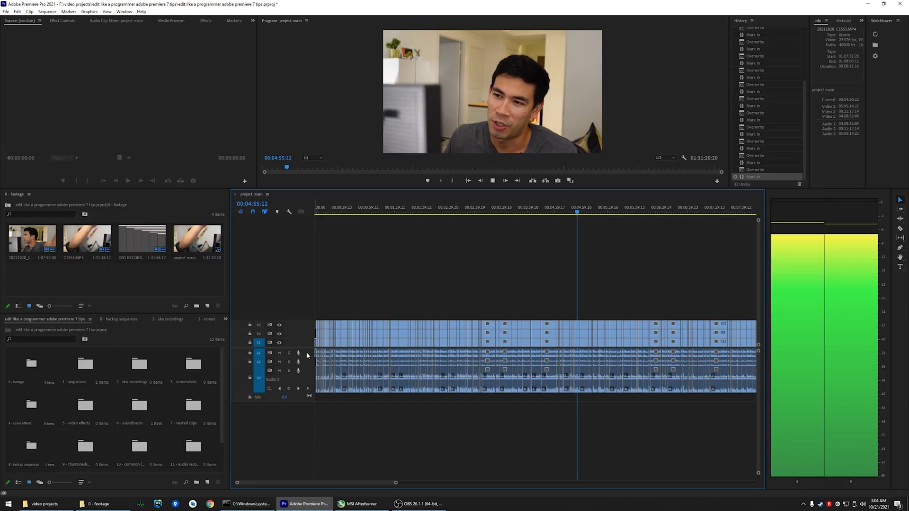
- Toggle the expanded height of audio tracks A1 and A3 in the project main timeline
{"action": "double_click", "coordinate": [307, 354]}
{"action": "double_click", "coordinate": [308, 380]}
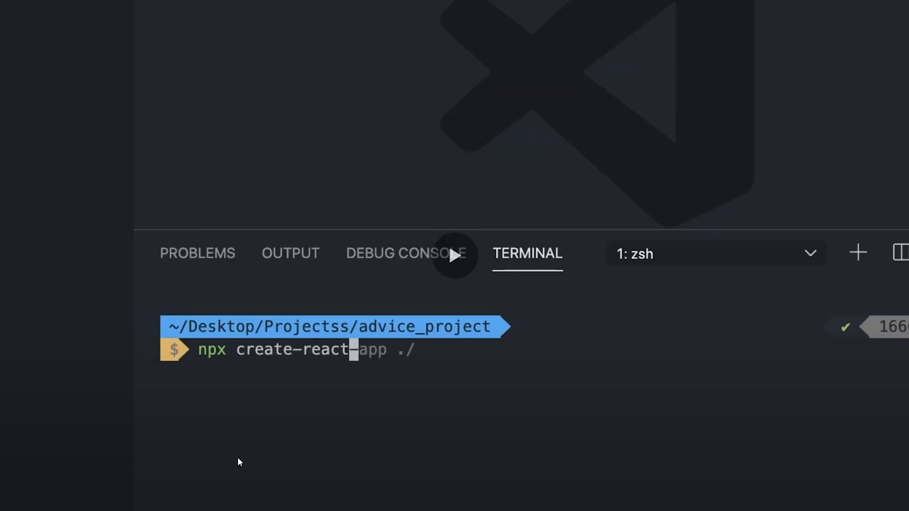
- Run the npx create-react-app ./ command in the advice_project terminal
{"action": "key", "text": "Return"}
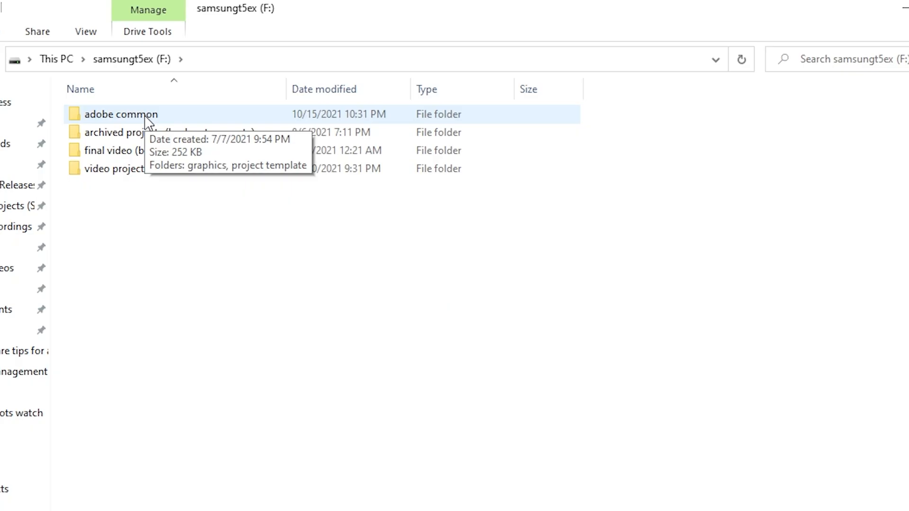
- Open the project template folder inside adobe common on the samsungt5ex drive and select Premiere Pro YouTube Template v1.rar
{"action": "double_click", "coordinate": [146, 117]}
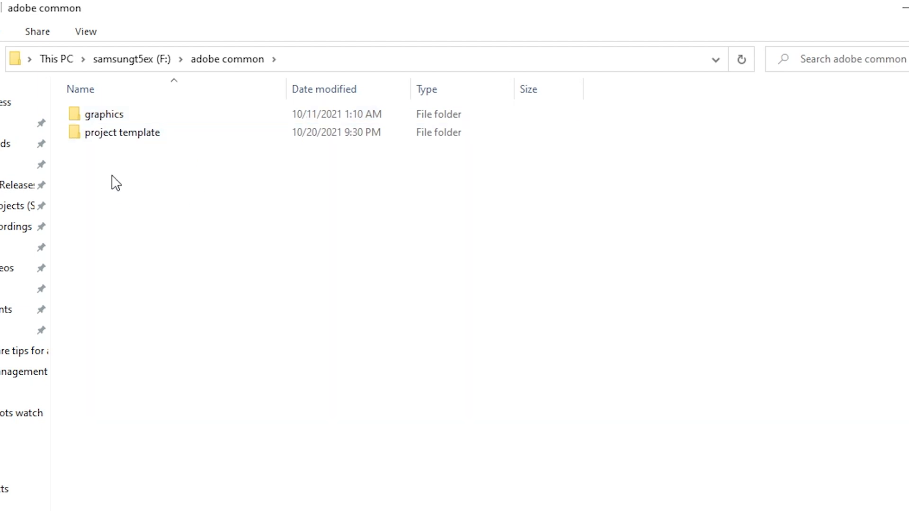
{"action": "double_click", "coordinate": [124, 136]}
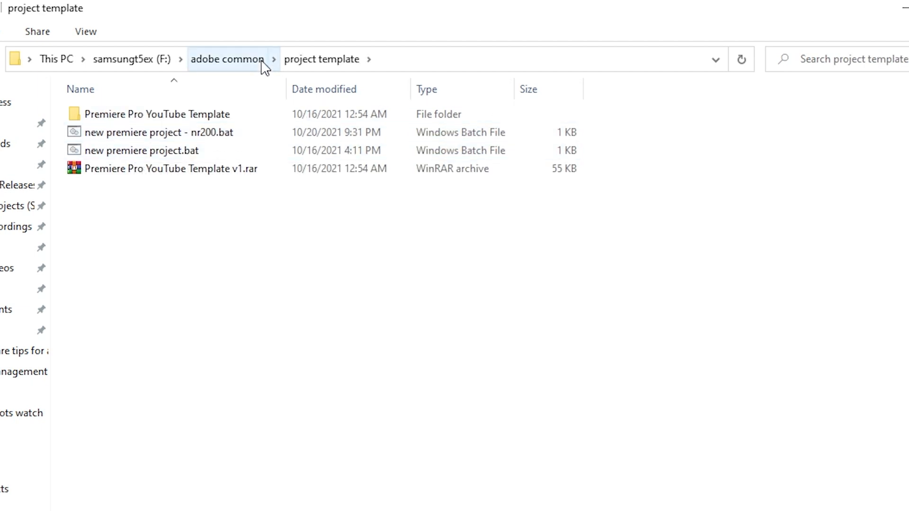
{"action": "left_click", "coordinate": [146, 172]}
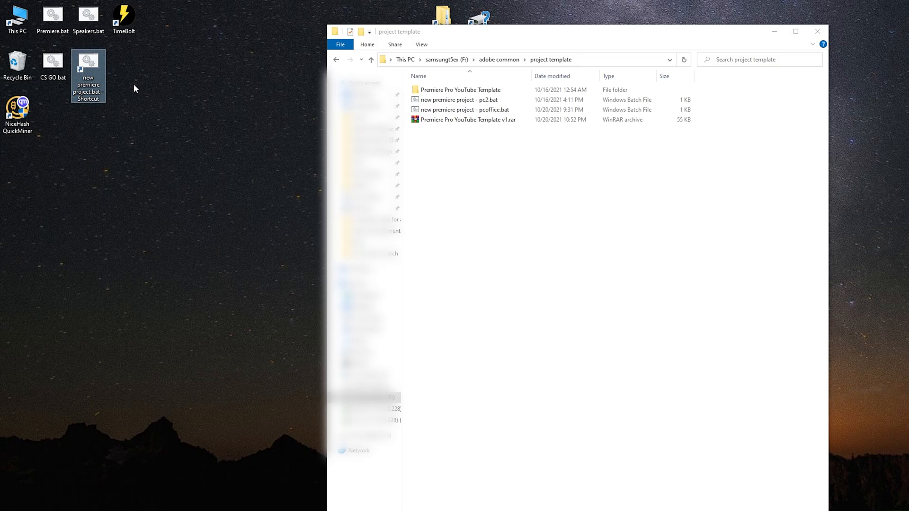
- Run the new premiere project batch shortcut on the desktop and reposition its prompt window
{"action": "left_click", "coordinate": [89, 71]}
{"action": "double_click", "coordinate": [90, 71]}
{"action": "left_click_drag", "start_coordinate": [223, 63], "coordinate": [329, 145]}
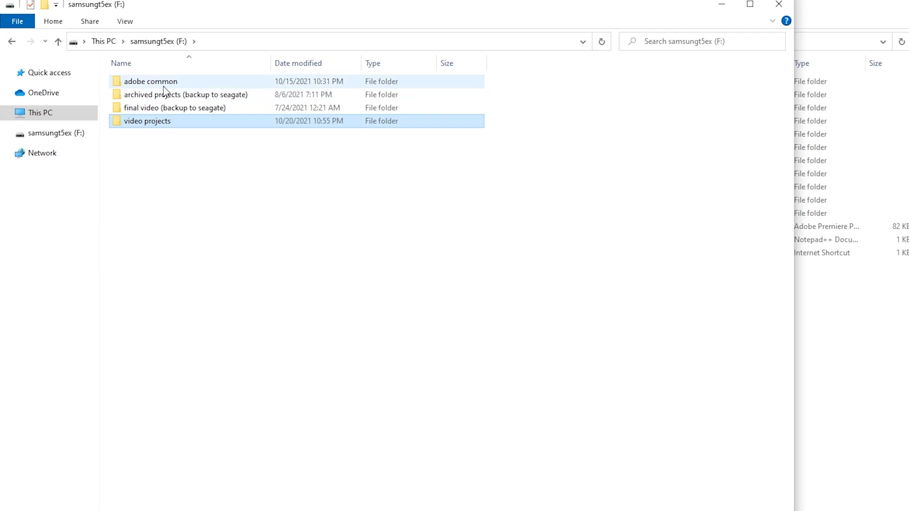
- Browse from adobe common into project template, view the Premiere Pro YouTube Template folder's contents and return to project template
{"action": "double_click", "coordinate": [165, 83]}
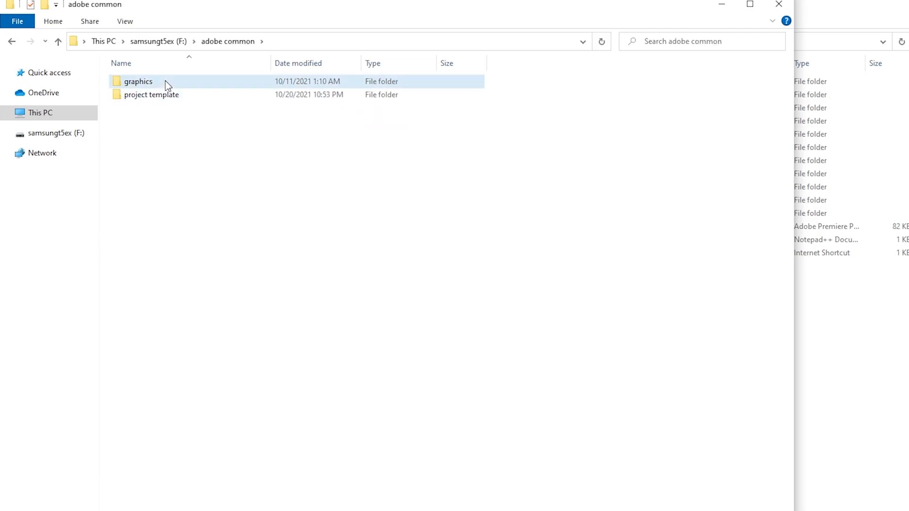
{"action": "double_click", "coordinate": [166, 94]}
{"action": "double_click", "coordinate": [166, 82]}
{"action": "left_click", "coordinate": [290, 42]}
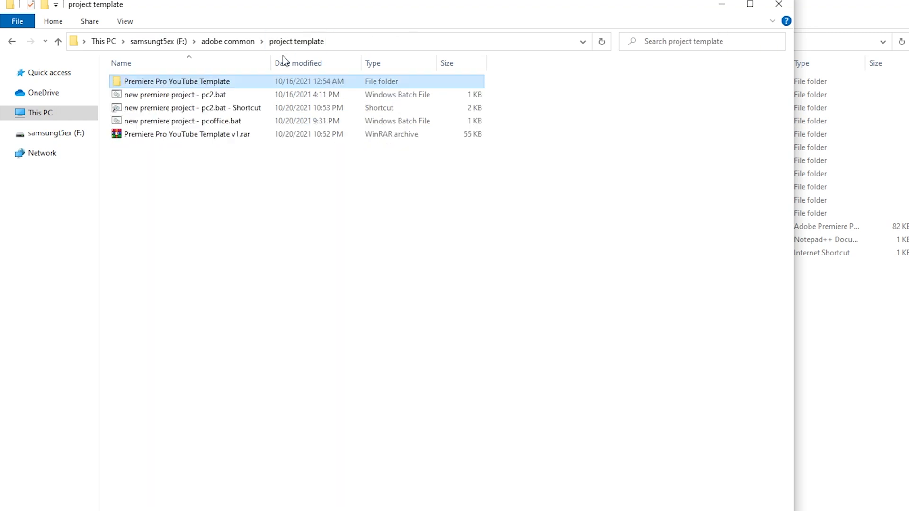
{"action": "double_click", "coordinate": [198, 87]}
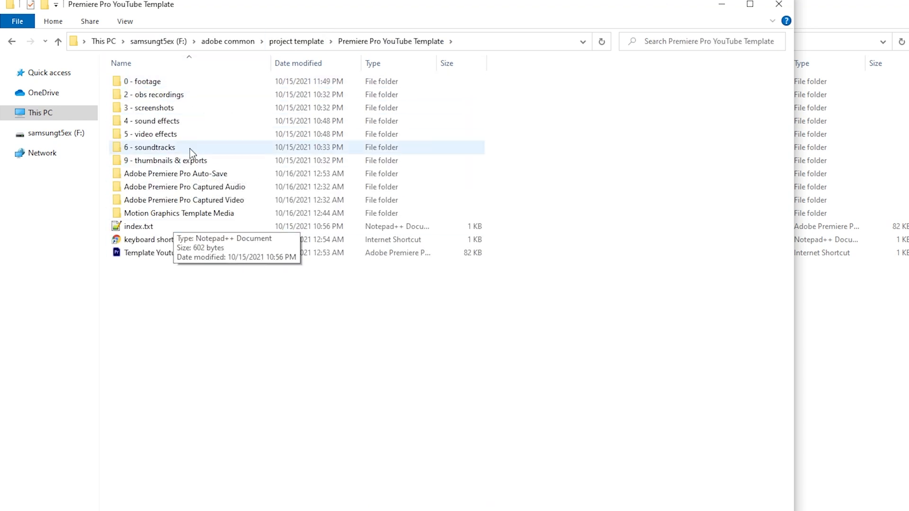
{"action": "left_click", "coordinate": [299, 42]}
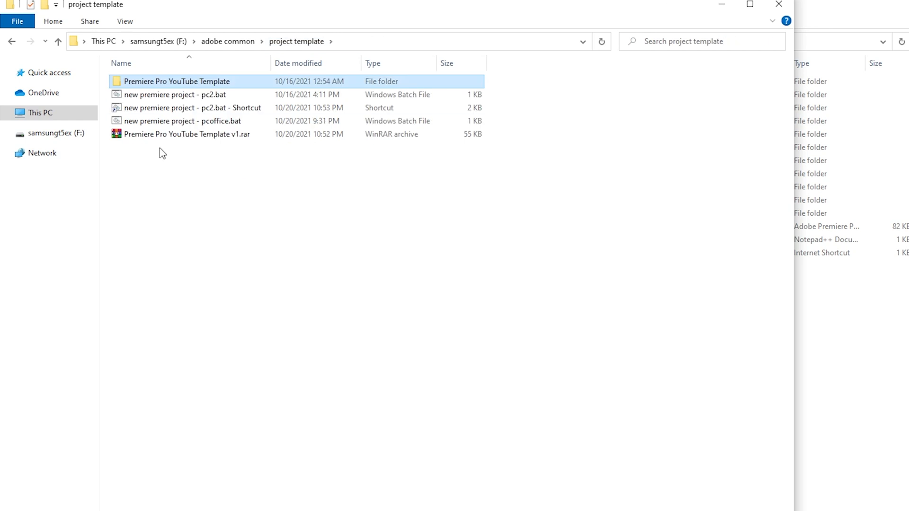
- Open new premiere project - pcoffice.bat for editing, highlight the xcopy template source path, close the script and return to adobe common
{"action": "left_click", "coordinate": [208, 122]}
{"action": "right_click", "coordinate": [211, 121]}
{"action": "left_click", "coordinate": [260, 143]}
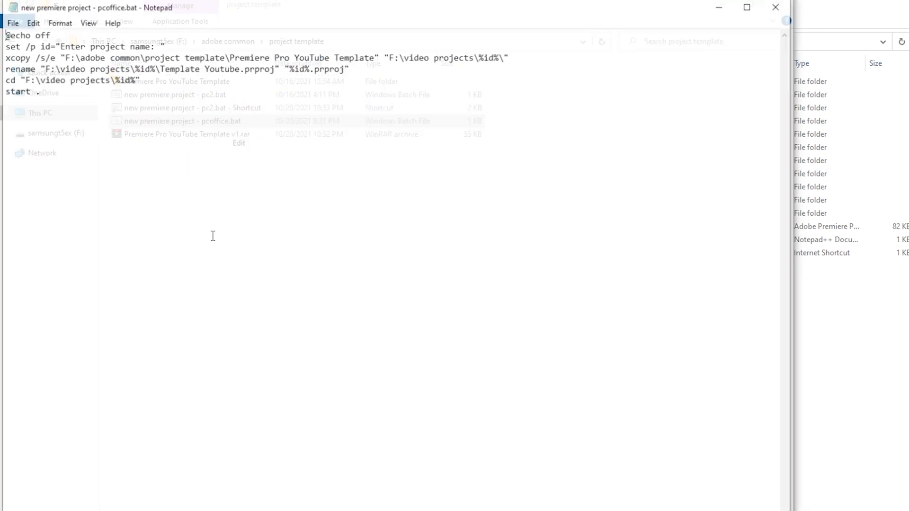
{"action": "key", "text": "ctrl+a"}
{"action": "left_click", "coordinate": [147, 116]}
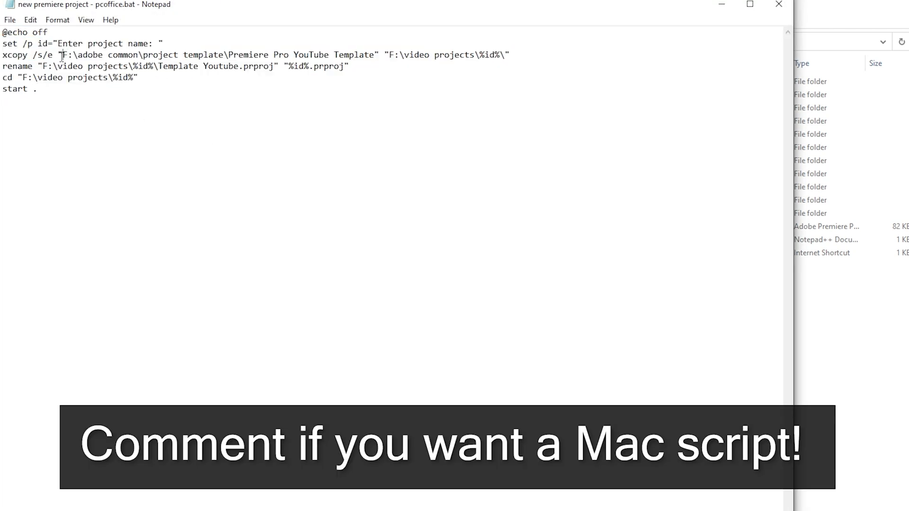
{"action": "left_click_drag", "start_coordinate": [220, 49], "coordinate": [237, 50]}
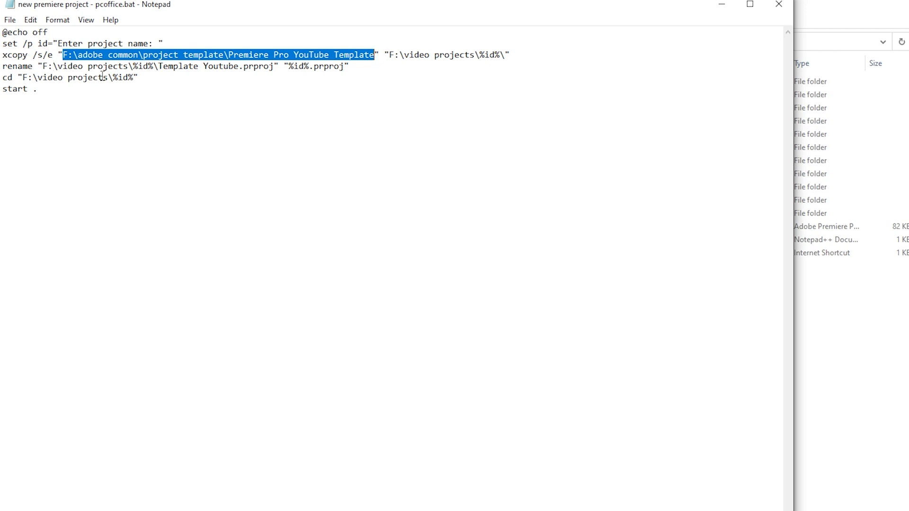
{"action": "left_click", "coordinate": [48, 87]}
{"action": "double_click", "coordinate": [12, 8]}
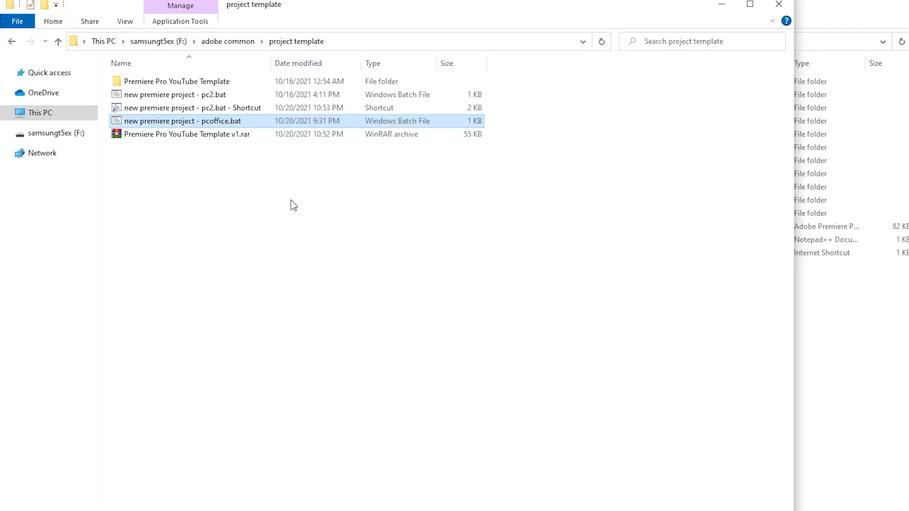
{"action": "left_click", "coordinate": [290, 199]}
{"action": "left_click", "coordinate": [232, 43]}
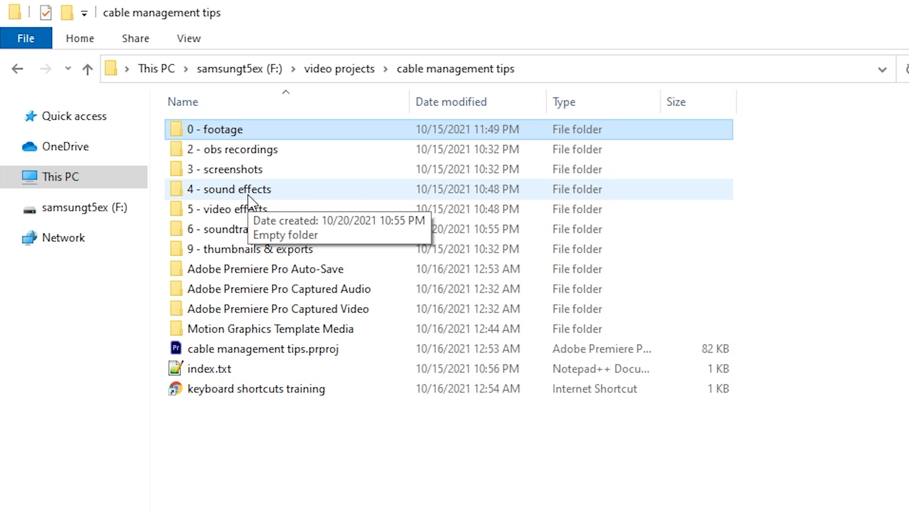
- Check the project's 0 - footage folder and open the cable management source folder in a second window
{"action": "double_click", "coordinate": [256, 129]}
{"action": "key", "text": "alt+Left"}
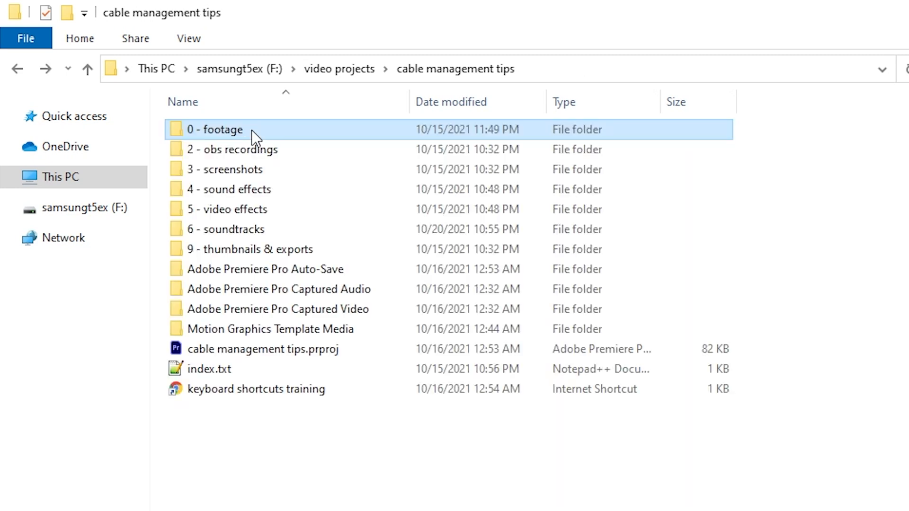
{"action": "key", "text": "ctrl+n"}
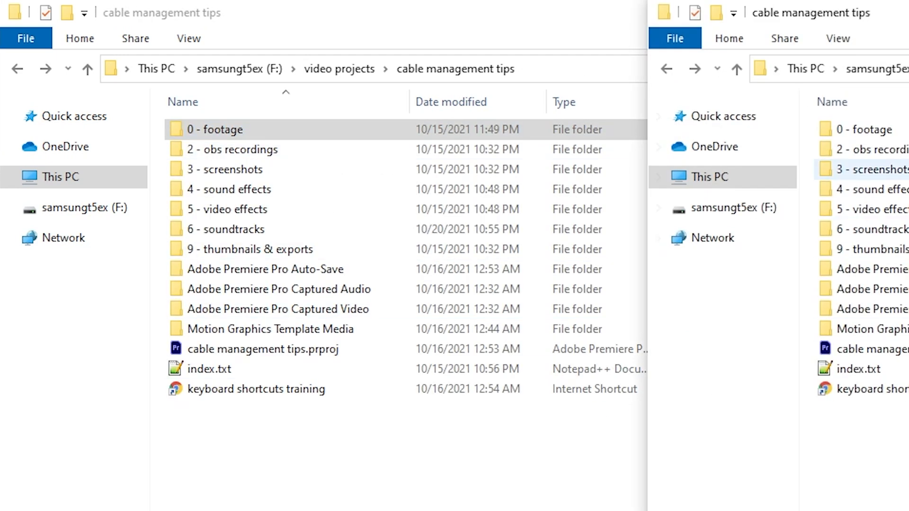
{"action": "key", "text": "alt+Up"}
{"action": "double_click", "coordinate": [458, 146]}
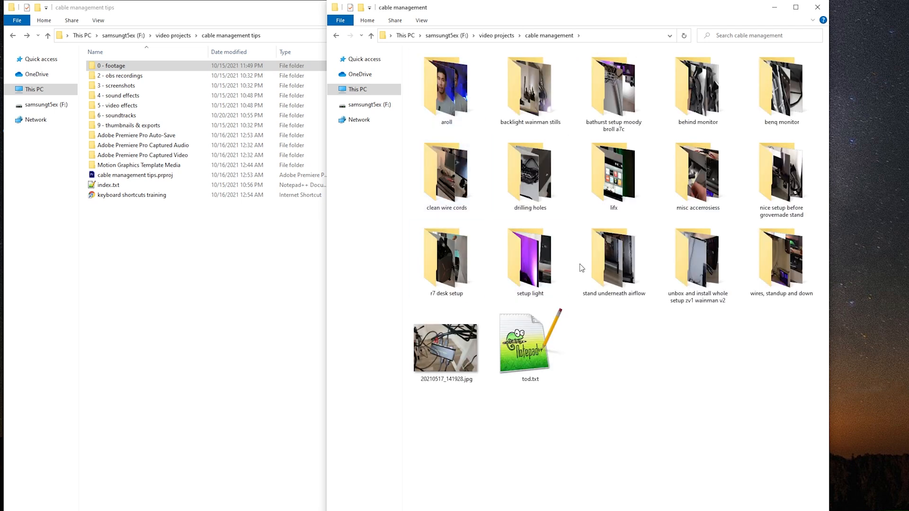
- Move all the cable management subfolders into 0 - footage and the image 20210517_141928.jpg into 3 - screenshots
{"action": "left_click", "coordinate": [781, 260]}
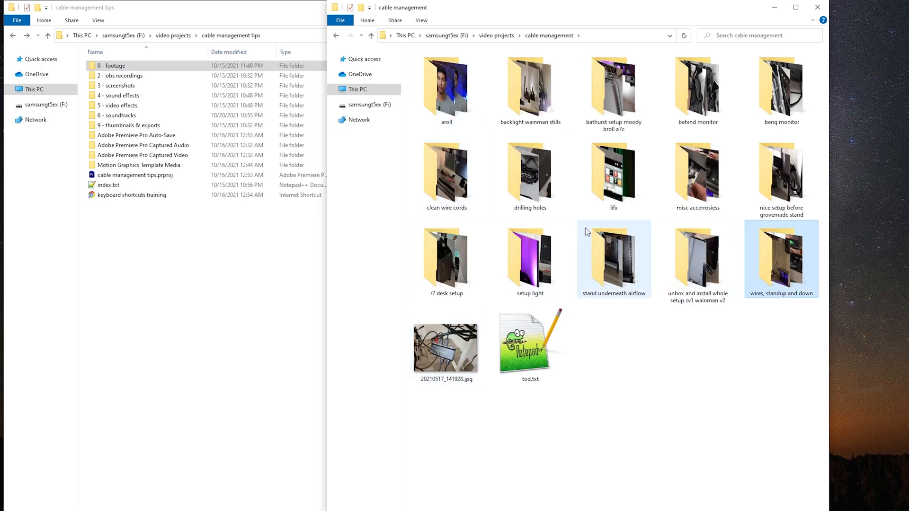
{"action": "left_click", "coordinate": [448, 91], "text": "shift"}
{"action": "left_click_drag", "start_coordinate": [481, 7], "coordinate": [665, 34]}
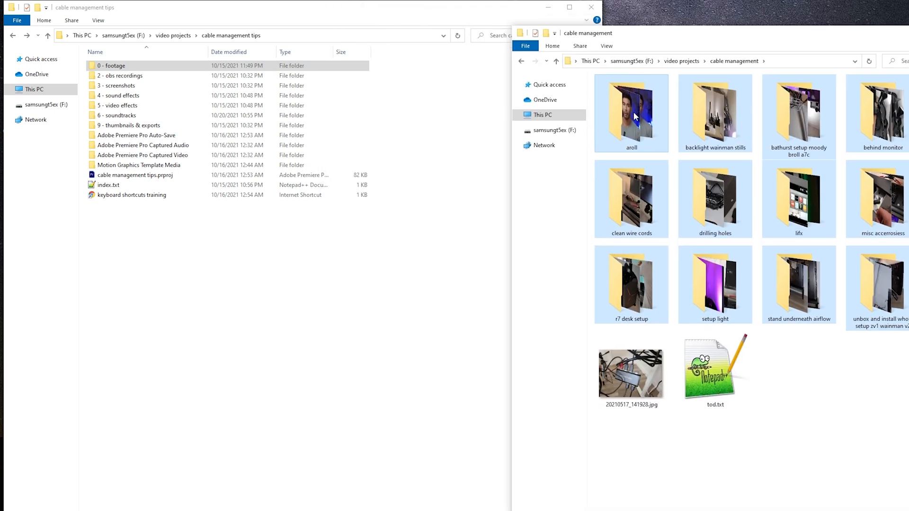
{"action": "left_click_drag", "start_coordinate": [633, 112], "coordinate": [125, 62]}
{"action": "left_click_drag", "start_coordinate": [620, 126], "coordinate": [124, 86]}
- Check the contents of the project's 2 - obs recordings and 3 - screenshots folders
{"action": "double_click", "coordinate": [131, 77]}
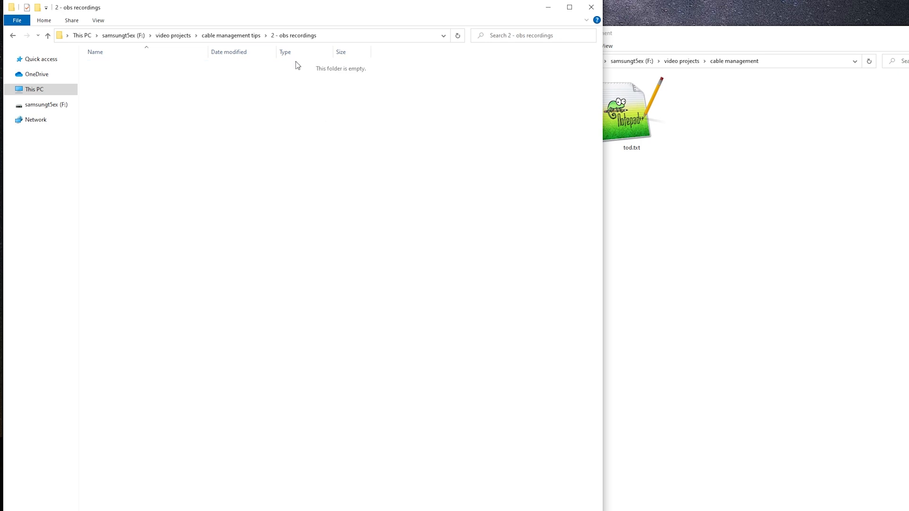
{"action": "left_click", "coordinate": [242, 36]}
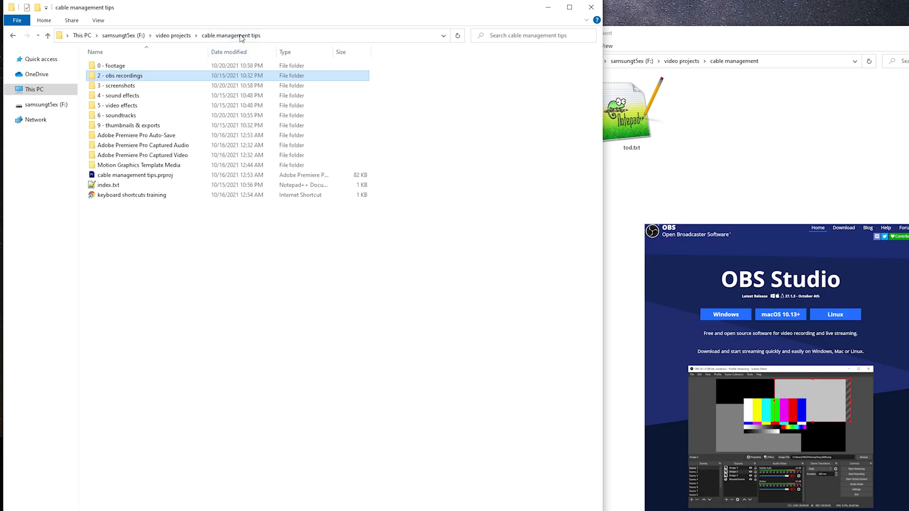
{"action": "double_click", "coordinate": [123, 86]}
{"action": "key", "text": "alt+Left"}
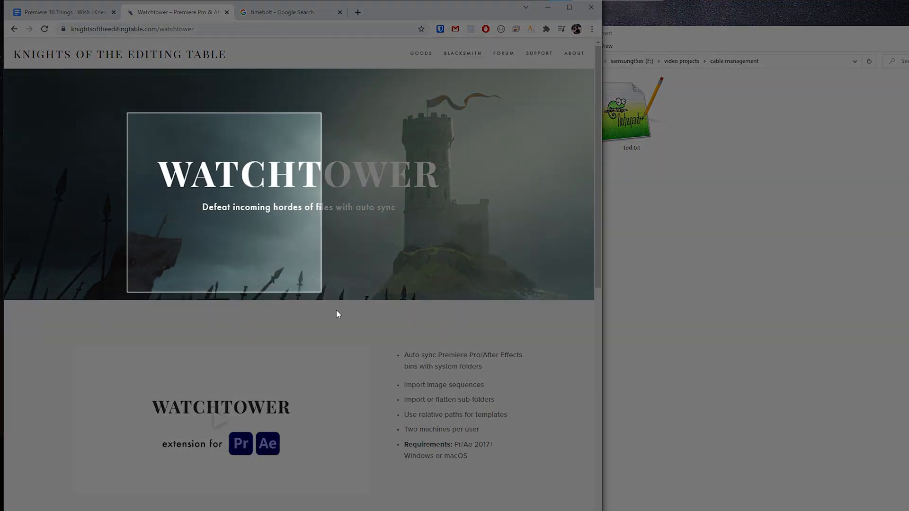
{"action": "key", "text": "alt+Tab"}
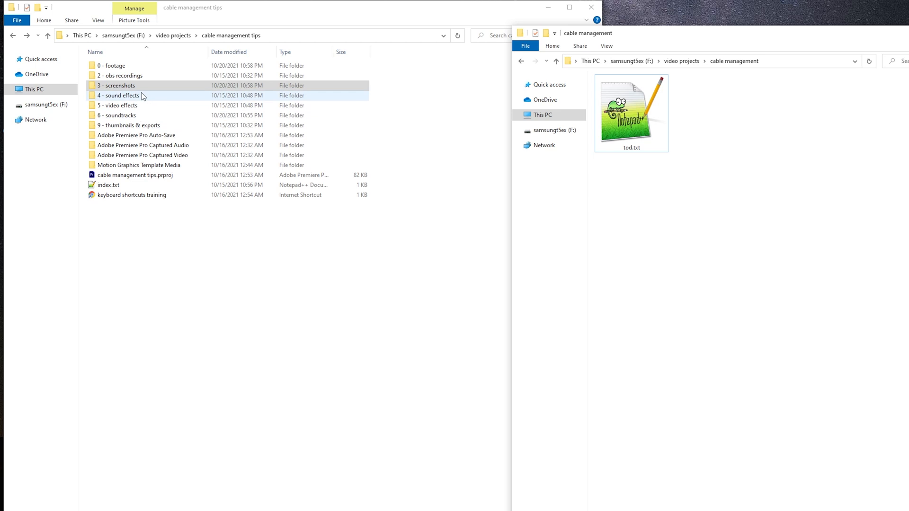
- Look through the project's 5 - video effects, 6 - soundtracks and 9 - thumbnails & exports folders
{"action": "double_click", "coordinate": [131, 104]}
{"action": "key", "text": "alt+Left"}
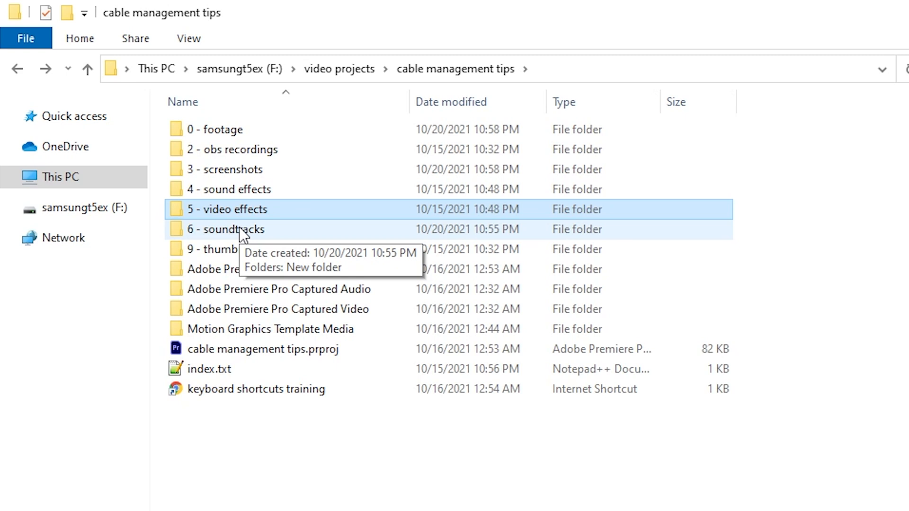
{"action": "double_click", "coordinate": [240, 228]}
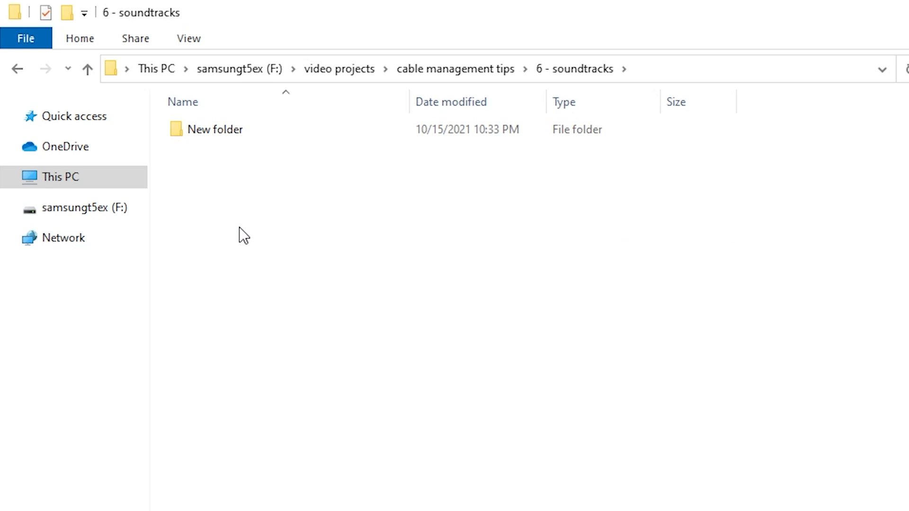
{"action": "key", "text": "alt+Left"}
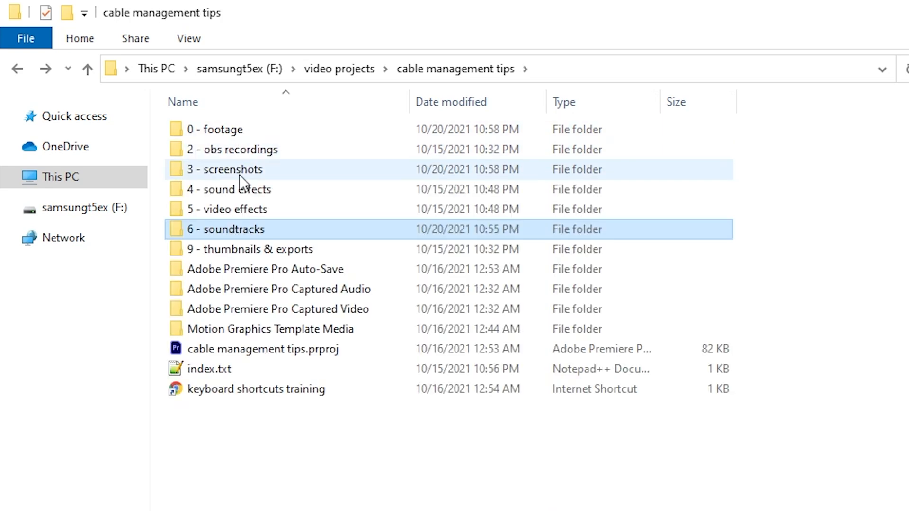
{"action": "double_click", "coordinate": [241, 248]}
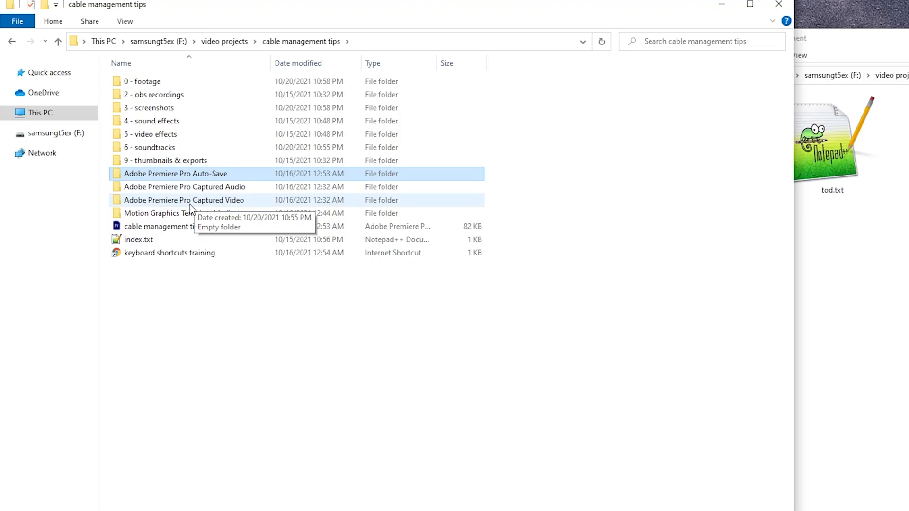
- Highlight the Premiere Pro Auto-Save, Captured Audio and Captured Video folders, and check the Motion Graphics Template Media folder
{"action": "left_click", "coordinate": [190, 205], "text": "shift"}
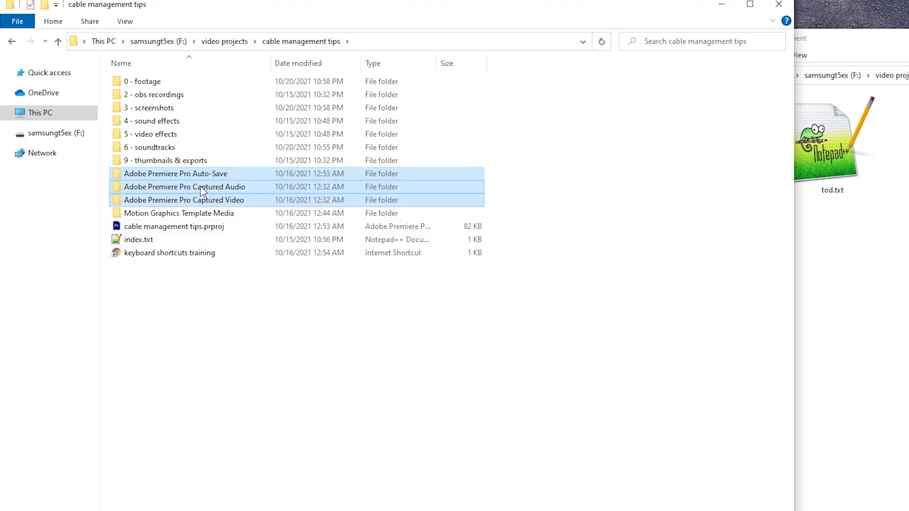
{"action": "double_click", "coordinate": [242, 214]}
{"action": "key", "text": "alt+Left"}
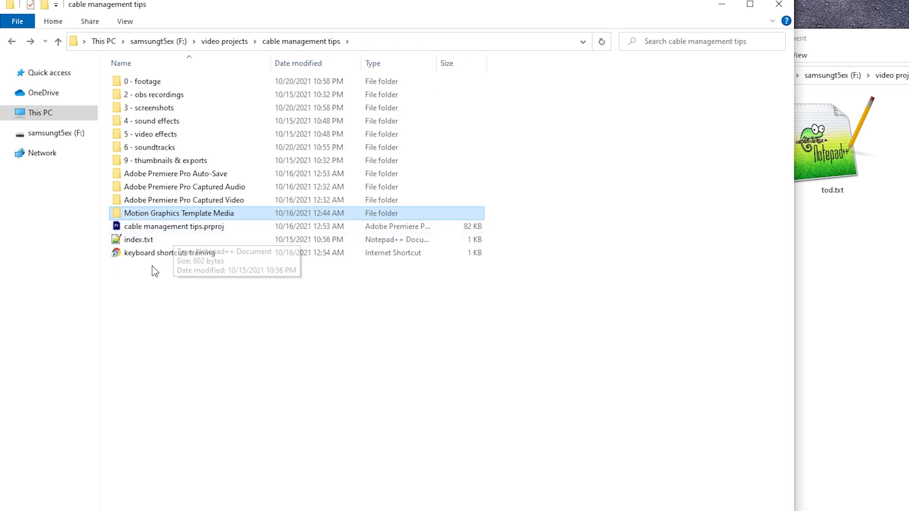
- Open the keyboard shortcuts training link, view the My Premiere Shortcuts document and return to the project folder
{"action": "left_click", "coordinate": [142, 255]}
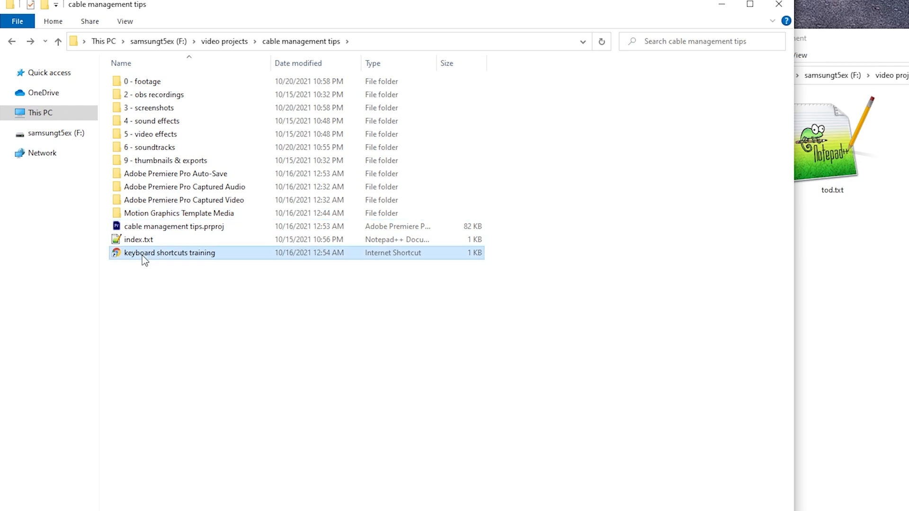
{"action": "double_click", "coordinate": [141, 255]}
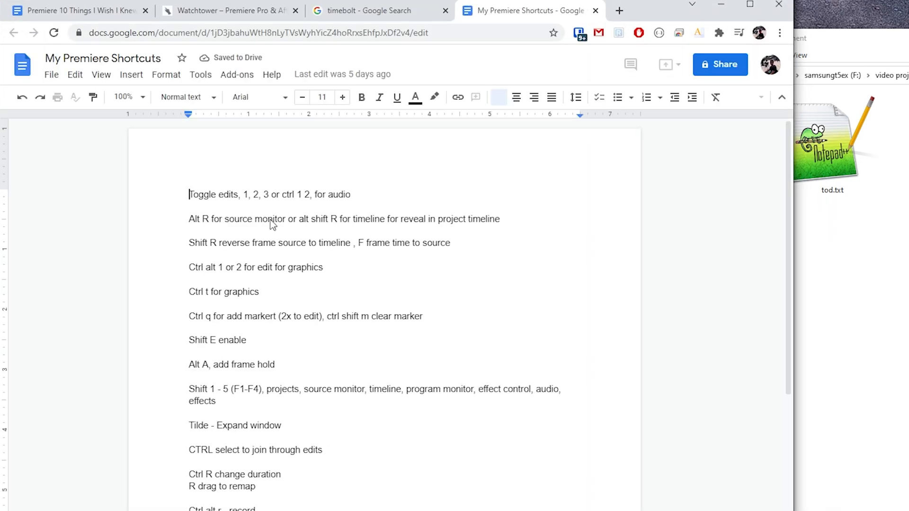
{"action": "left_click", "coordinate": [713, 9]}
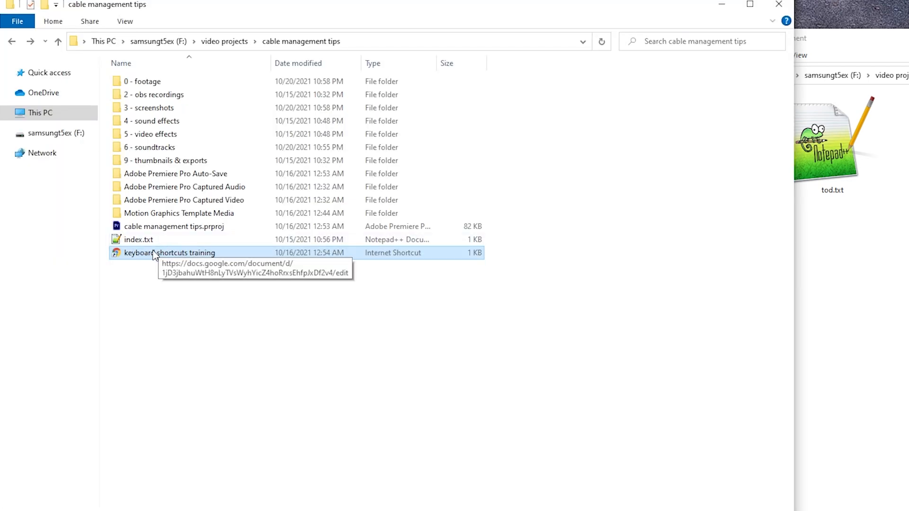
- Open index.txt from the project folder and examine its to-do list, chapter links, disclaimers and sponsor sections
{"action": "double_click", "coordinate": [164, 240]}
{"action": "left_click_drag", "start_coordinate": [199, 94], "coordinate": [231, 154]}
{"action": "key", "text": "Down"}
{"action": "left_click", "coordinate": [104, 234]}
{"action": "key", "text": "Up"}
{"action": "key", "text": "Up"}
{"action": "key", "text": "Up"}
{"action": "key", "text": "Up"}
{"action": "key", "text": "Up"}
{"action": "key", "text": "Up"}
{"action": "key", "text": "Up"}
{"action": "key", "text": "Up"}
{"action": "key", "text": "Up"}
{"action": "key", "text": "Up"}
{"action": "key", "text": "Up"}
{"action": "key", "text": "Up"}
{"action": "key", "text": "Up"}
{"action": "key", "text": "Up"}
{"action": "key", "text": "Up"}
{"action": "key", "text": "Up"}
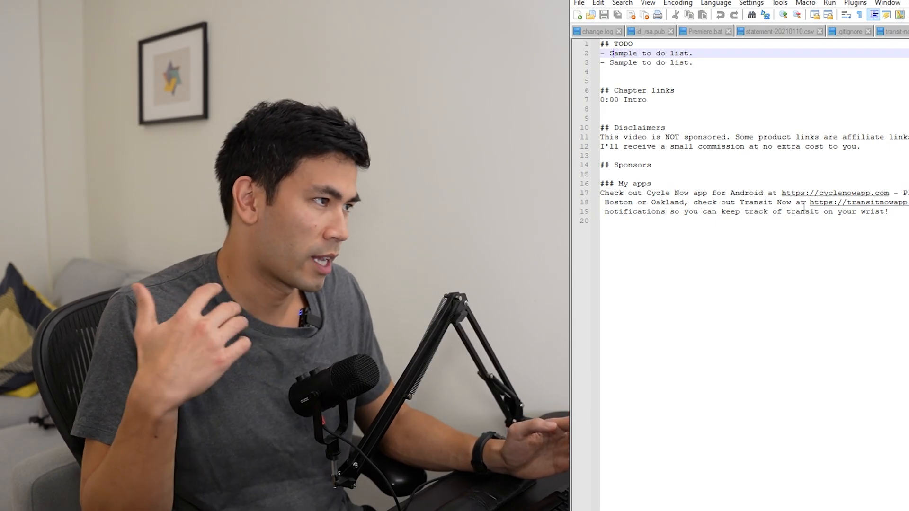
- Highlight the reusable disclaimers, sponsors and My apps text in index.txt
{"action": "left_click_drag", "start_coordinate": [892, 213], "coordinate": [601, 110]}
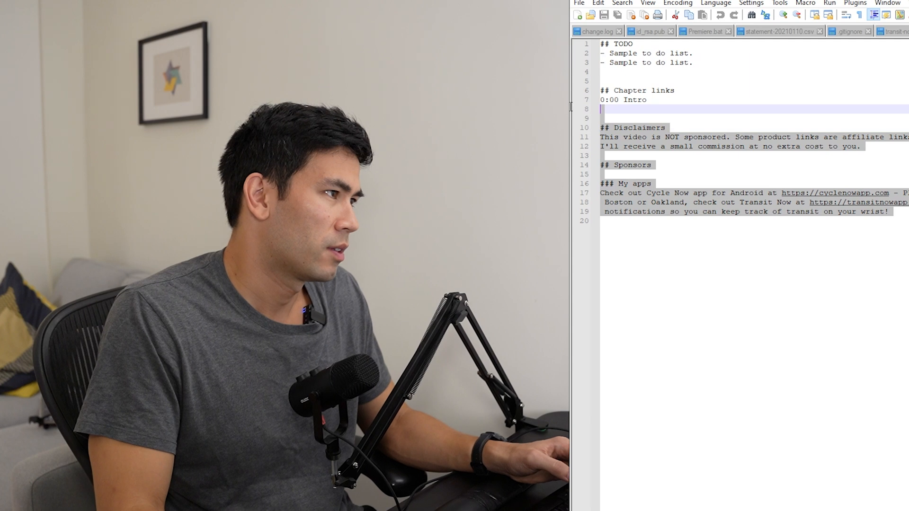
{"action": "left_click", "coordinate": [613, 142]}
{"action": "left_click", "coordinate": [710, 194]}
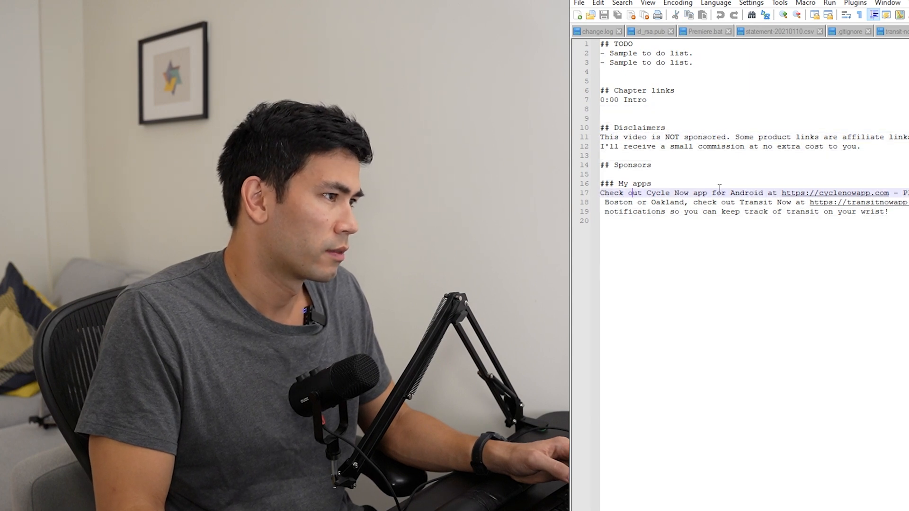
{"action": "left_click_drag", "start_coordinate": [709, 203], "coordinate": [680, 147]}
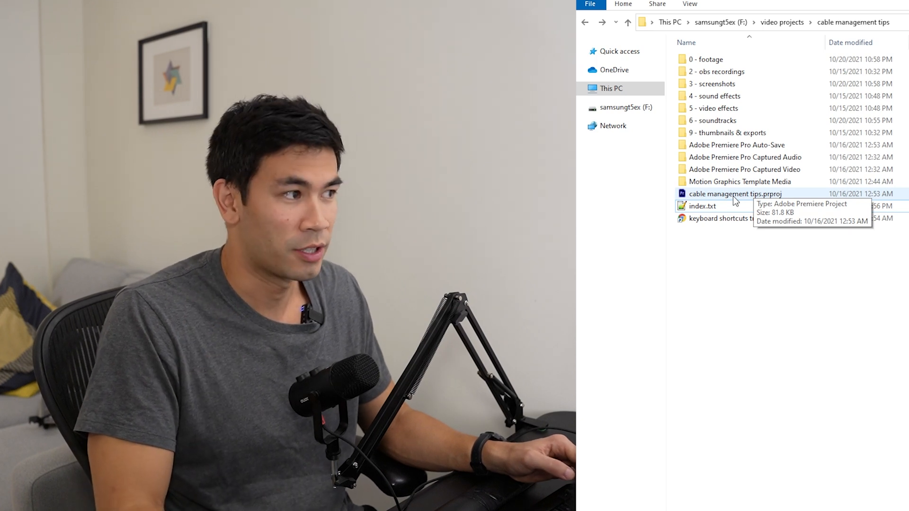
- Open cable management tips.prproj in Premiere Pro, maximise the project panel and show its bins as a list
{"action": "double_click", "coordinate": [732, 195]}
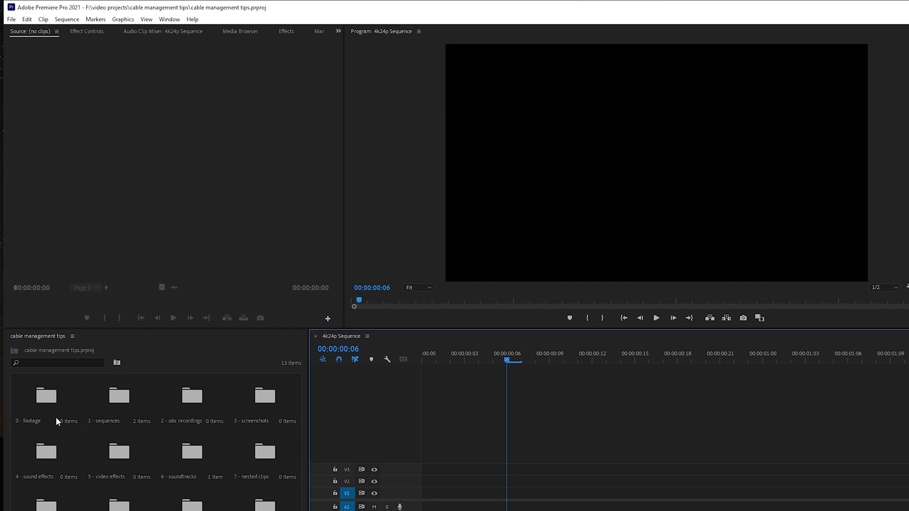
{"action": "left_click", "coordinate": [56, 417]}
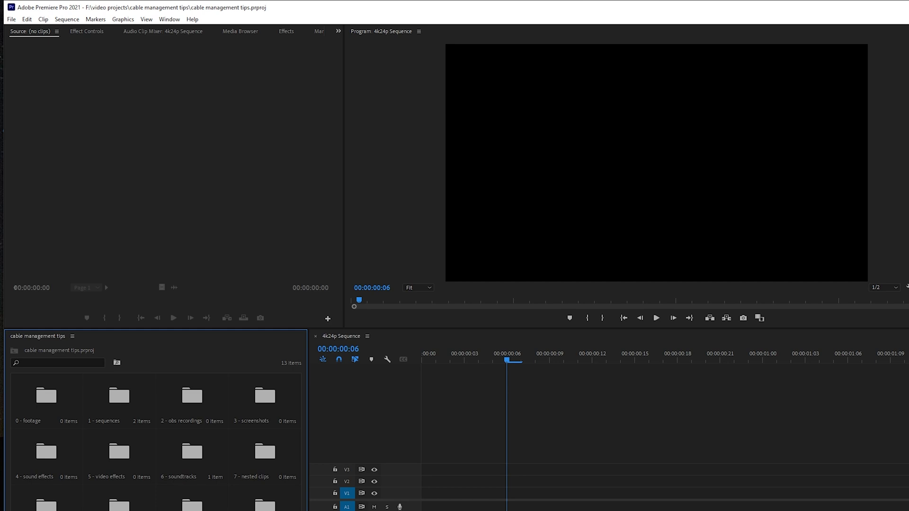
{"action": "key", "text": "grave"}
{"action": "left_click", "coordinate": [58, 77]}
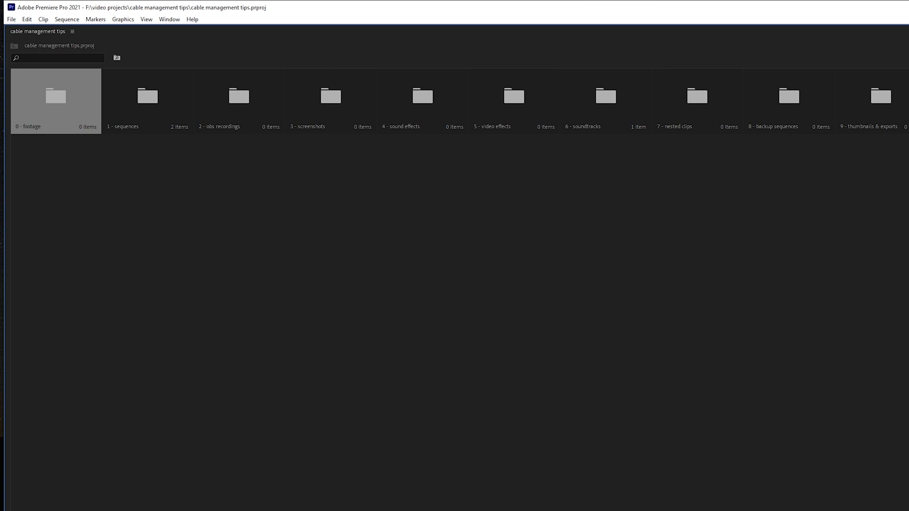
{"action": "key", "text": "ctrl+Page_Up"}
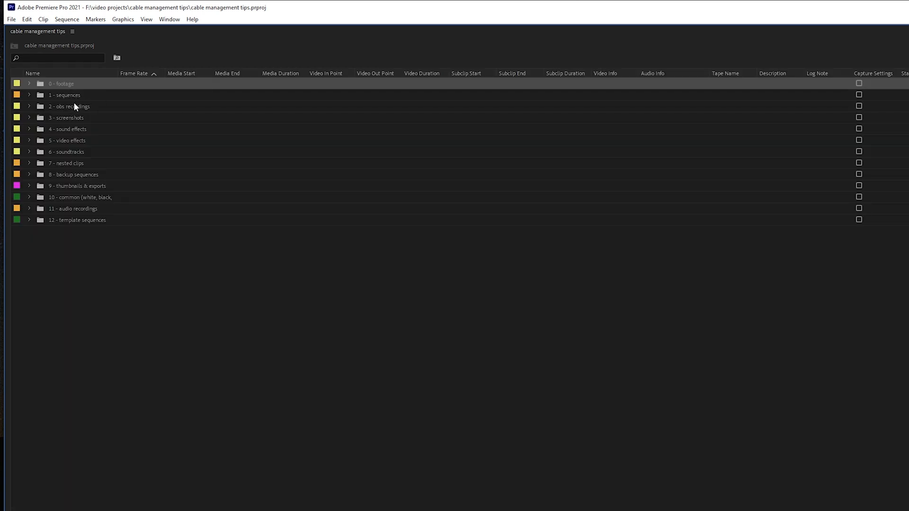
- Look over the 1 - sequences, 8 - backup sequences, 7 - nested clips and 9 - thumbnails & exports bins
{"action": "left_click", "coordinate": [70, 96]}
{"action": "key", "text": "alt+Tab"}
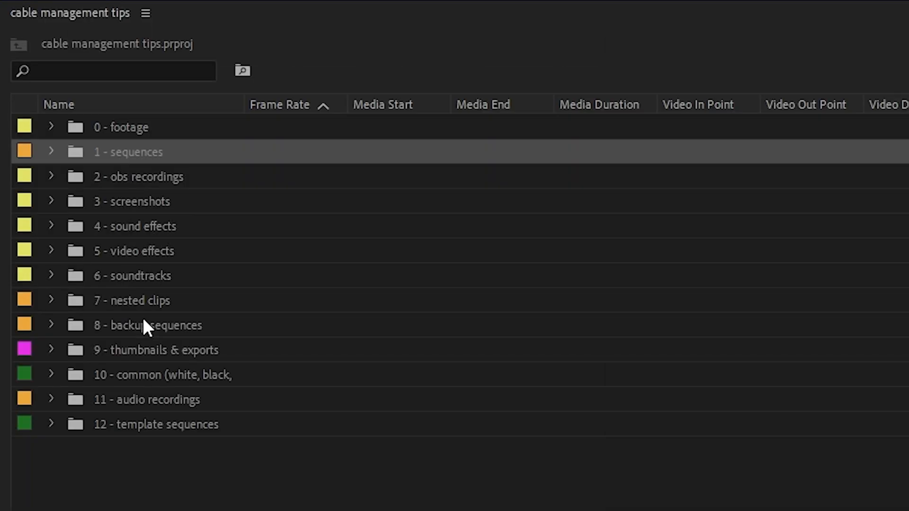
{"action": "left_click", "coordinate": [72, 173]}
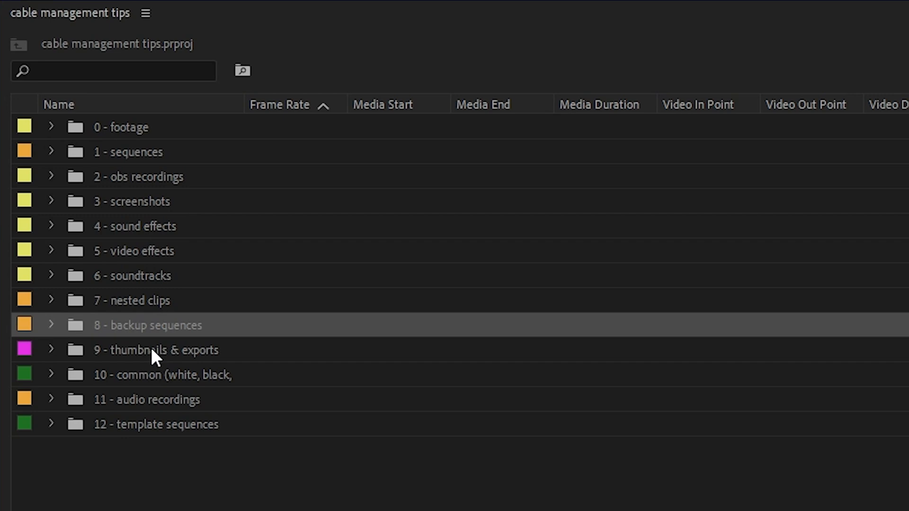
{"action": "left_click", "coordinate": [147, 302]}
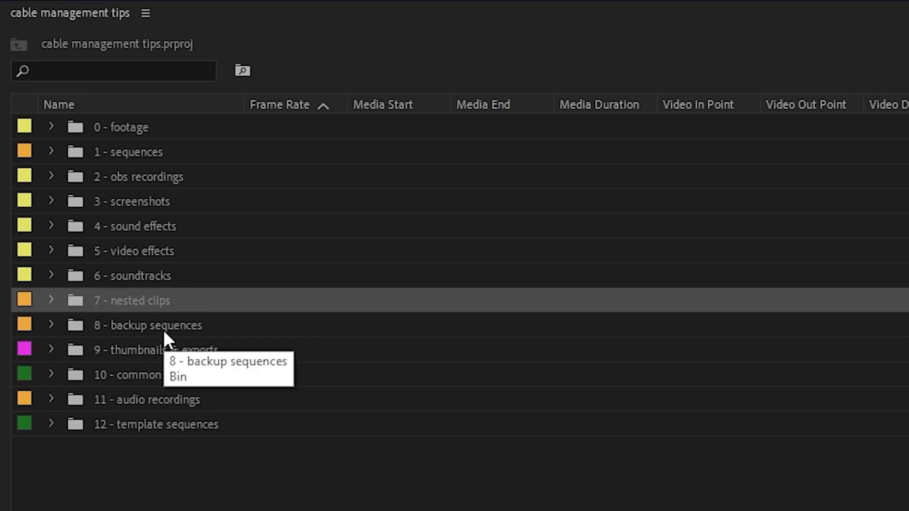
{"action": "left_click", "coordinate": [152, 352]}
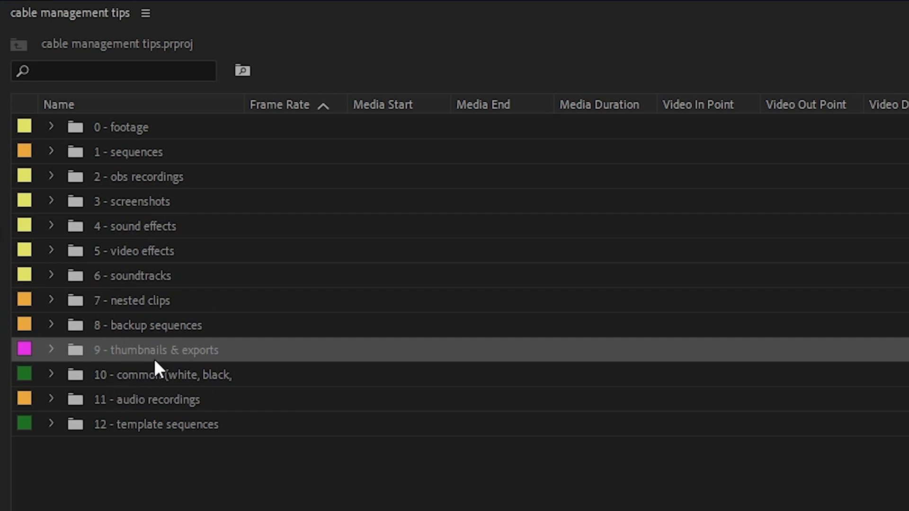
- Expand the 10 - common bin and place its Color Matte clip on the sequence's timeline
{"action": "left_click", "coordinate": [51, 374]}
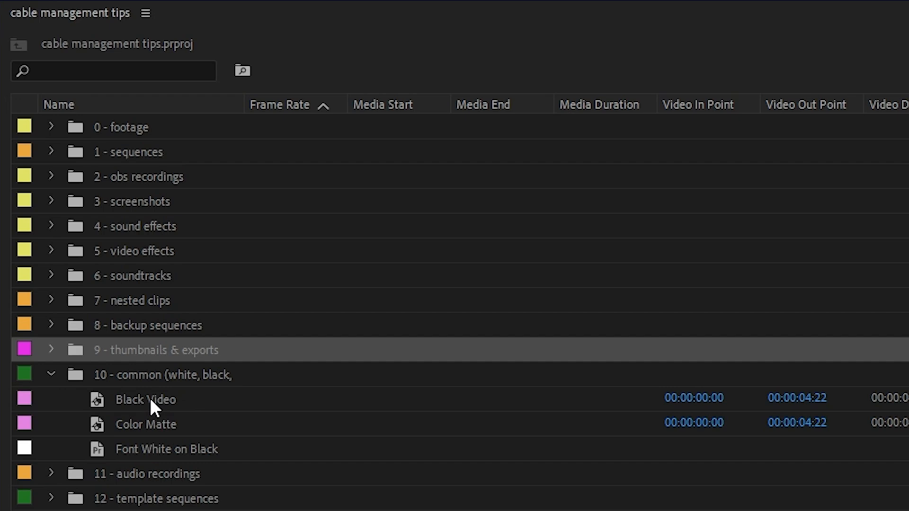
{"action": "left_click", "coordinate": [149, 423]}
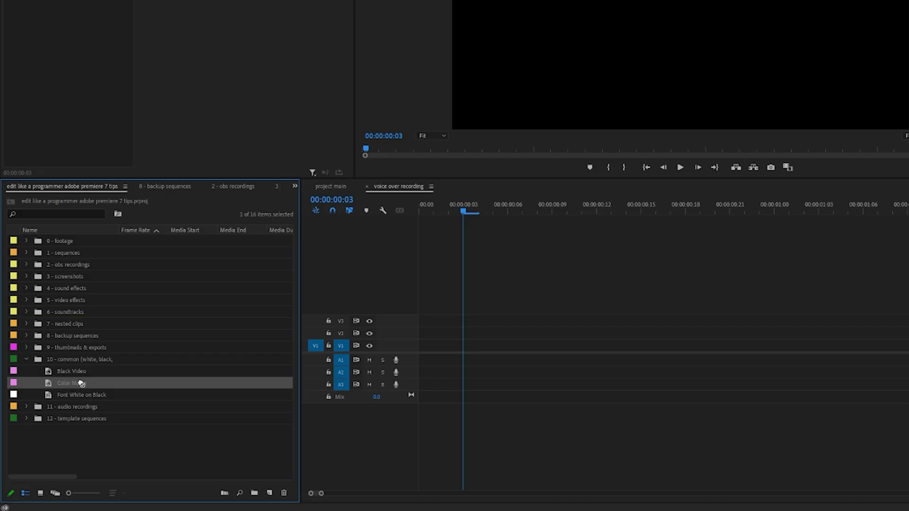
{"action": "left_click_drag", "start_coordinate": [81, 384], "coordinate": [436, 346]}
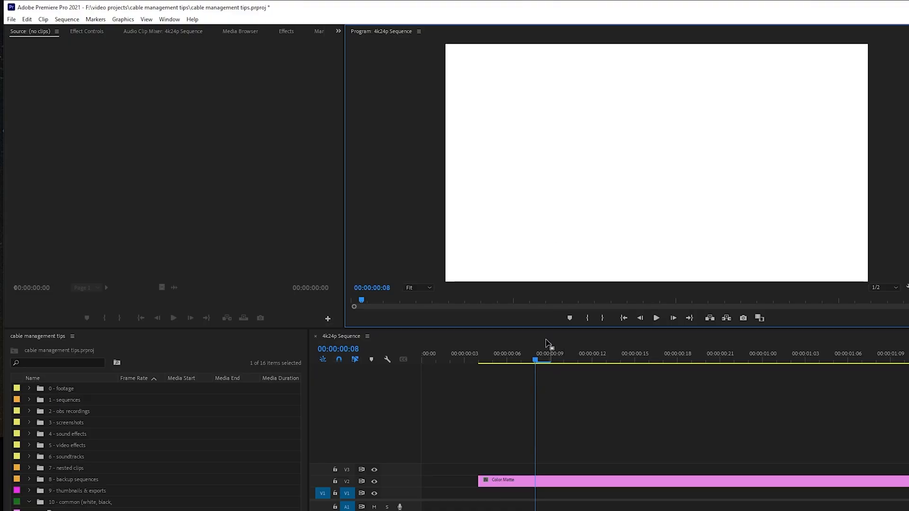
{"action": "left_click", "coordinate": [546, 195]}
{"action": "left_click", "coordinate": [563, 367]}
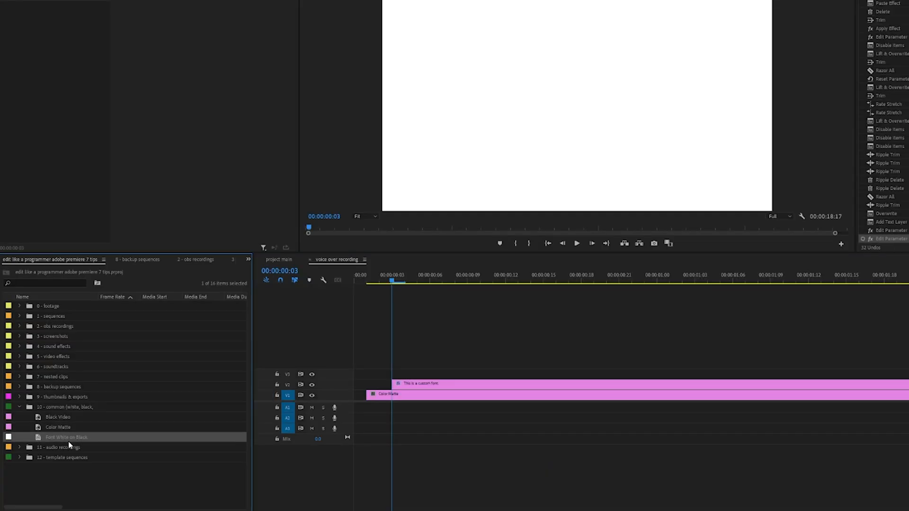
- Select the "This is a custom font." text clip and examine its Font White on Black style and the Create Style option
{"action": "left_click", "coordinate": [432, 388]}
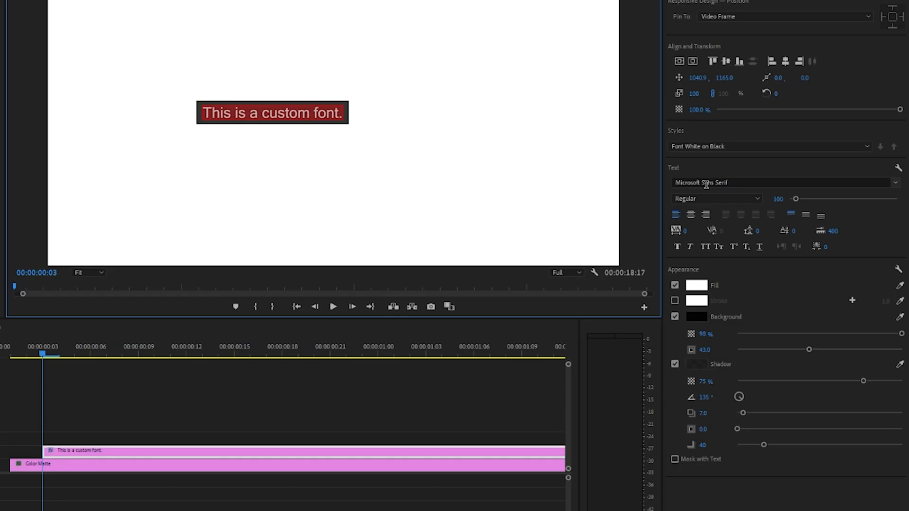
{"action": "left_click", "coordinate": [720, 144]}
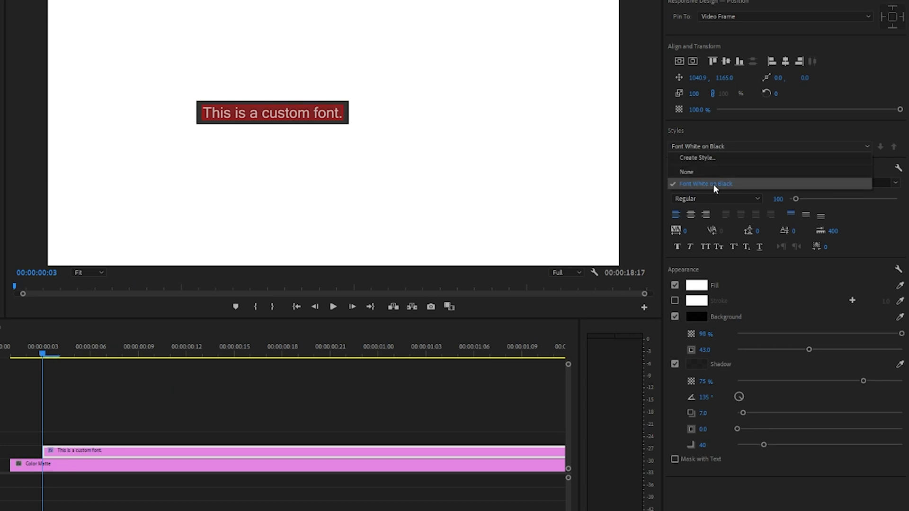
{"action": "left_click", "coordinate": [700, 159]}
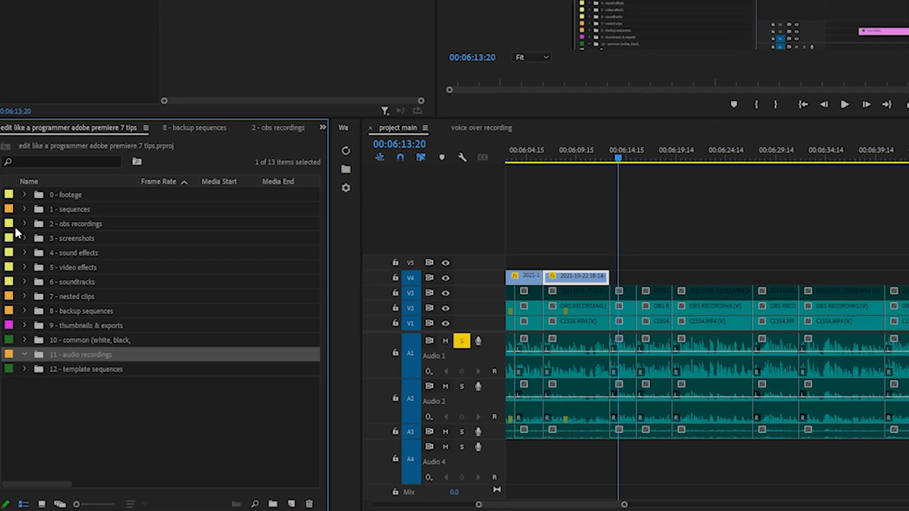
- Expand the 1 - sequences bin and open the voice over recording sequence
{"action": "left_click", "coordinate": [24, 209]}
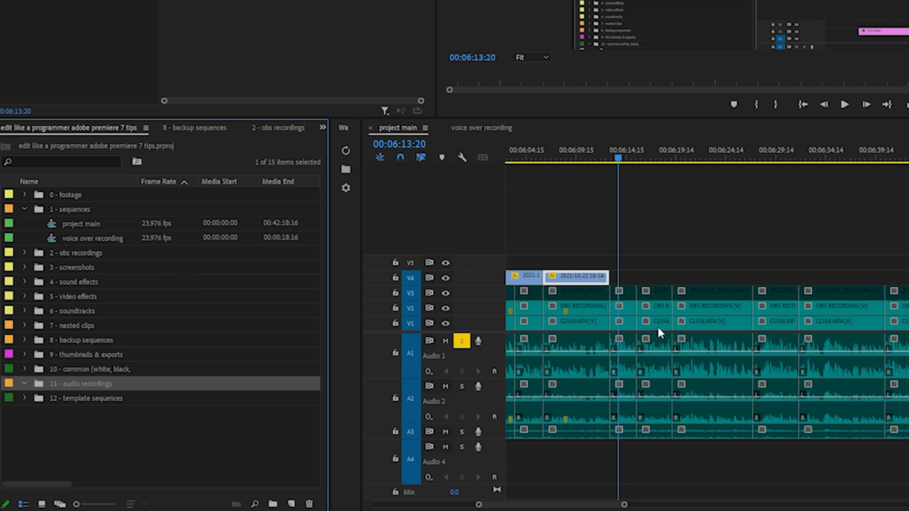
{"action": "double_click", "coordinate": [84, 236]}
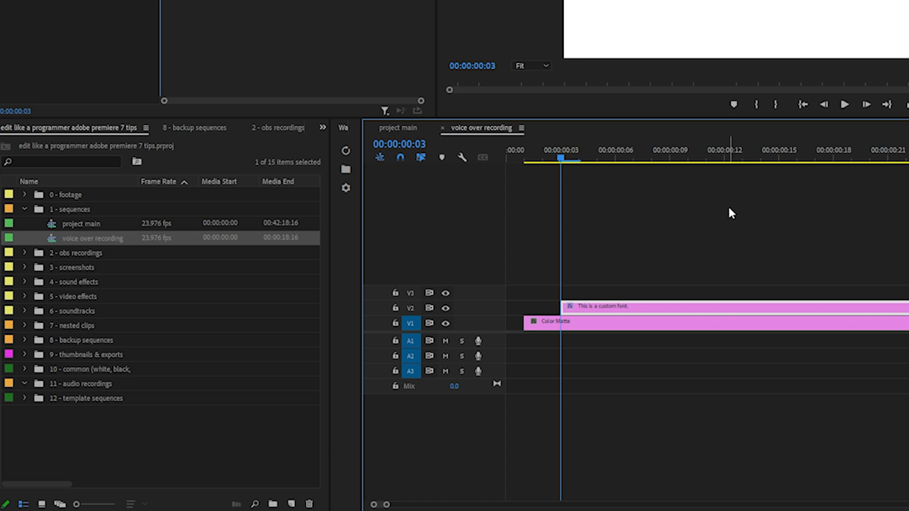
{"action": "key", "text": "minus"}
{"action": "key", "text": "minus"}
{"action": "key", "text": "minus"}
{"action": "key", "text": "minus"}
{"action": "key", "text": "minus"}
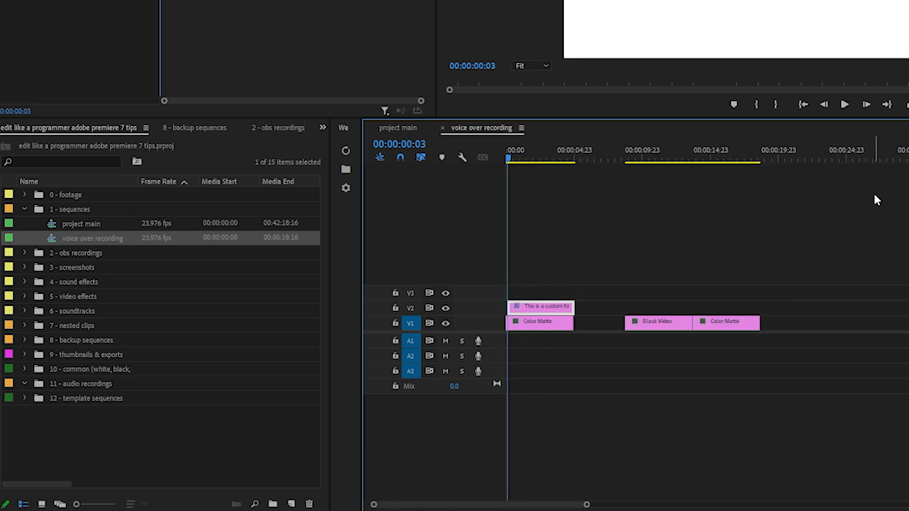
- Record a short voice-over on track A1, starting at 00:00:23:01 after the existing clips
{"action": "left_click", "coordinate": [819, 158]}
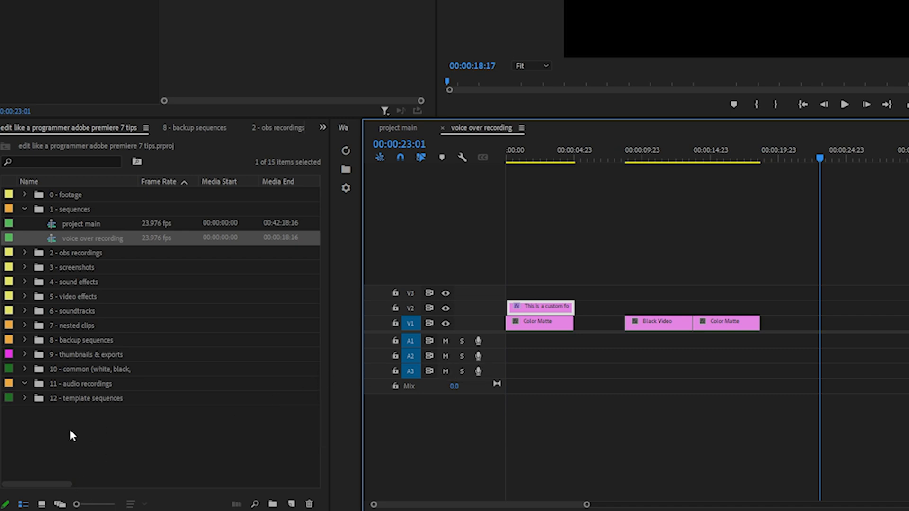
{"action": "left_click", "coordinate": [478, 341]}
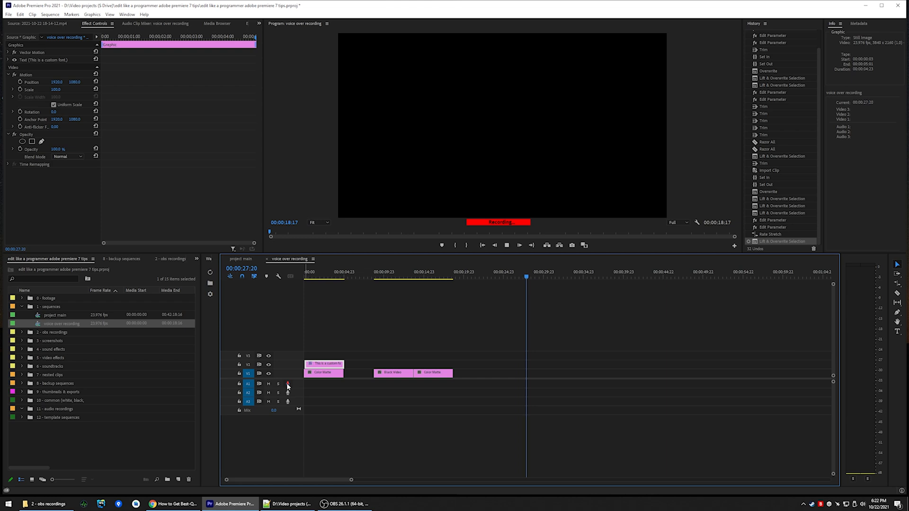
{"action": "left_click", "coordinate": [287, 384]}
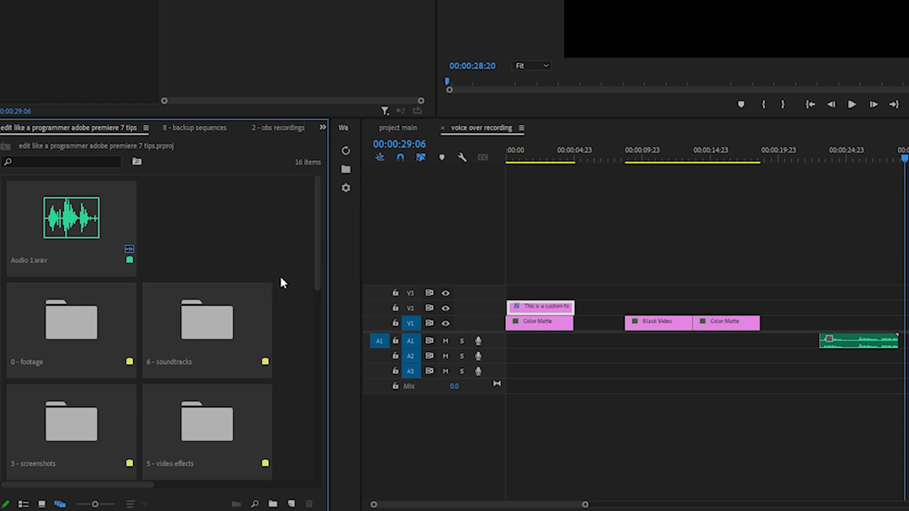
- Show the project items as a list and move Audio 1.wav into the 11 - audio recordings bin
{"action": "scroll", "coordinate": [317, 244], "scroll_direction": "down", "scroll_amount": 5}
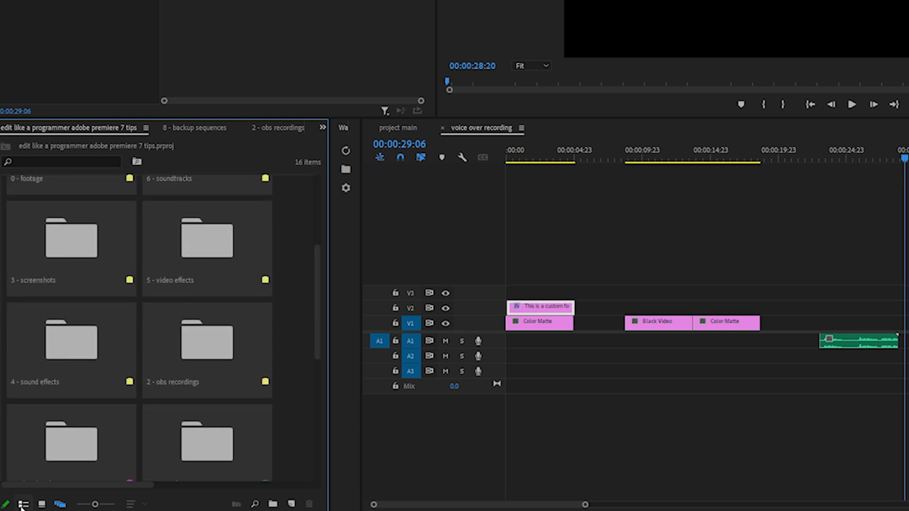
{"action": "left_click", "coordinate": [23, 504]}
{"action": "left_click_drag", "start_coordinate": [69, 417], "coordinate": [98, 386]}
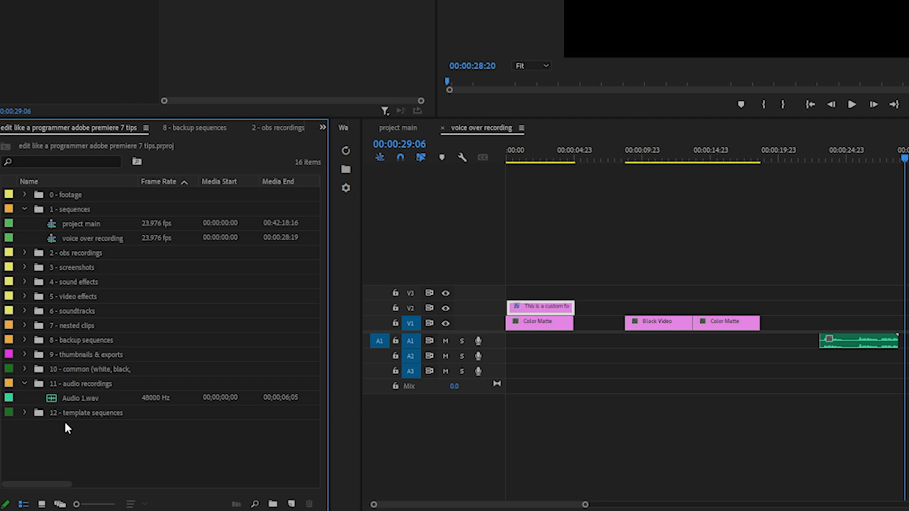
{"action": "left_click", "coordinate": [24, 384]}
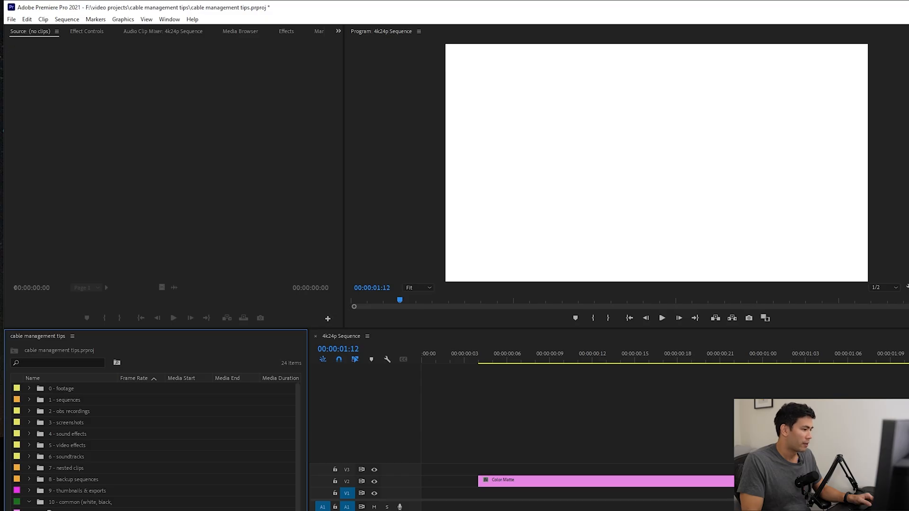
- Open the 12 - template sequences bin and maximise its panel
{"action": "scroll", "coordinate": [153, 445], "scroll_direction": "down", "scroll_amount": 1}
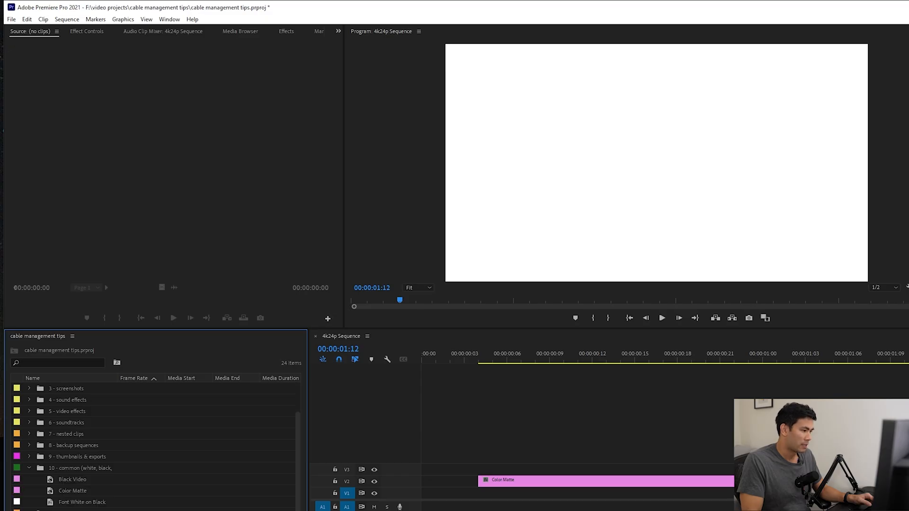
{"action": "double_click", "coordinate": [80, 510]}
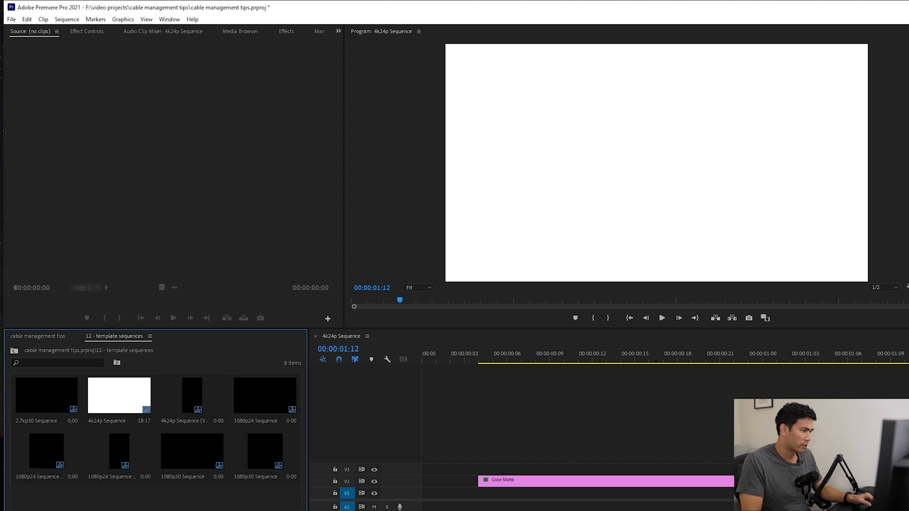
{"action": "key", "text": "grave"}
- Look over the 2.7kp30, 4k24p and vertical 4k24p template sequences and return to the cable management tips root bin
{"action": "left_click", "coordinate": [63, 105]}
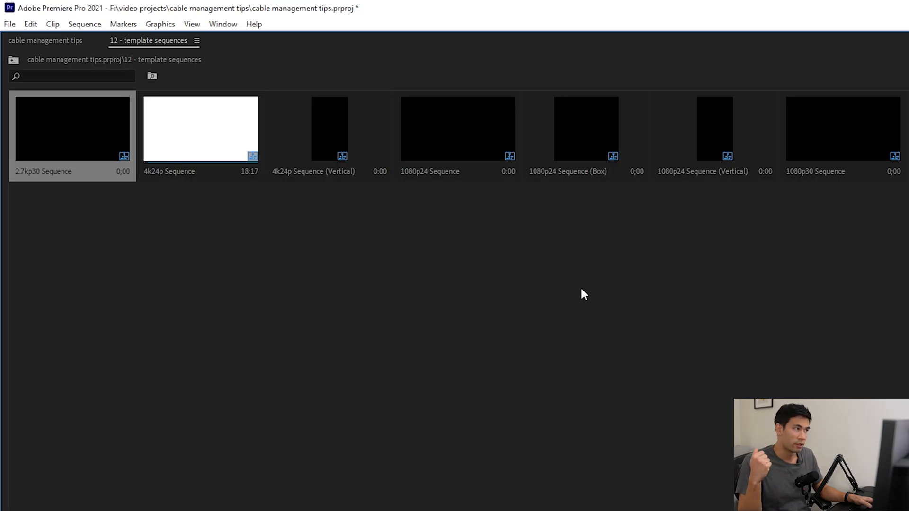
{"action": "mouse_move", "coordinate": [26, 179]}
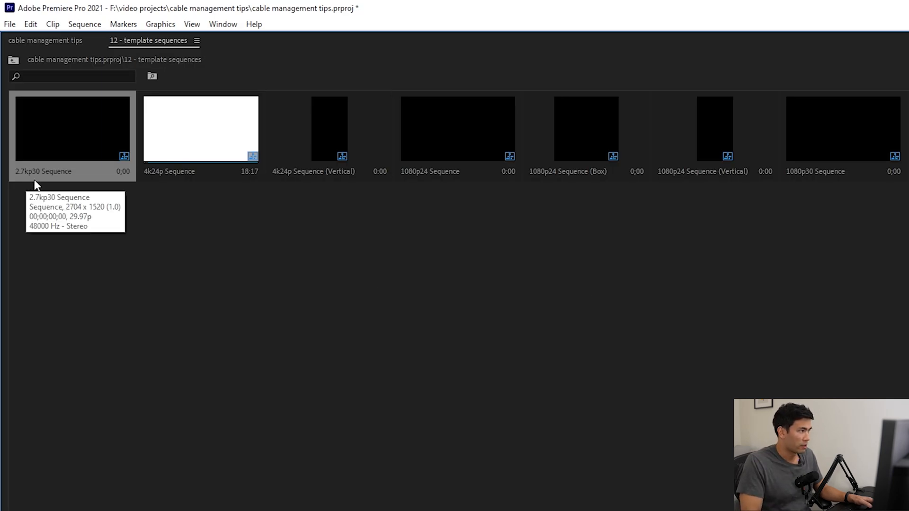
{"action": "left_click", "coordinate": [187, 175]}
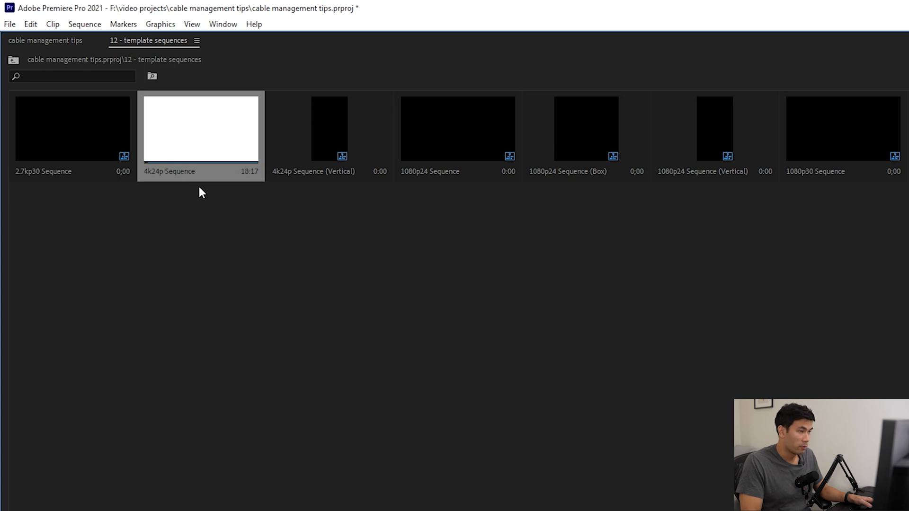
{"action": "left_click", "coordinate": [281, 179]}
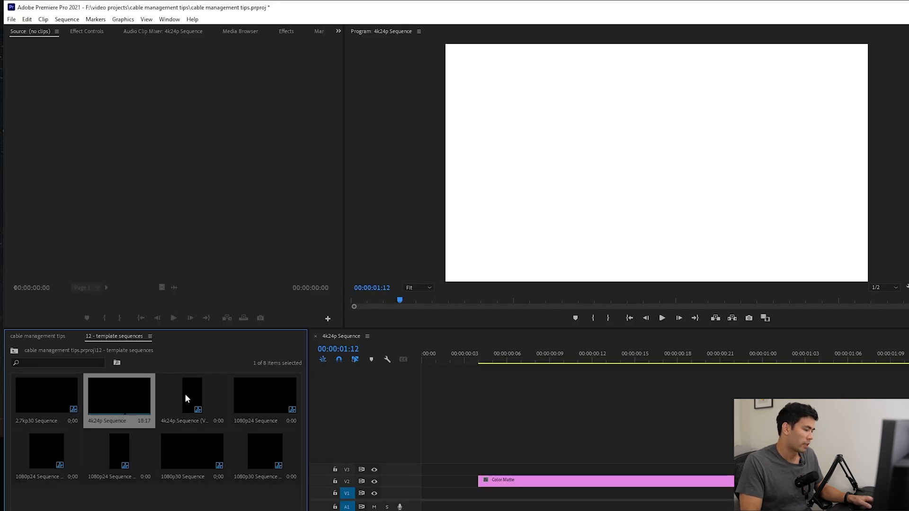
{"action": "left_click", "coordinate": [192, 397]}
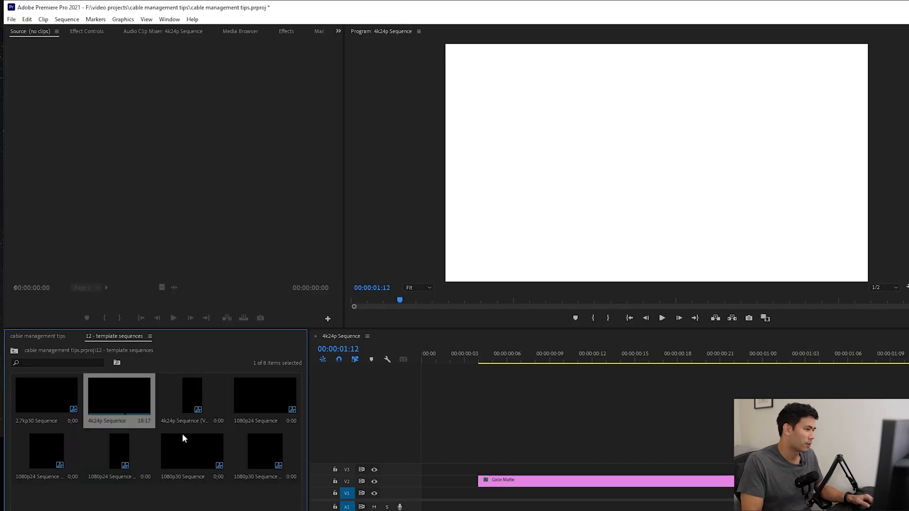
{"action": "left_click", "coordinate": [50, 336]}
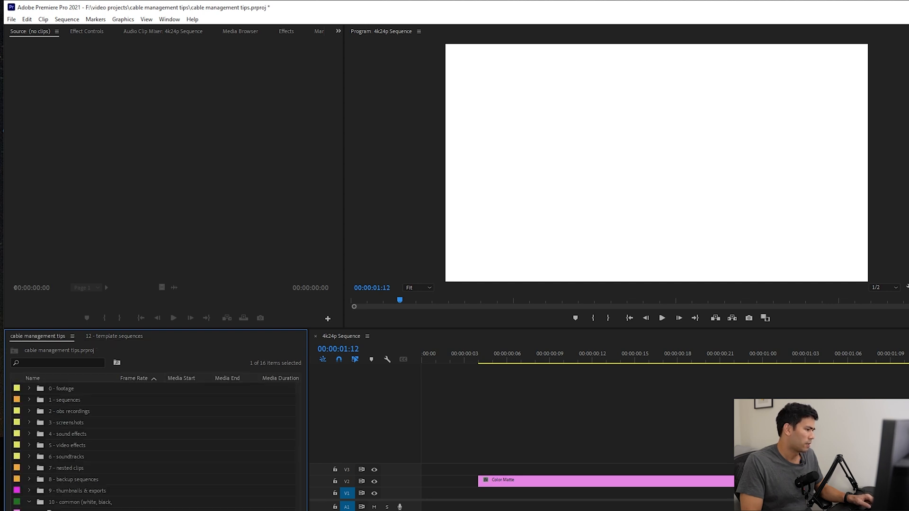
- Add a vertical sequence to the 1 - sequences bin, name it project main vertical and open it
{"action": "double_click", "coordinate": [75, 401]}
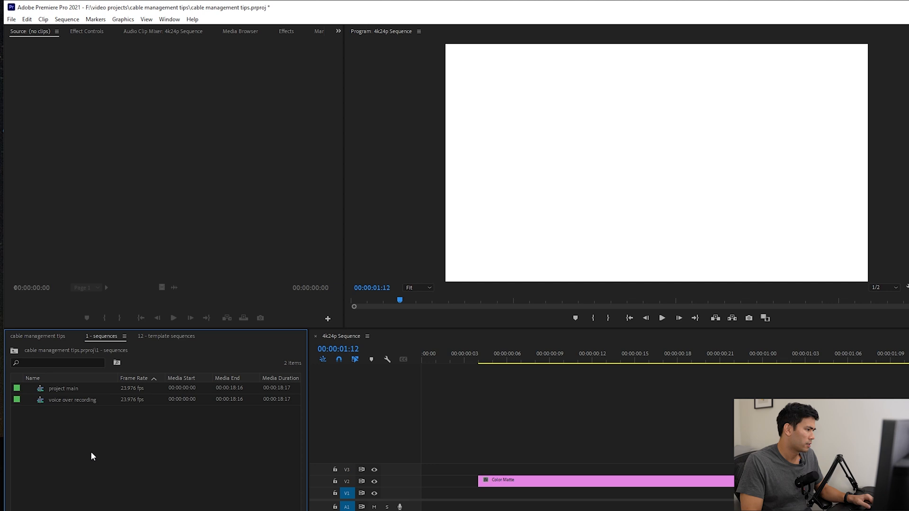
{"action": "left_click", "coordinate": [92, 388]}
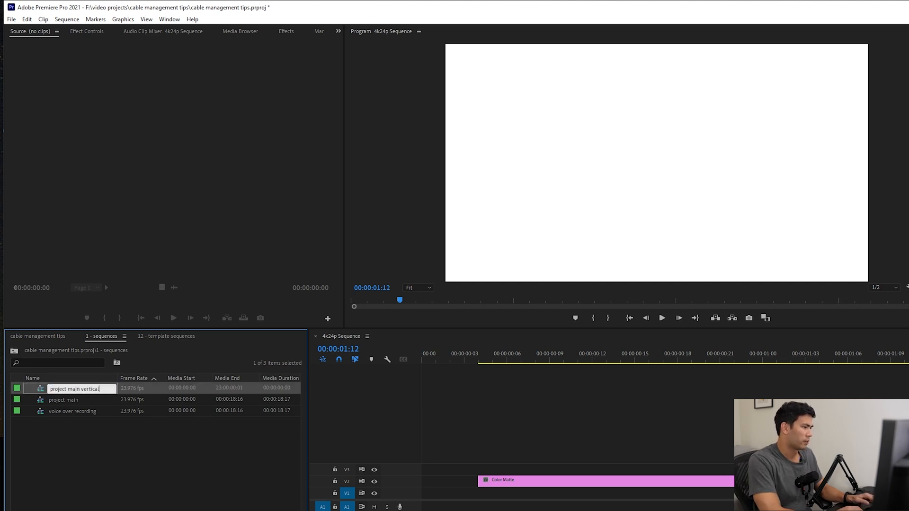
{"action": "key", "text": "Return"}
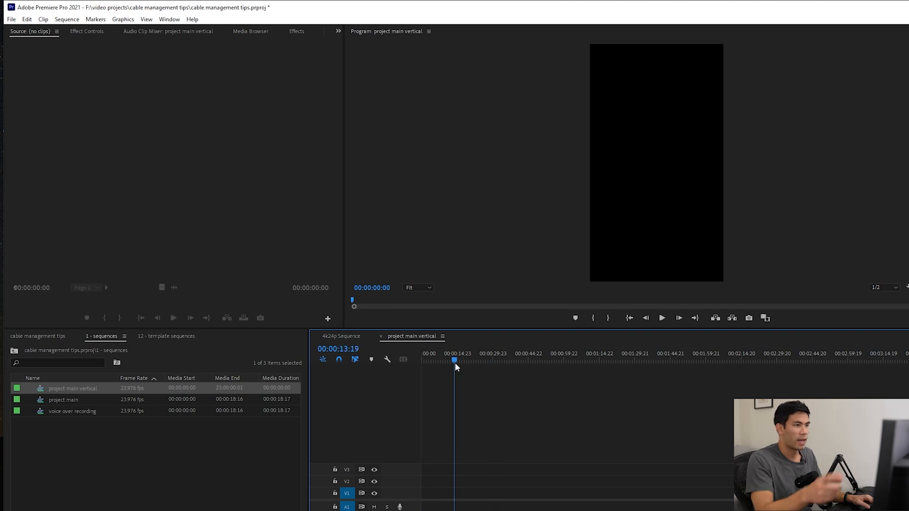
- Look over the 8 - backup sequences bin and the 1080p24 sequence in the 12 - template sequences bin
{"action": "left_click", "coordinate": [57, 338]}
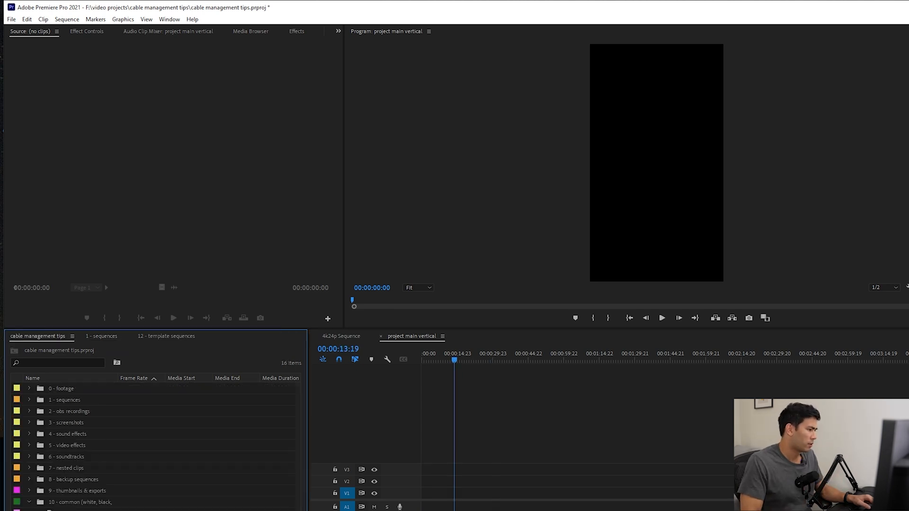
{"action": "double_click", "coordinate": [79, 481]}
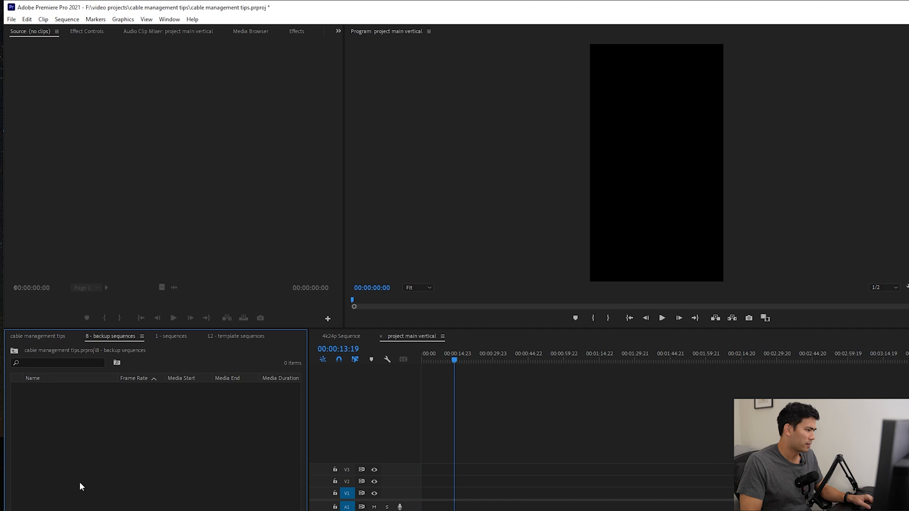
{"action": "left_click", "coordinate": [38, 336]}
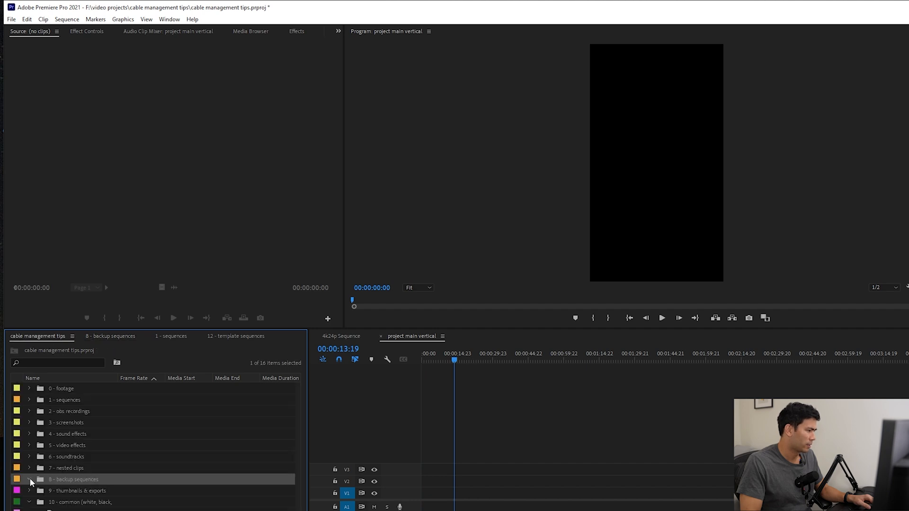
{"action": "left_click", "coordinate": [236, 336]}
{"action": "left_click", "coordinate": [248, 416]}
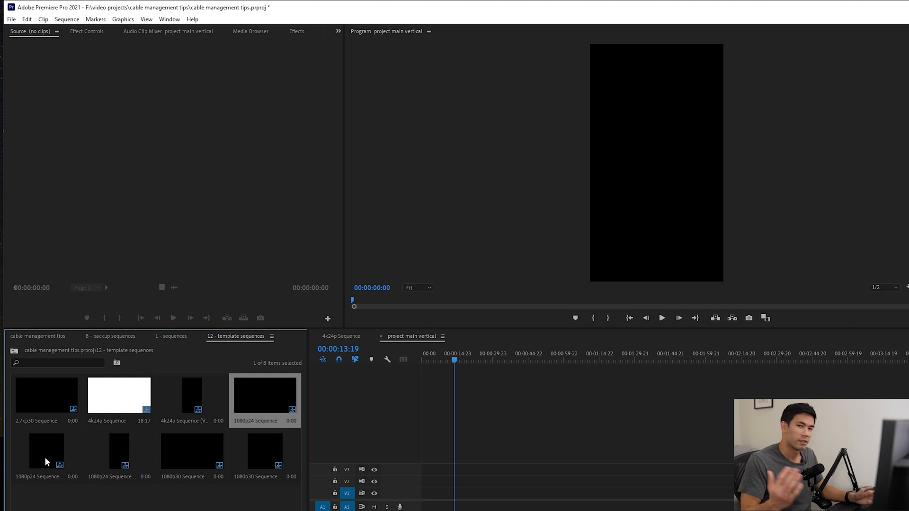
{"action": "left_click", "coordinate": [178, 450]}
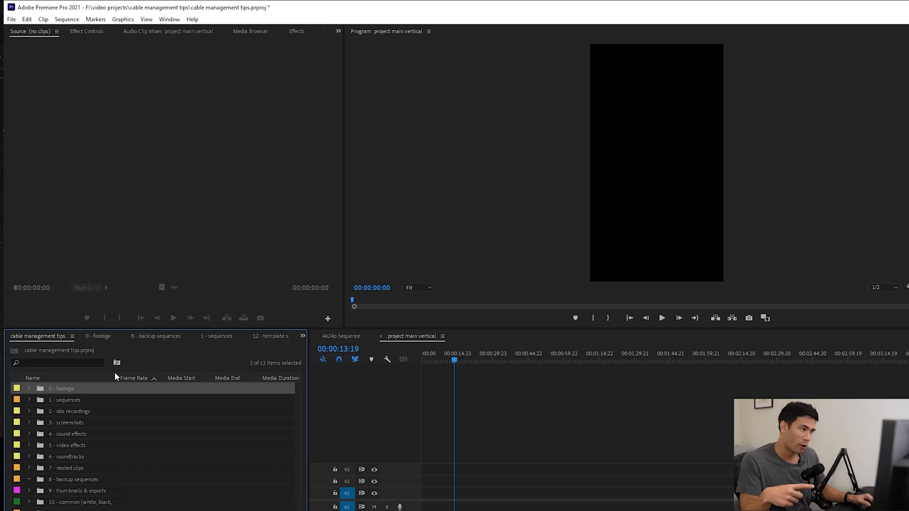
- Open the 0 - footage bin and its matching folder in File Explorer, and refresh the Watchtower sync
{"action": "double_click", "coordinate": [68, 388]}
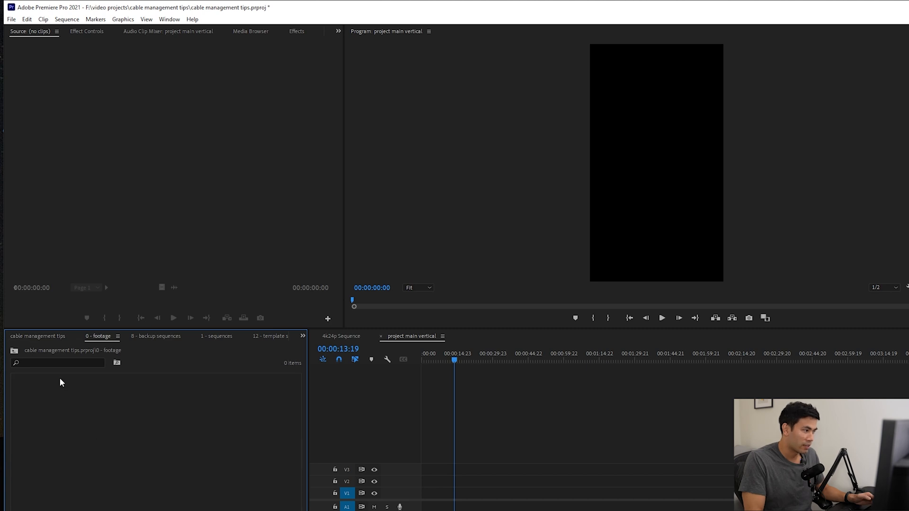
{"action": "key", "text": "alt+Tab"}
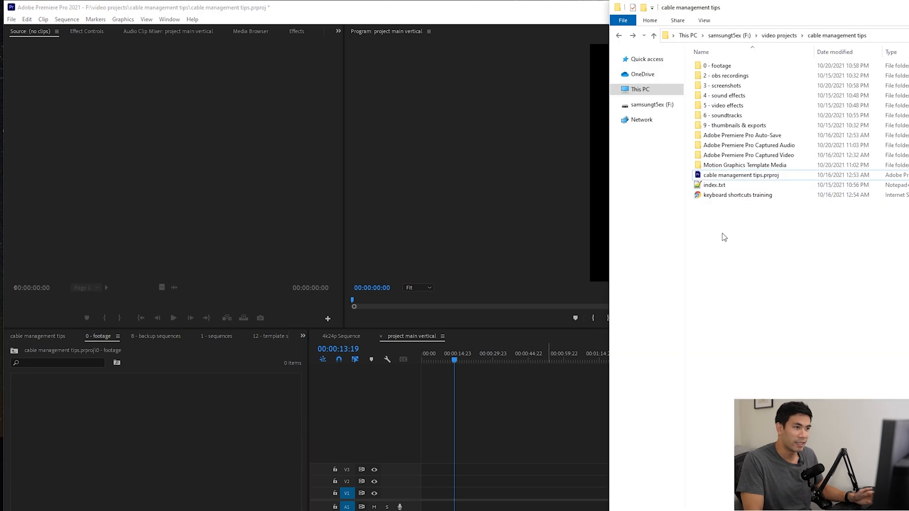
{"action": "double_click", "coordinate": [712, 66]}
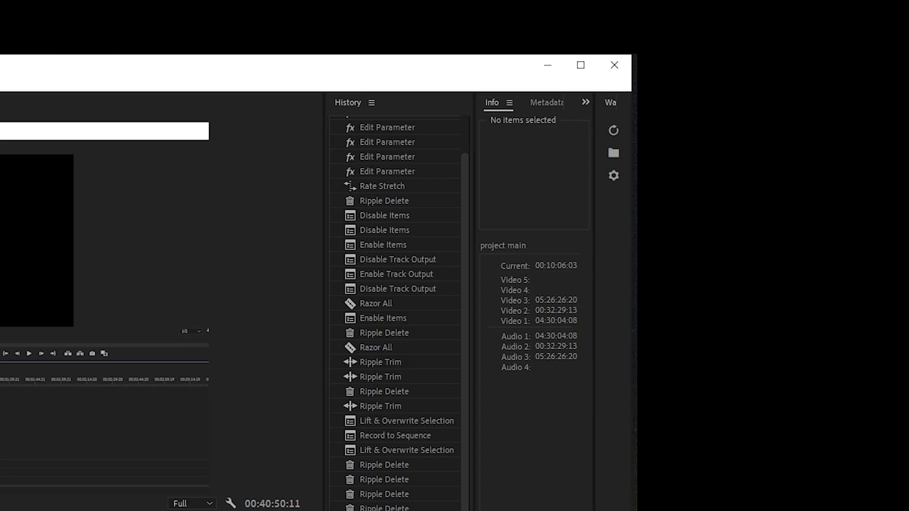
{"action": "left_click", "coordinate": [614, 130]}
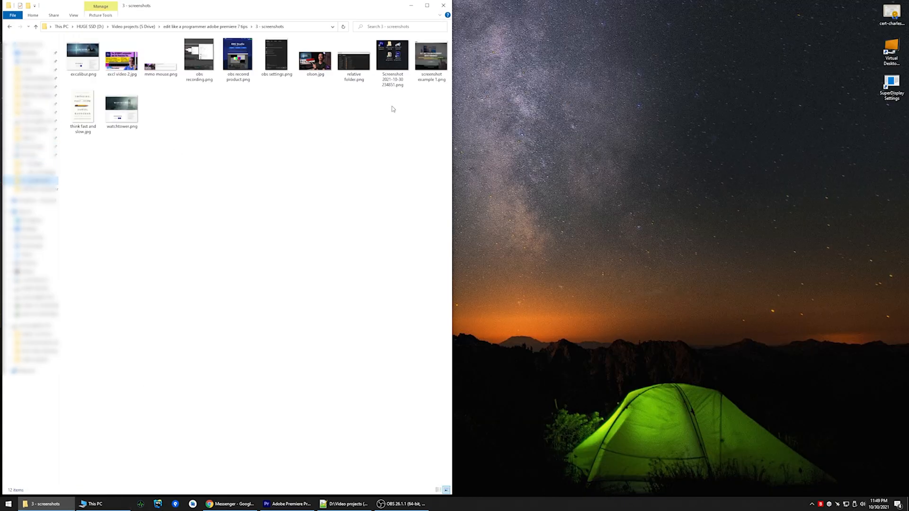
- Capture the TimeBolt home page in Chrome and save it in the 3 - screenshots folder as timebolt home page v2.png
{"action": "left_click_drag", "start_coordinate": [392, 59], "coordinate": [541, 339]}
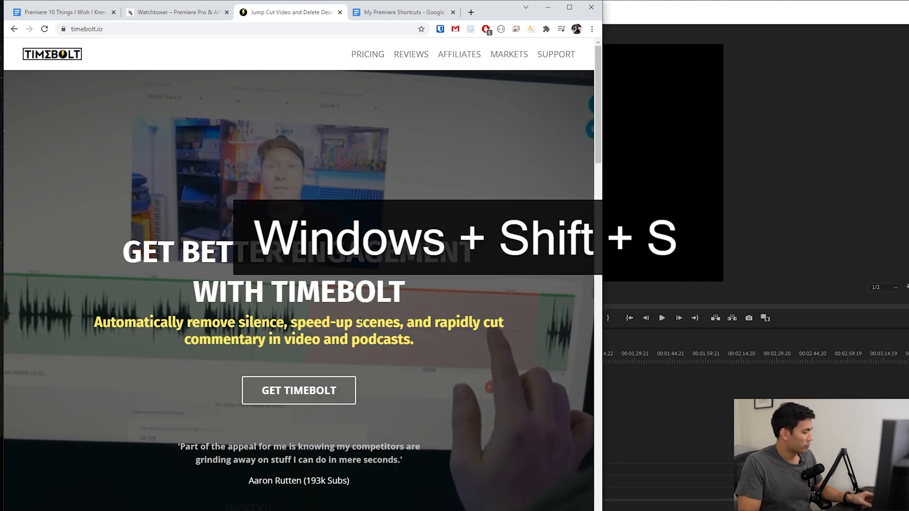
{"action": "key", "text": "super+shift+s"}
{"action": "left_click_drag", "start_coordinate": [13, 41], "coordinate": [597, 510]}
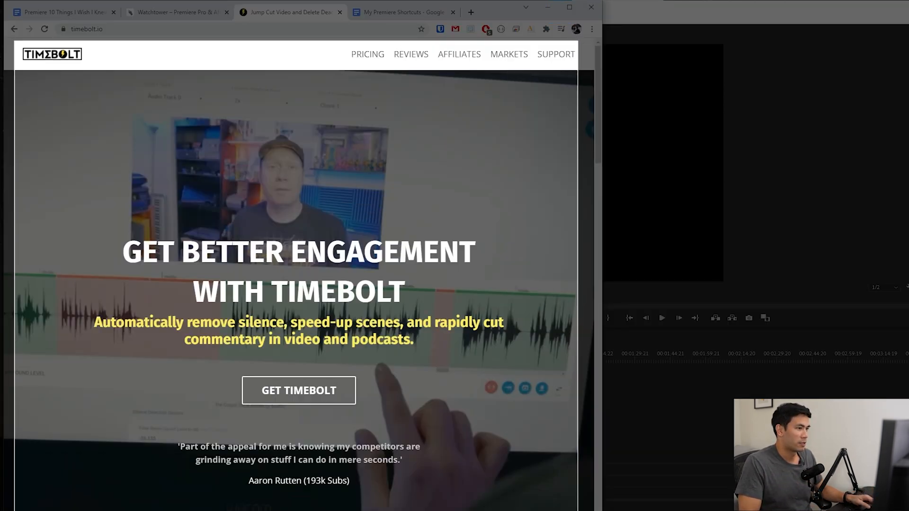
{"action": "key", "text": "ctrl+s"}
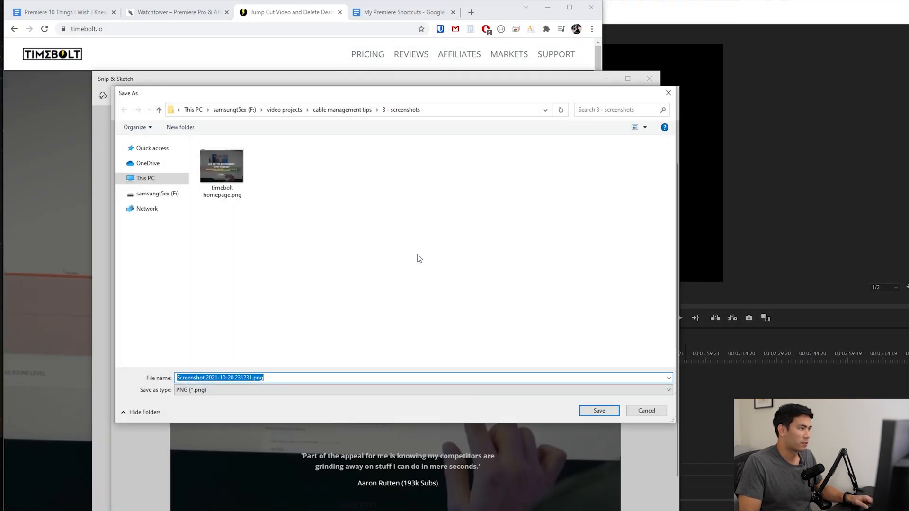
{"action": "type", "text": "timebolt home pa"}
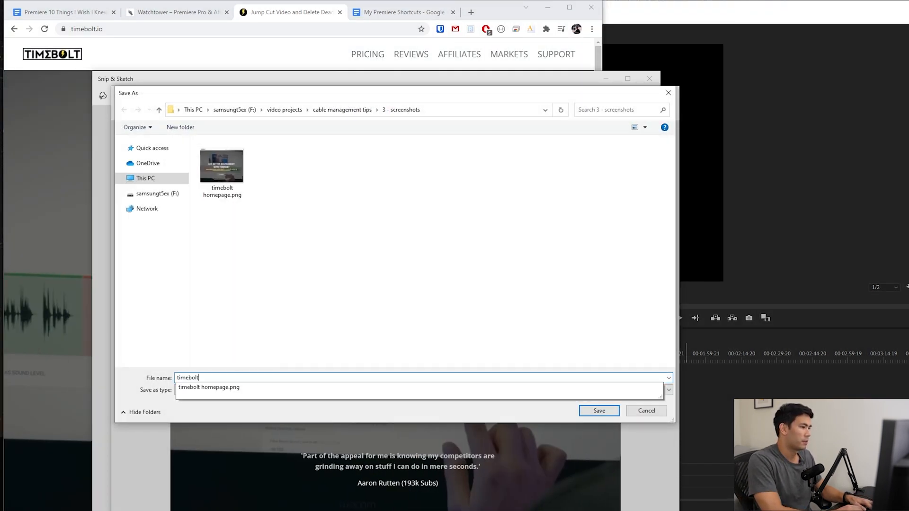
{"action": "type", "text": "ge"}
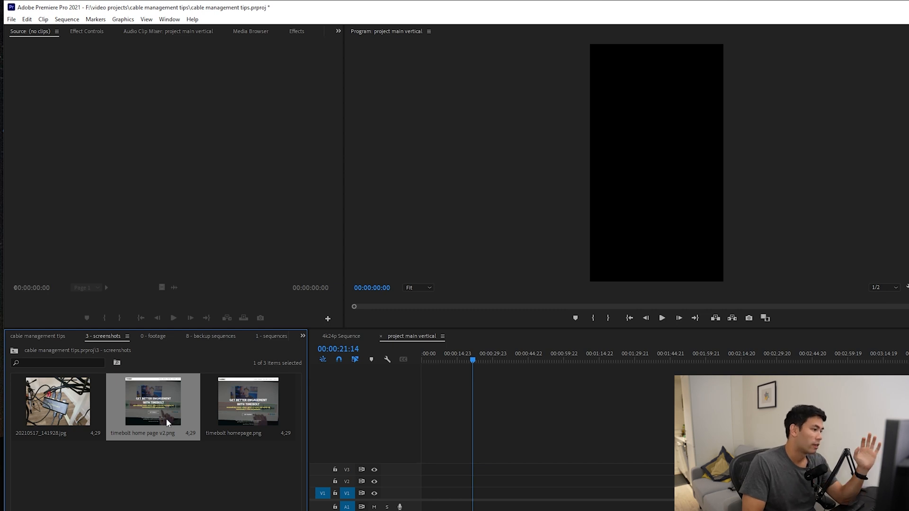
- Place timebolt home page v2.png on track V1 of project main vertical at 00:00:21:14 and preview it
{"action": "left_click_drag", "start_coordinate": [185, 399], "coordinate": [475, 495]}
{"action": "left_click", "coordinate": [480, 362]}
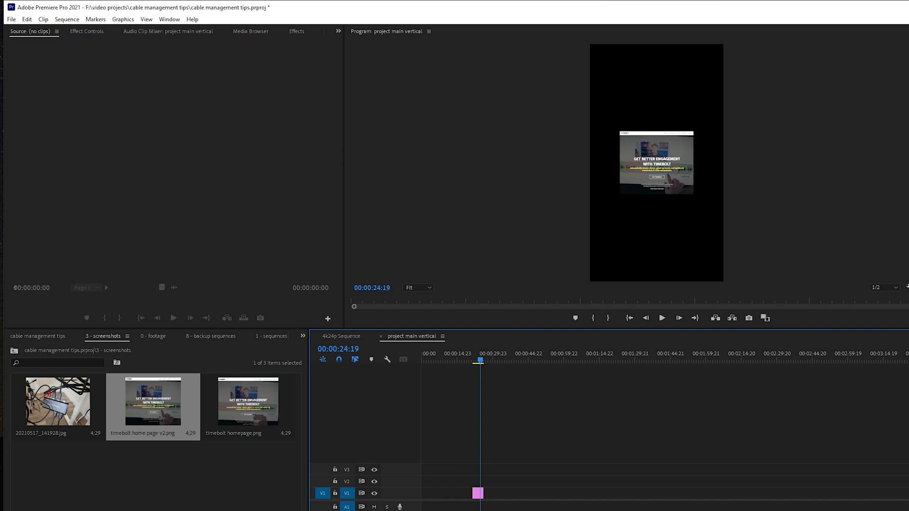
- Switch to File Explorer, open the project's 3 - screenshots folder and import timebolt home page v2.png into the matching bin
{"action": "key", "text": "alt+Tab"}
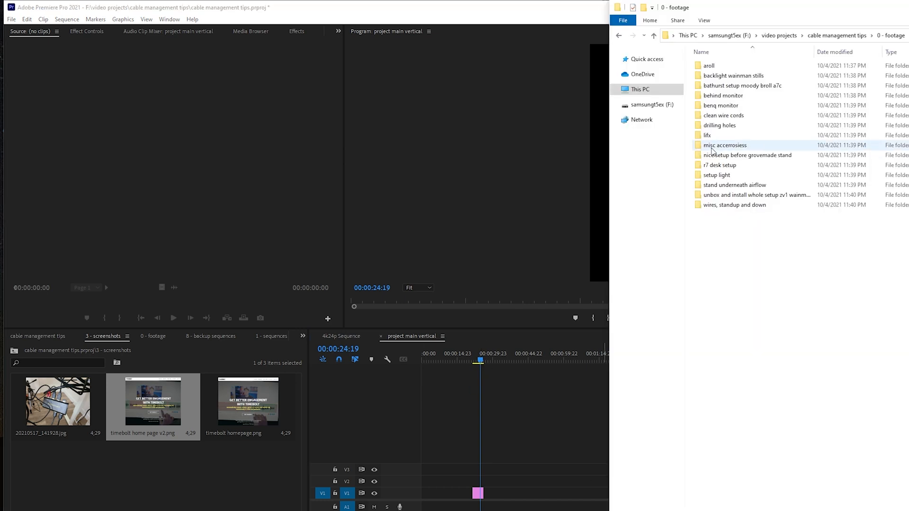
{"action": "left_click", "coordinate": [837, 36]}
{"action": "double_click", "coordinate": [770, 90]}
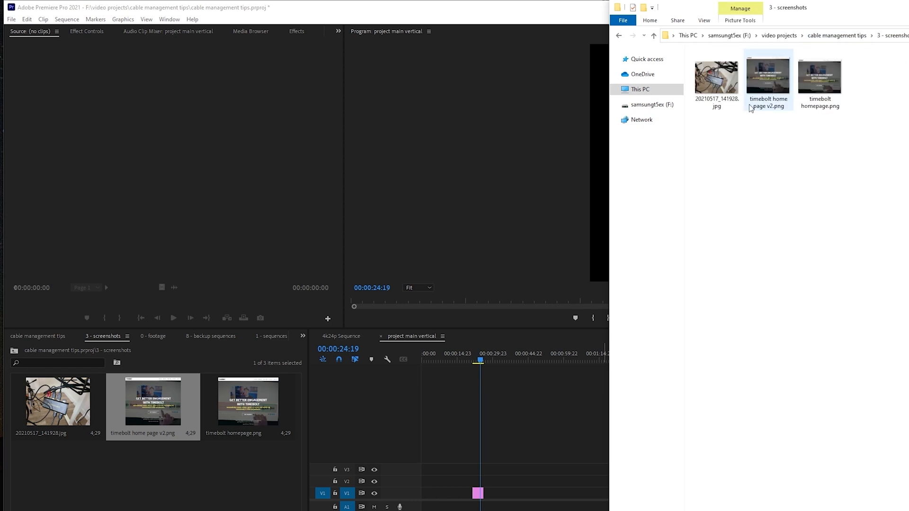
{"action": "left_click", "coordinate": [775, 78]}
{"action": "left_click_drag", "start_coordinate": [775, 78], "coordinate": [192, 400]}
{"action": "left_click", "coordinate": [758, 454]}
{"action": "key", "text": "alt+Tab"}
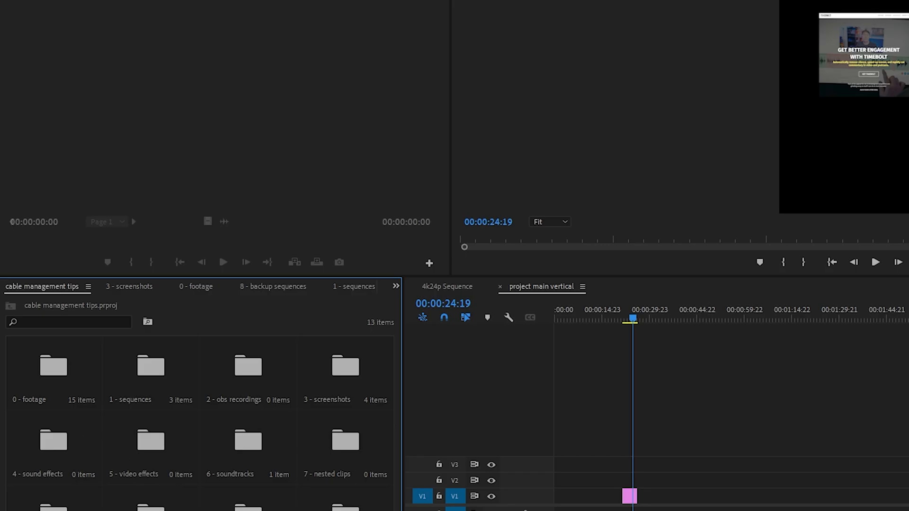
- Show the cable management tips root bins as a list and open the 2 - obs recordings bin
{"action": "key", "text": "ctrl+Page_Up"}
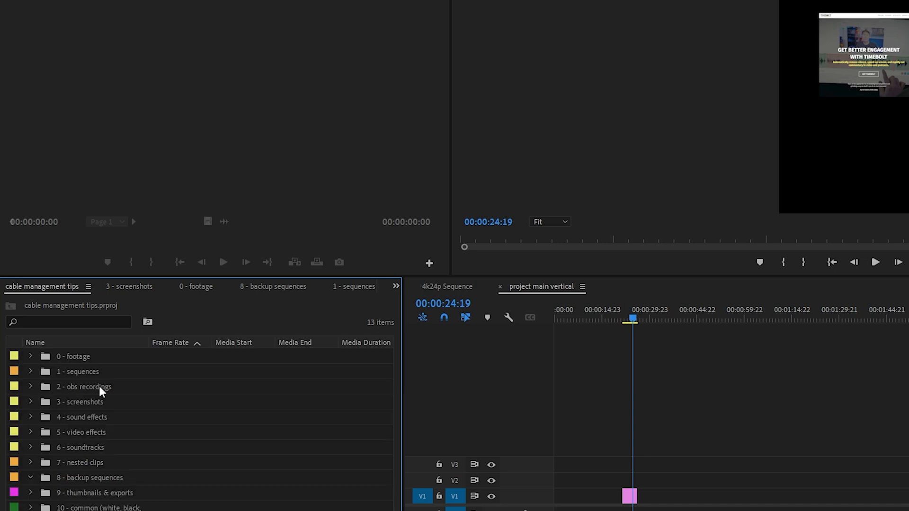
{"action": "double_click", "coordinate": [100, 386]}
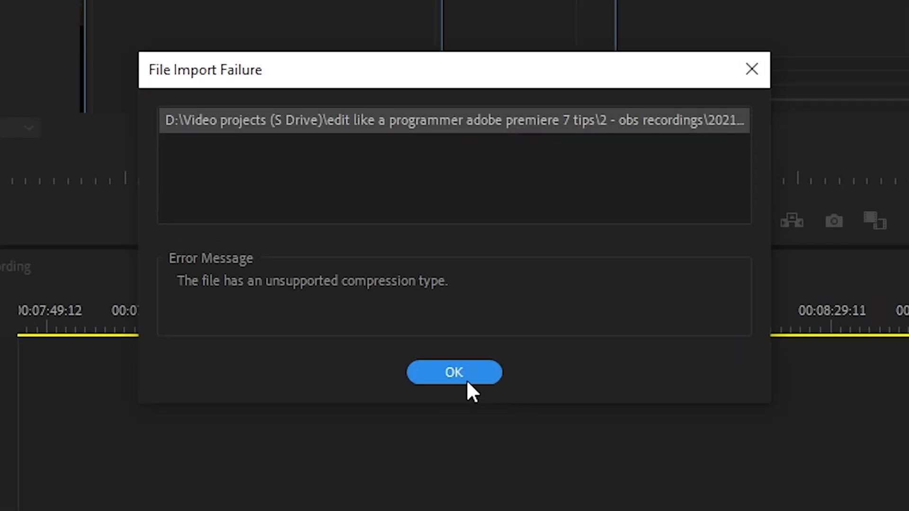
{"action": "left_click", "coordinate": [467, 380]}
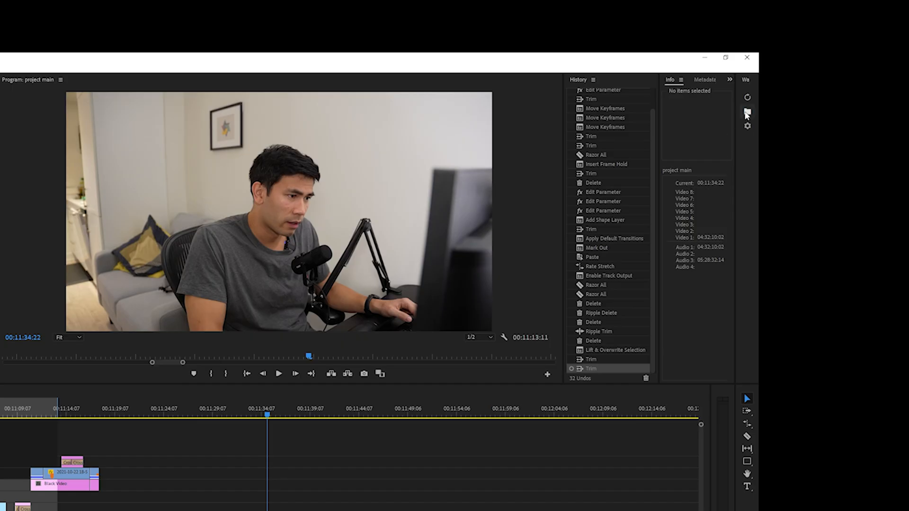
- Open Watchtower's folder selection and examine the advanced options for image sequences, flattened folders and relative paths
{"action": "left_click", "coordinate": [745, 118]}
{"action": "left_click", "coordinate": [358, 173]}
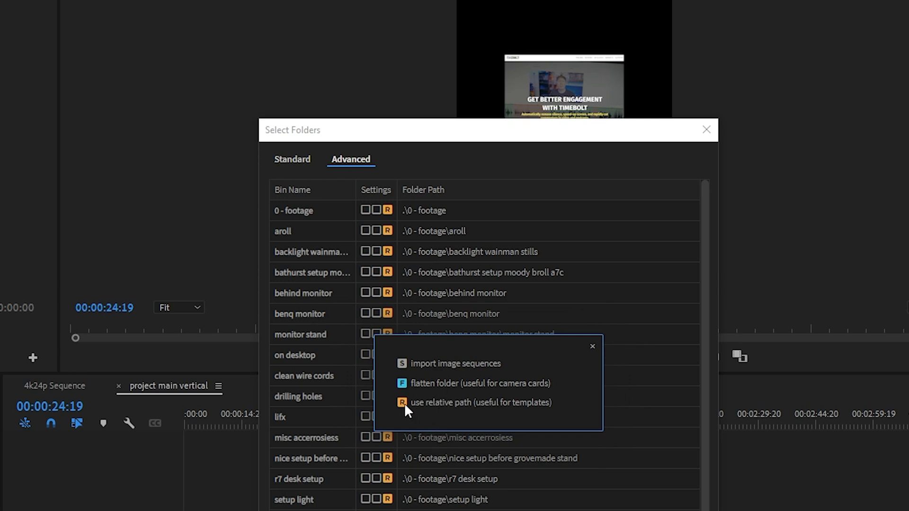
{"action": "left_click", "coordinate": [592, 345]}
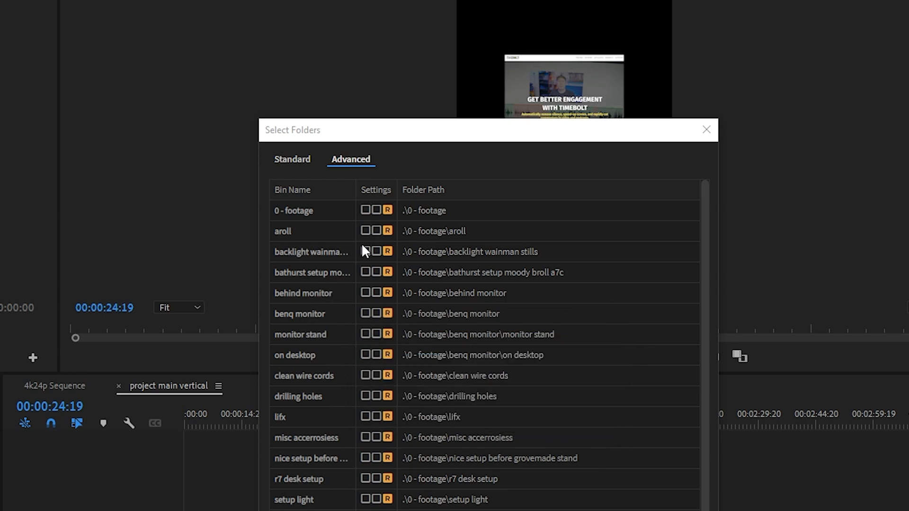
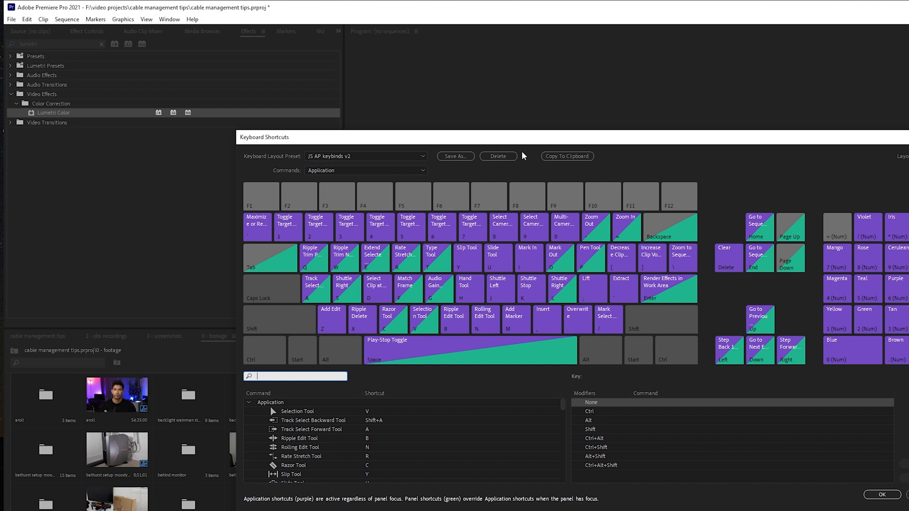
- Compare the unmodified and Shift assignments in the JS AP keybinds v2 keyboard layout
{"action": "key", "text": "shift"}
{"action": "key", "text": "shift"}
{"action": "key", "text": "shift"}
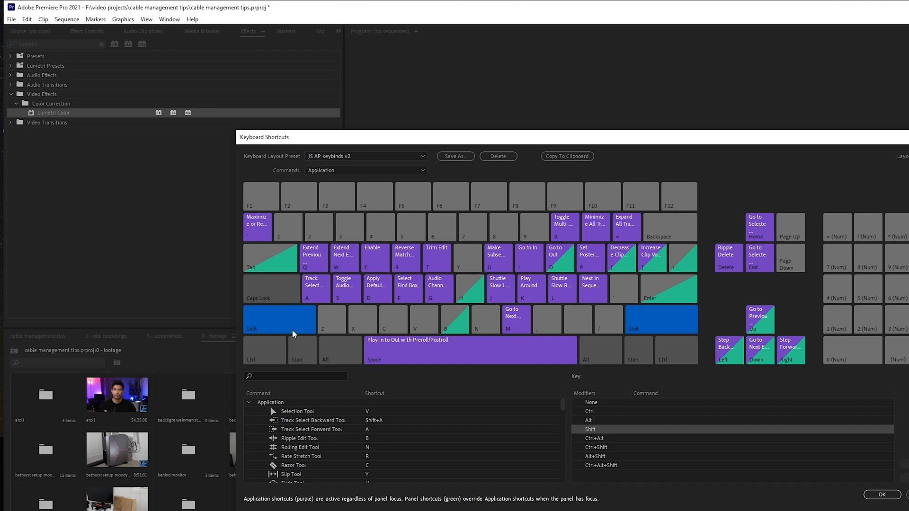
{"action": "key", "text": "shift"}
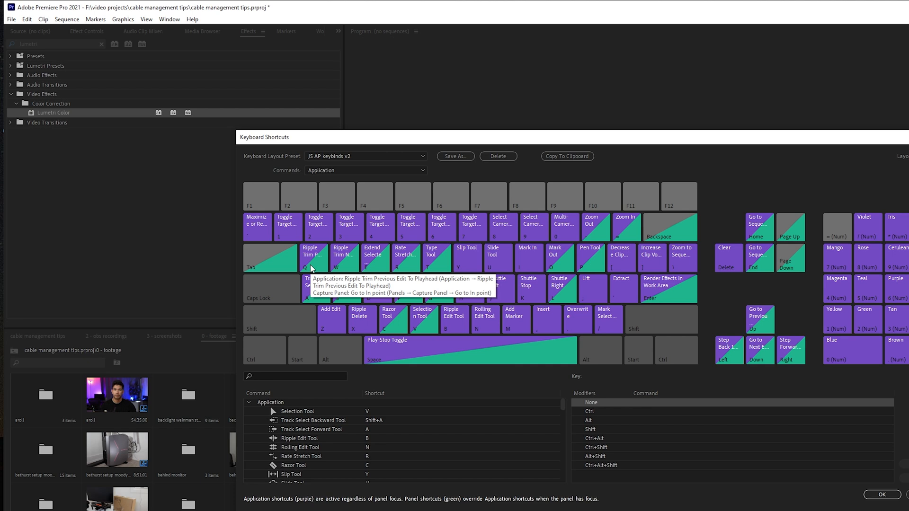
{"action": "key", "text": "shift"}
{"action": "key", "text": "shift"}
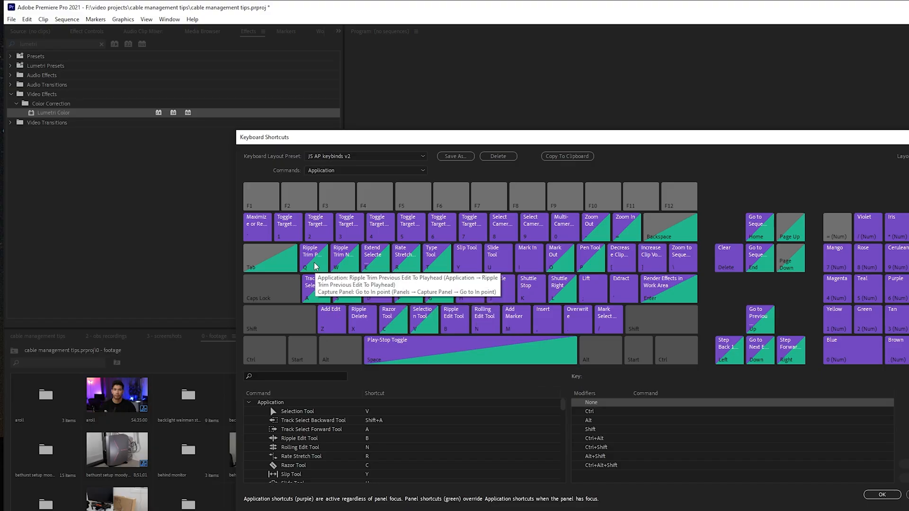
- Examine the commands assigned to the Q, W, S and L keys, including ripple trim and shuttle
{"action": "left_click", "coordinate": [314, 264]}
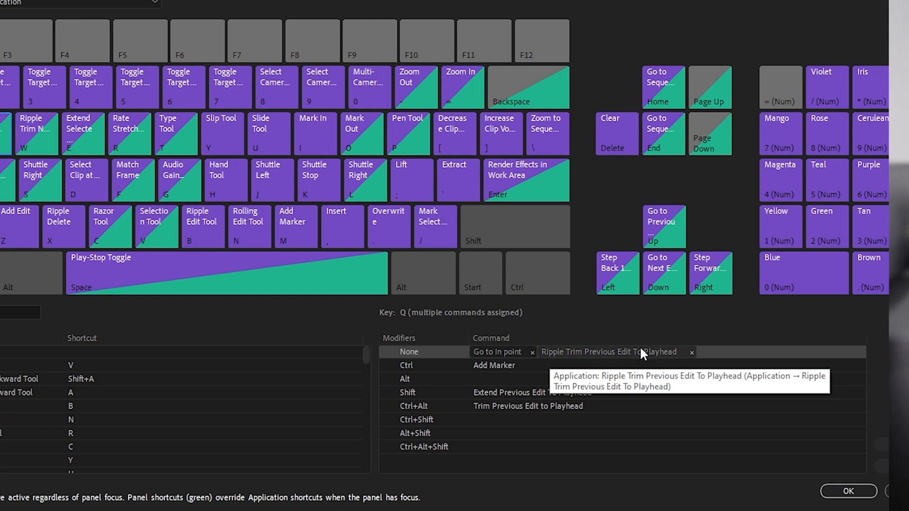
{"action": "left_click", "coordinate": [46, 134]}
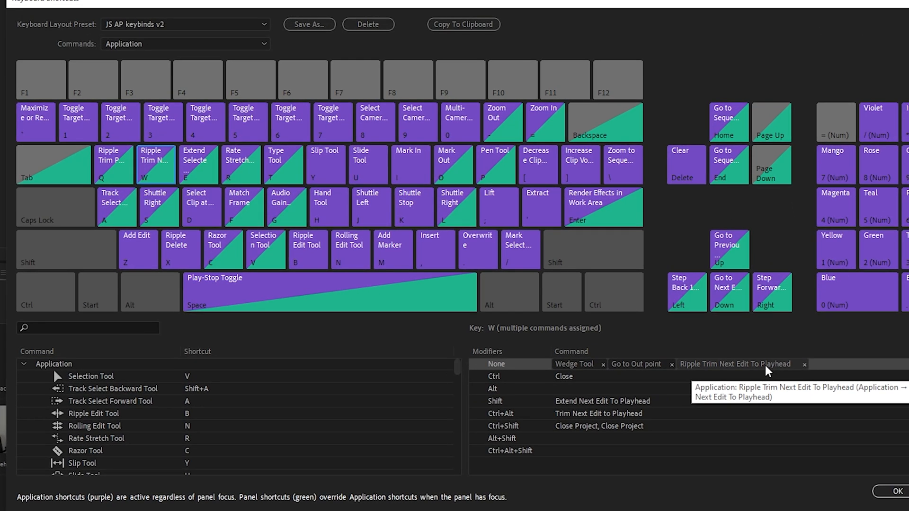
{"action": "left_click", "coordinate": [156, 213]}
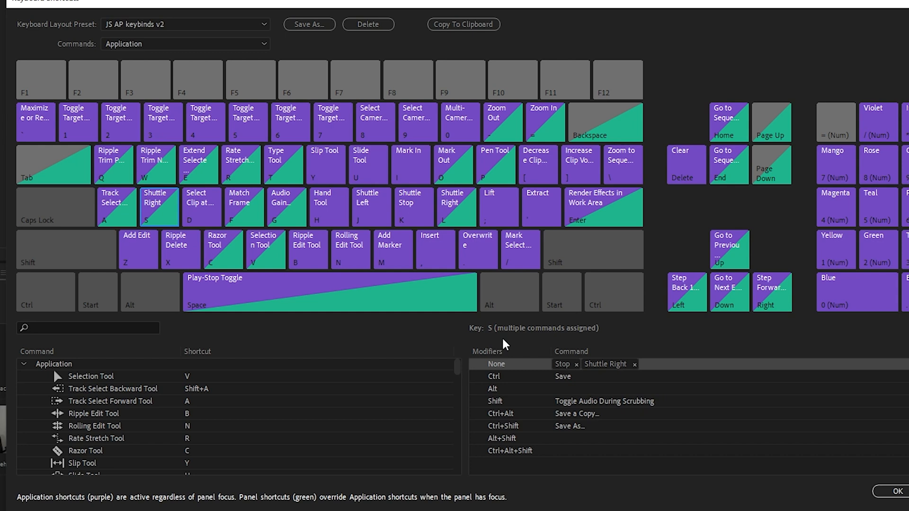
{"action": "left_click", "coordinate": [462, 223]}
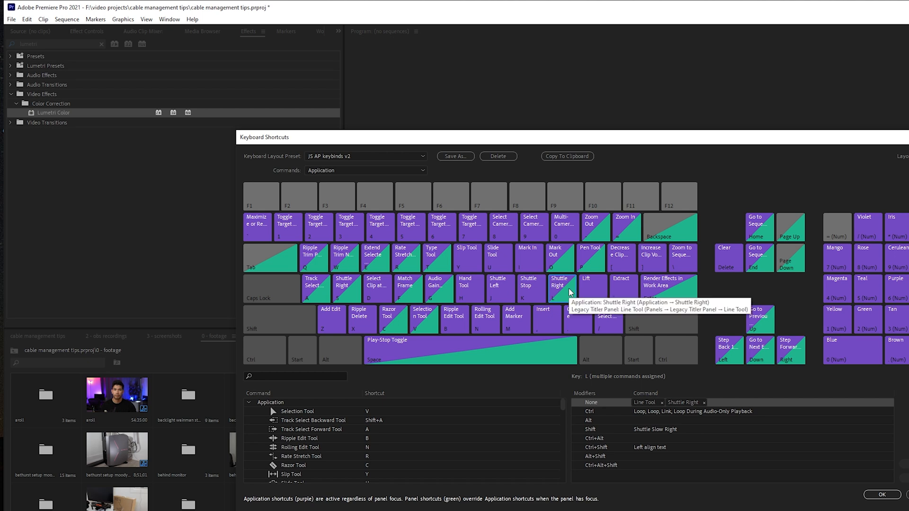
{"action": "left_click", "coordinate": [333, 303]}
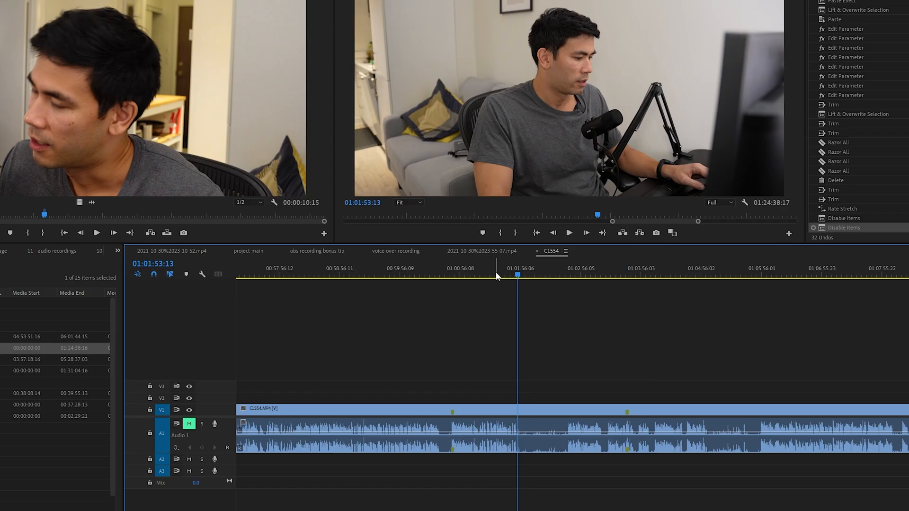
- Scrub through the quiet passage in the C1554 sequence and play at increased speed from 01:02:45:14
{"action": "left_click_drag", "start_coordinate": [497, 275], "coordinate": [524, 278]}
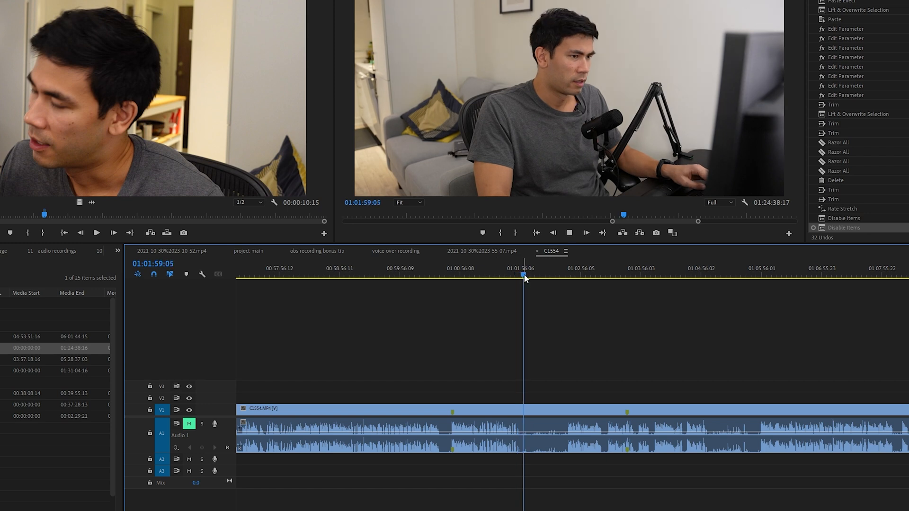
{"action": "left_click_drag", "start_coordinate": [567, 276], "coordinate": [574, 277]}
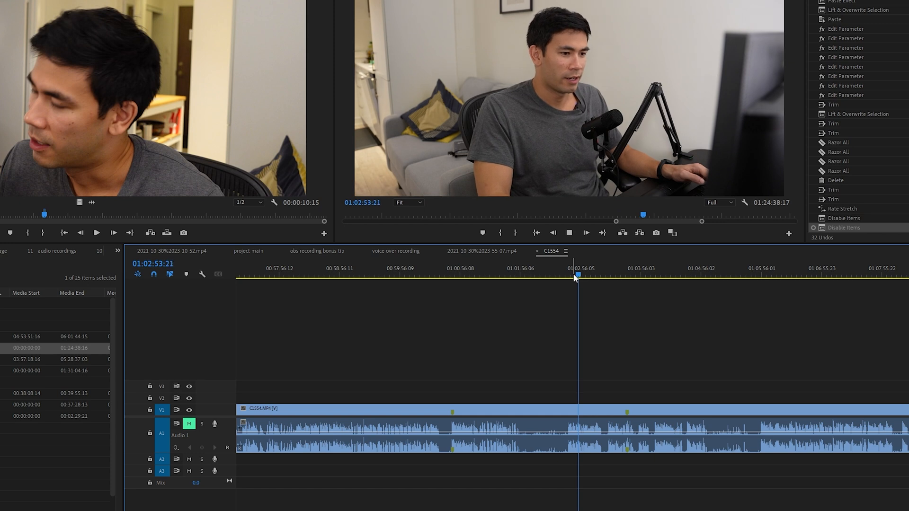
{"action": "left_click", "coordinate": [569, 275]}
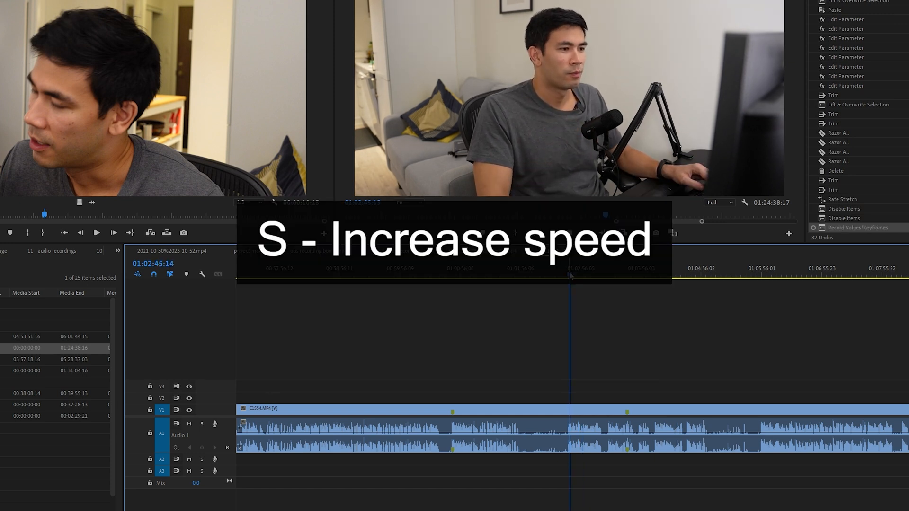
{"action": "key", "text": "s"}
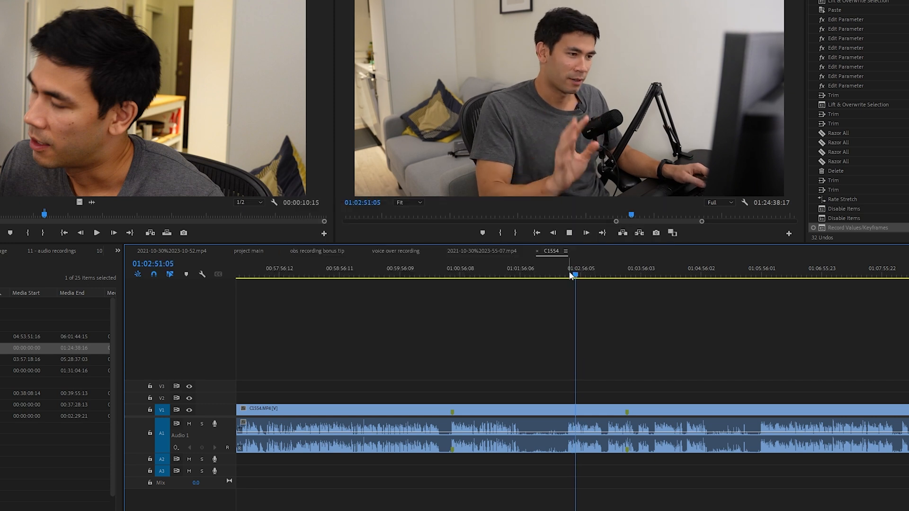
{"action": "key", "text": "space"}
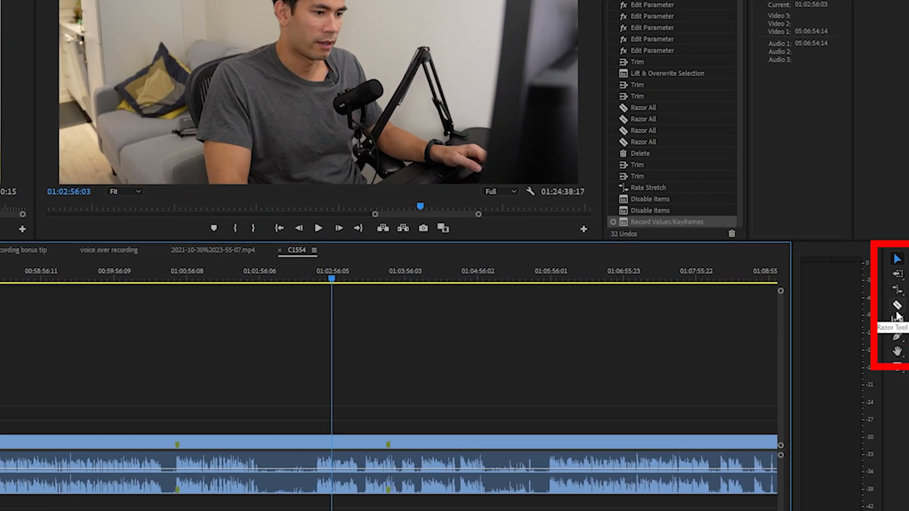
- Cut the C1554.MP4 clip with the Razor tool at both ends of the quiet passage before 01:02:56
{"action": "left_click", "coordinate": [897, 306]}
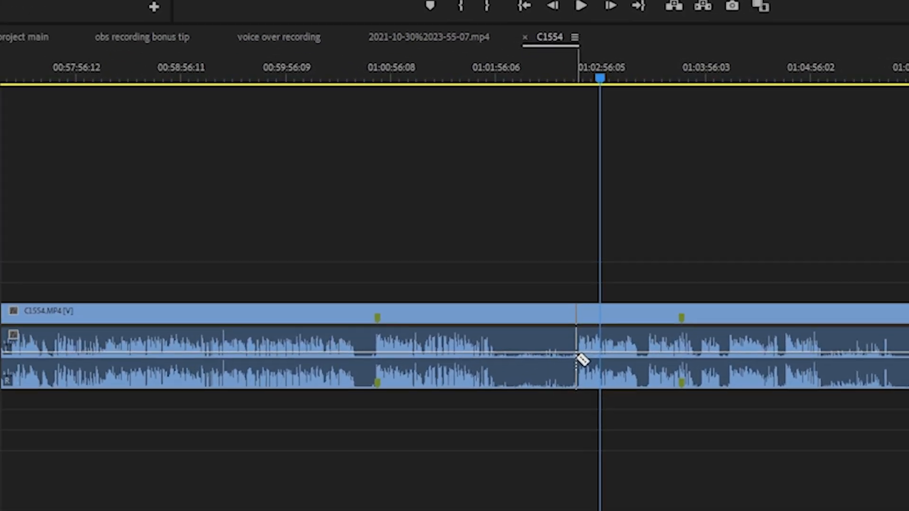
{"action": "left_click", "coordinate": [314, 472]}
{"action": "left_click", "coordinate": [587, 331]}
{"action": "key", "text": "v"}
- Delete the quiet segment between the two cuts and ripple delete the gap it leaves
{"action": "left_click", "coordinate": [625, 279]}
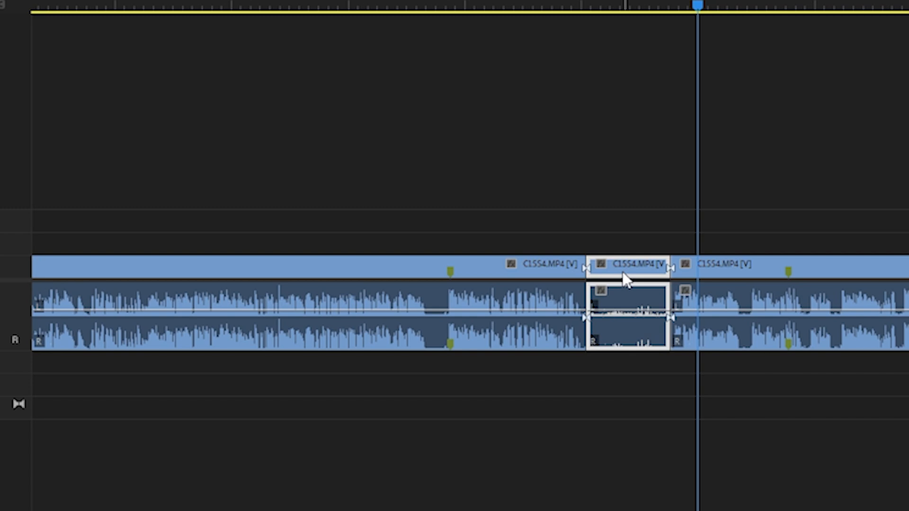
{"action": "key", "text": "Delete"}
{"action": "right_click", "coordinate": [620, 274]}
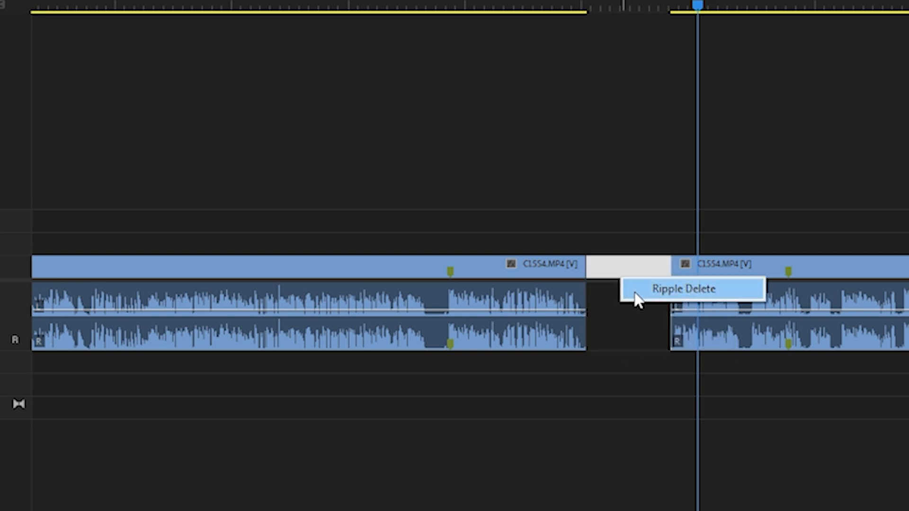
{"action": "left_click", "coordinate": [635, 293]}
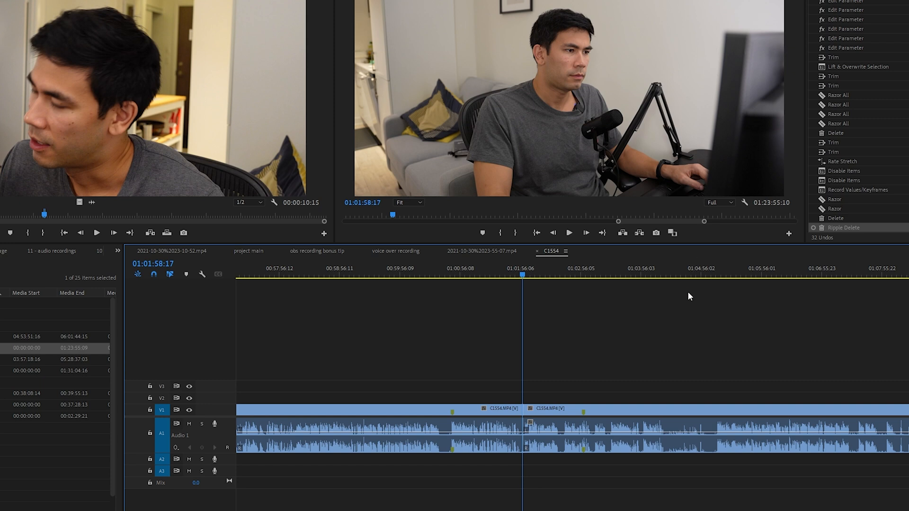
- Add an edit at 01:04:18:23 and ripple trim the following clip's start to the point where speech resumes at 01:05:10:07
{"action": "left_click_drag", "start_coordinate": [656, 278], "coordinate": [664, 279]}
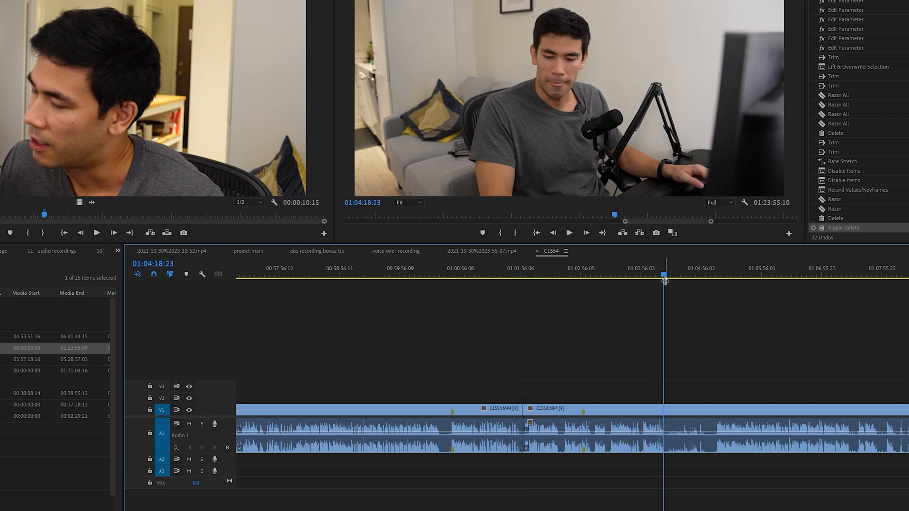
{"action": "key", "text": "z"}
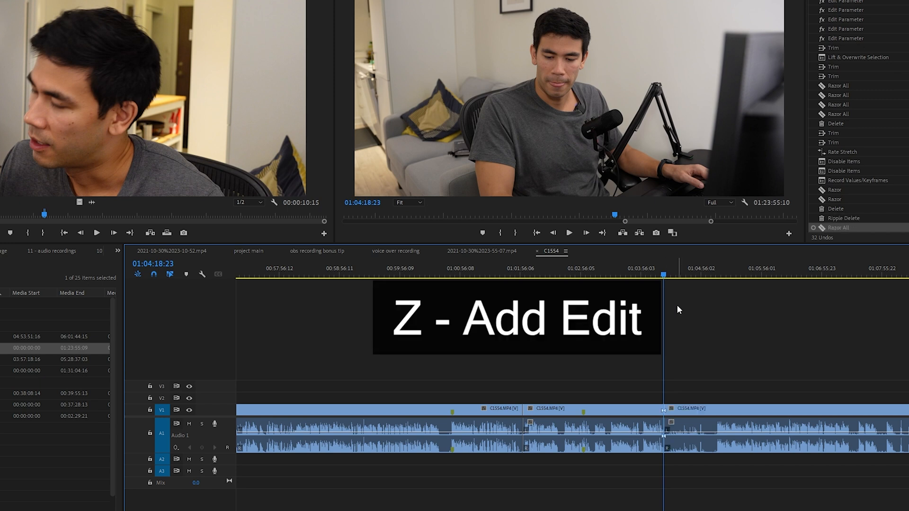
{"action": "left_click", "coordinate": [673, 275]}
{"action": "left_click_drag", "start_coordinate": [674, 278], "coordinate": [715, 279]}
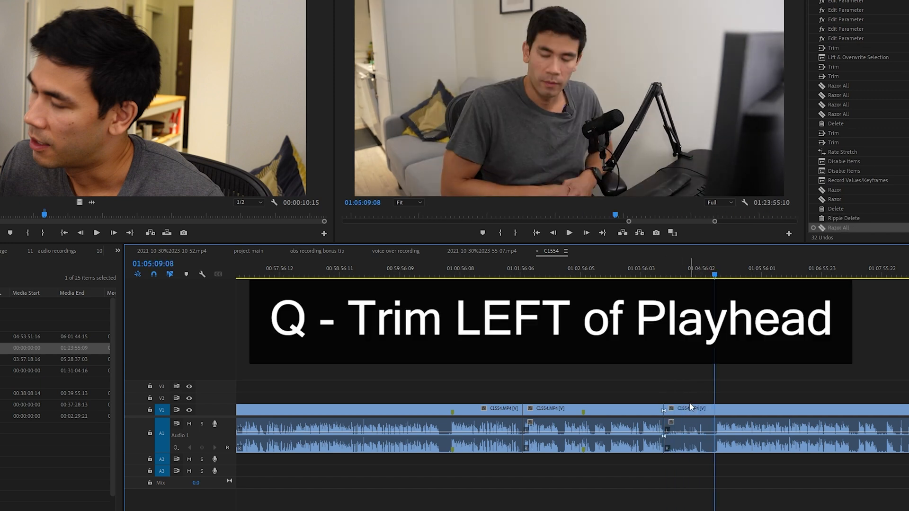
{"action": "left_click_drag", "start_coordinate": [714, 276], "coordinate": [715, 308]}
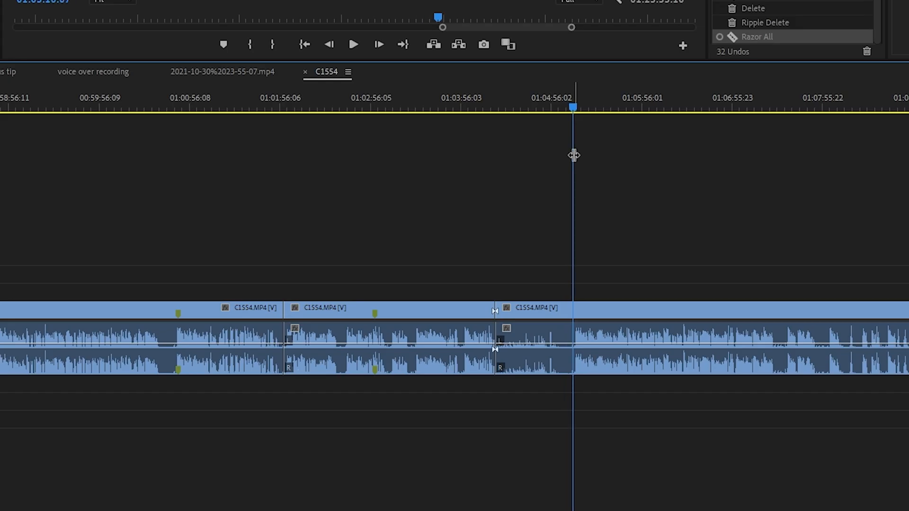
{"action": "key", "text": "q"}
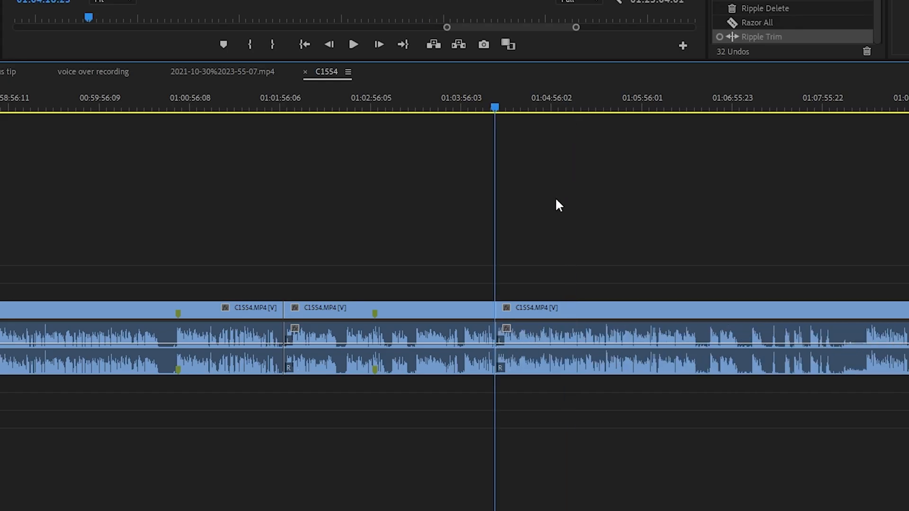
{"action": "key", "text": "ctrl+z"}
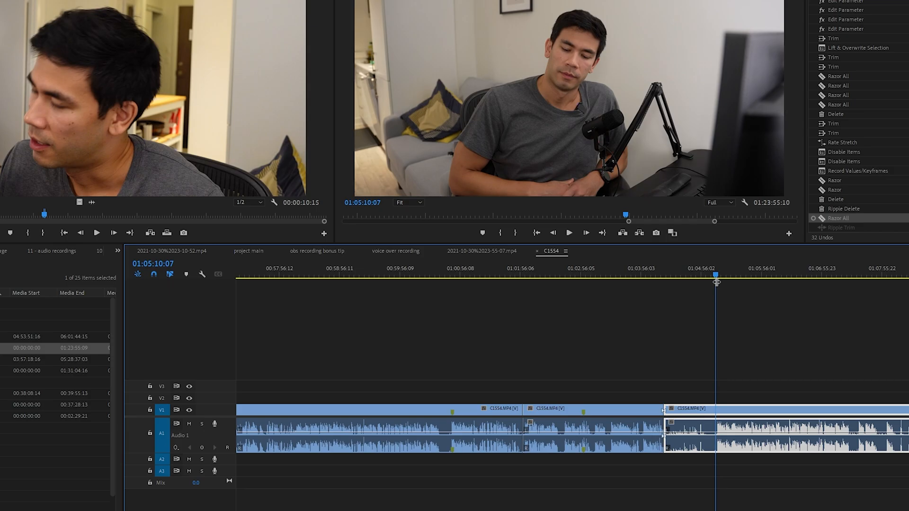
{"action": "key", "text": "q"}
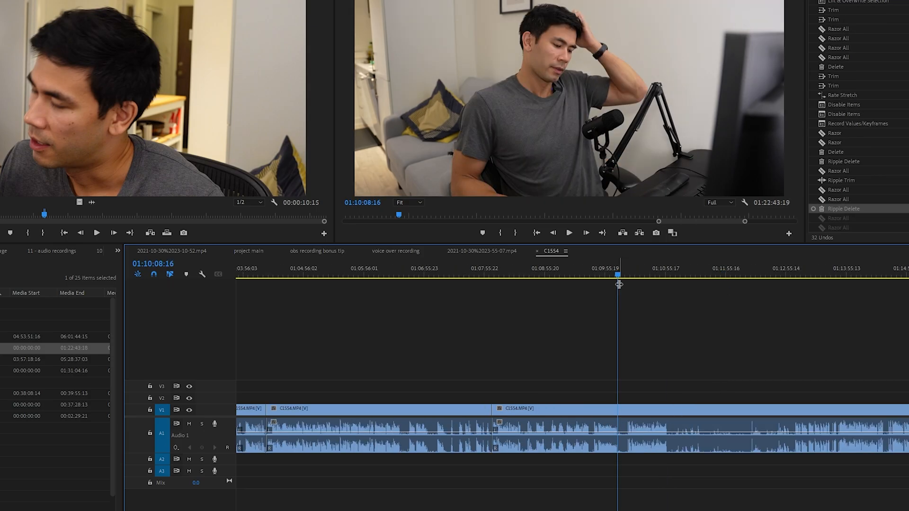
- Add an edit at the end of the next pause and ripple trim the preceding clip's end back to about 01:10:08
{"action": "key", "text": "z"}
{"action": "mouse_move", "coordinate": [619, 283]}
{"action": "left_mouse_down"}
{"action": "mouse_move", "coordinate": [626, 286]}
{"action": "mouse_move", "coordinate": [618, 282]}
{"action": "left_mouse_up"}
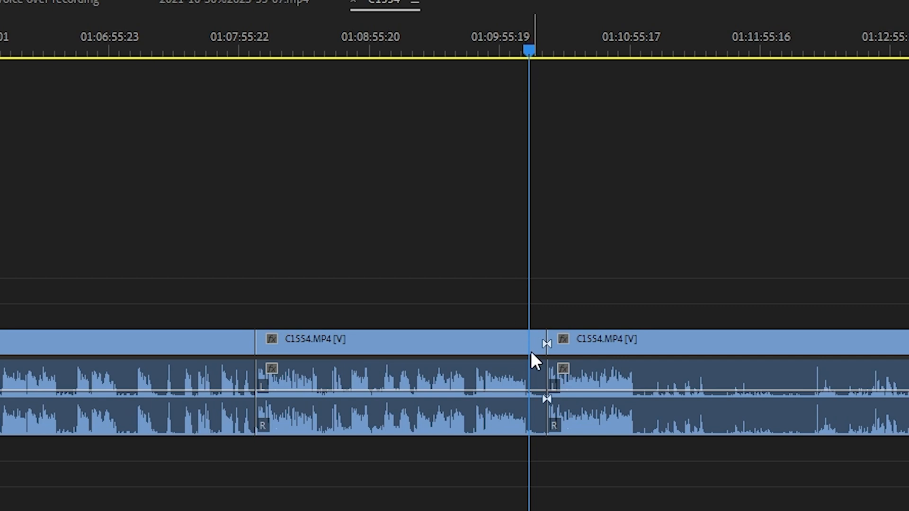
{"action": "key", "text": "w"}
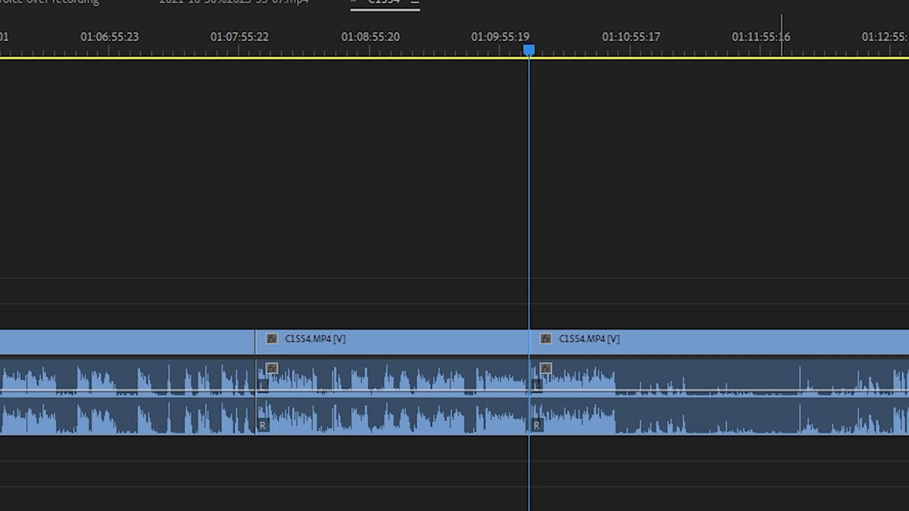
{"action": "key", "text": "ctrl+z"}
{"action": "key", "text": "w"}
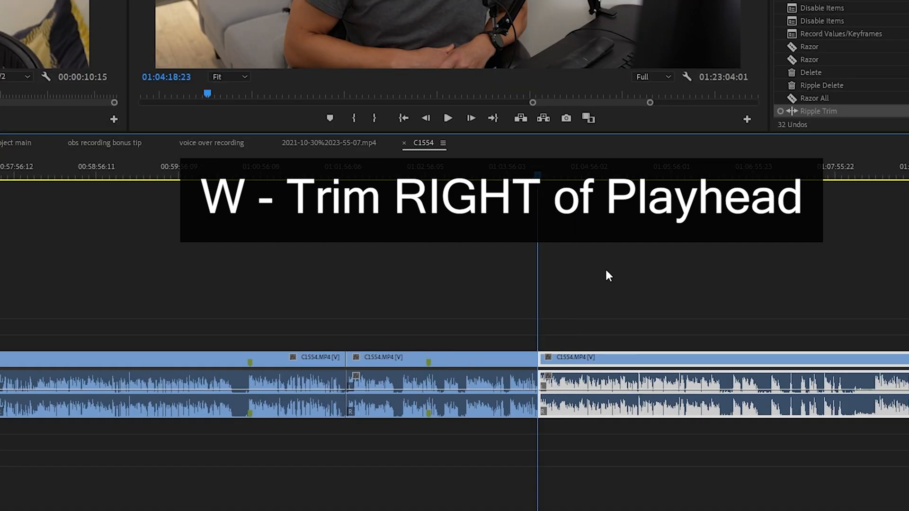
- Add edits at both ends of the pause that finishes at 01:08:23:17 and select the short segment between them
{"action": "scroll", "coordinate": [635, 198], "scroll_direction": "down", "scroll_amount": 5}
{"action": "left_click", "coordinate": [597, 51]}
{"action": "left_click_drag", "start_coordinate": [584, 171], "coordinate": [622, 178]}
{"action": "key", "text": "z"}
{"action": "key", "text": "z"}
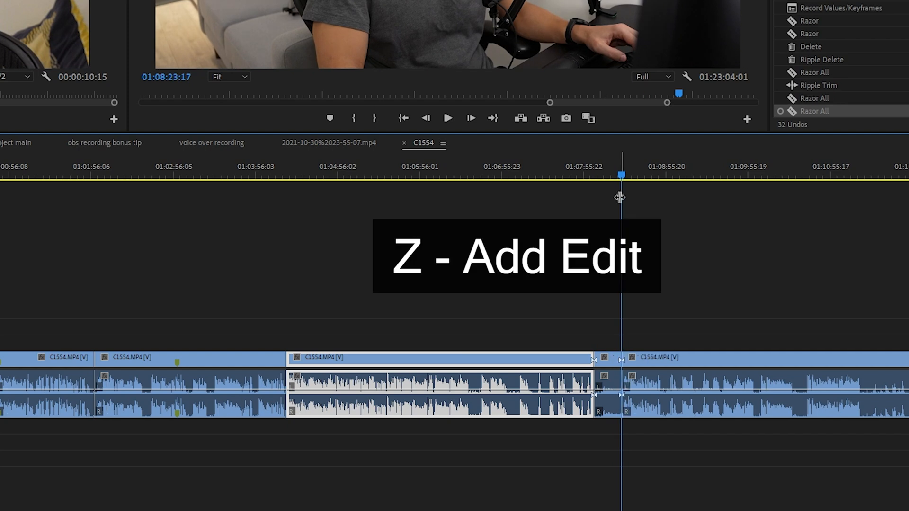
{"action": "left_click", "coordinate": [609, 367]}
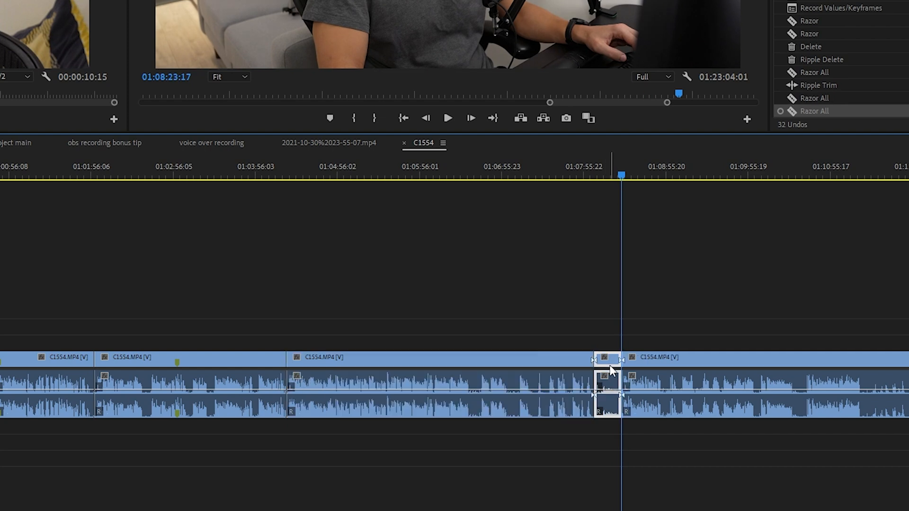
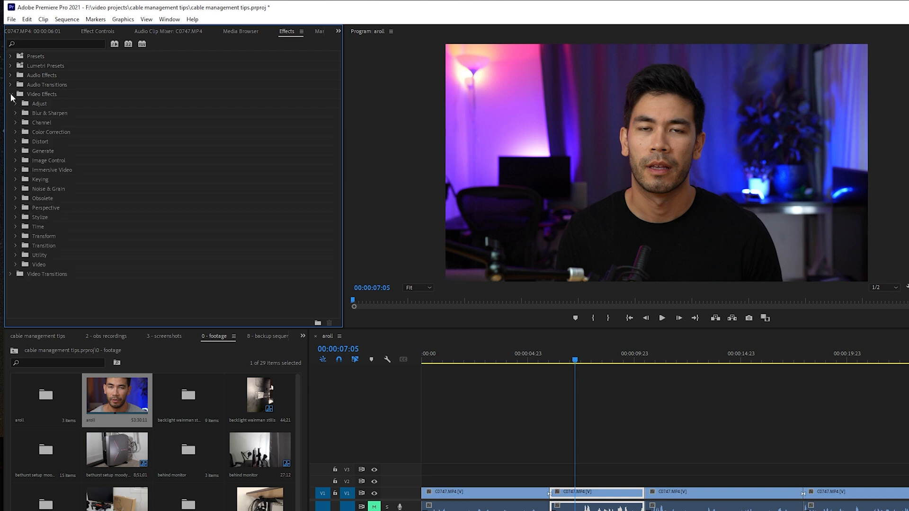
- Search the effects for "lumetr" and apply Lumetri Color to the C0747.MP4 clip under the playhead in the aroll sequence
{"action": "type", "text": "umetr"}
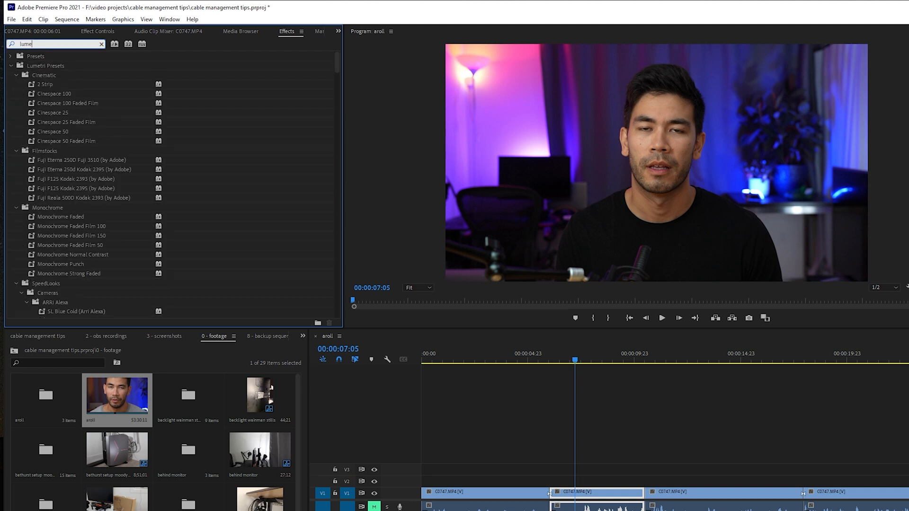
{"action": "left_click", "coordinate": [12, 68]}
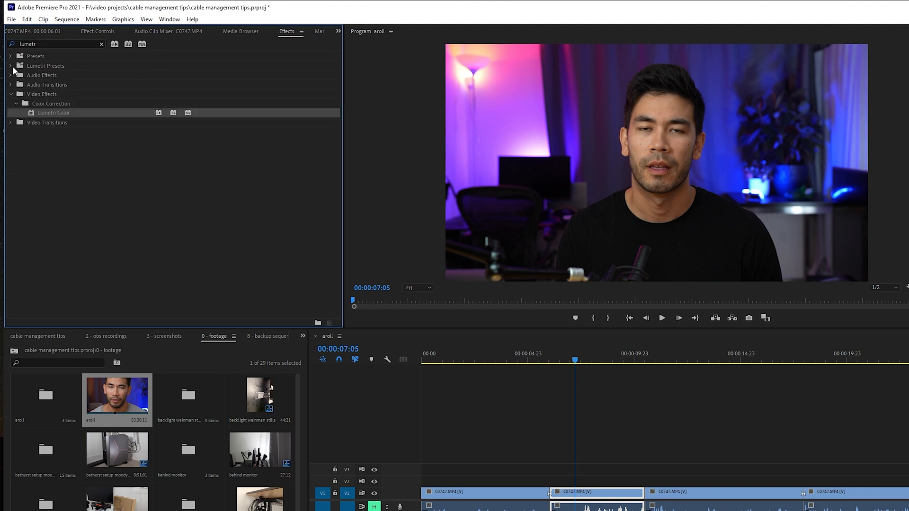
{"action": "left_click_drag", "start_coordinate": [32, 113], "coordinate": [595, 499]}
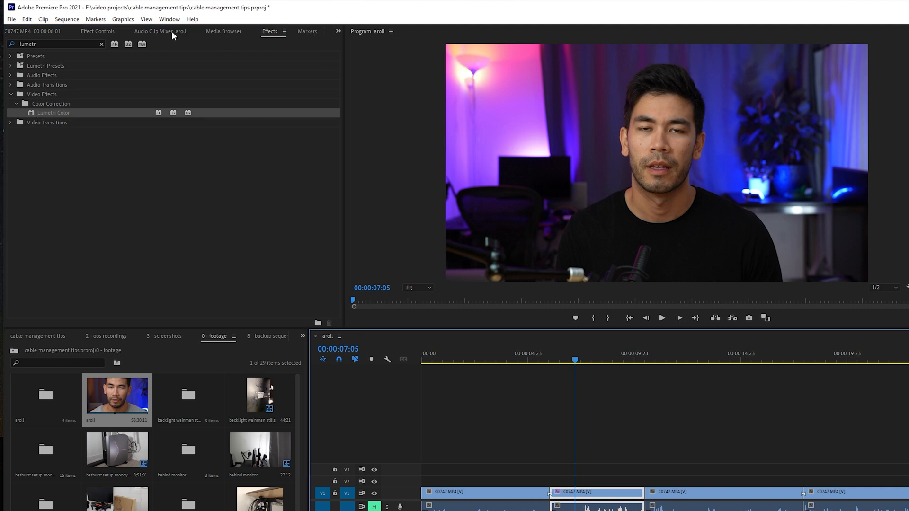
- Set the Exposure in the clip's Lumetri Color Basic Correction to 2.5
{"action": "left_click", "coordinate": [98, 32]}
{"action": "scroll", "coordinate": [48, 247], "scroll_direction": "down", "scroll_amount": 3}
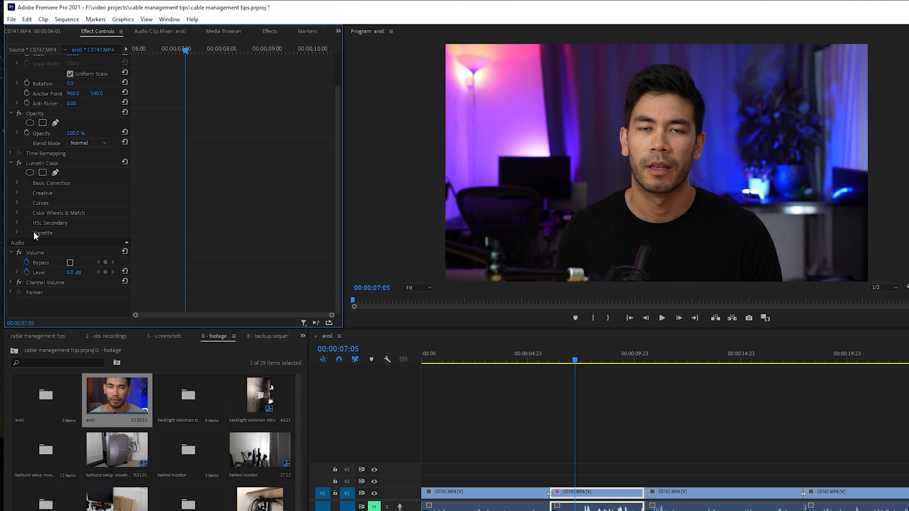
{"action": "left_click", "coordinate": [18, 183]}
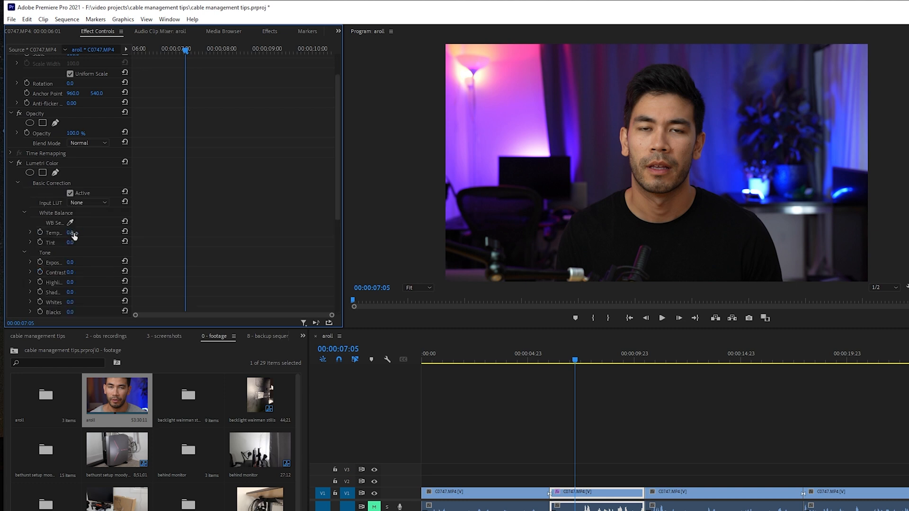
{"action": "scroll", "coordinate": [73, 238], "scroll_direction": "down", "scroll_amount": 2}
{"action": "left_click_drag", "start_coordinate": [71, 244], "coordinate": [81, 243]}
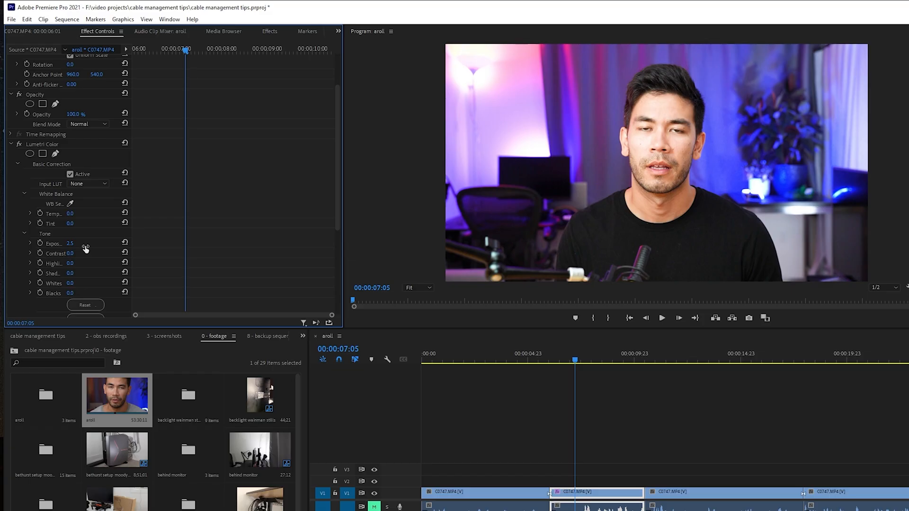
- Search Excalibur for "lum color" and apply the Lumetri Color effect to the selected clip
{"action": "key", "text": "ctrl+space"}
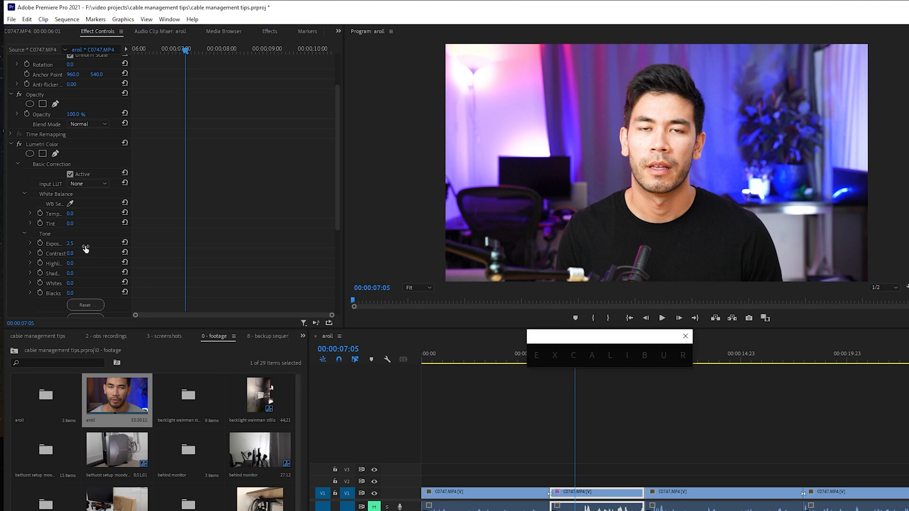
{"action": "type", "text": "lum color"}
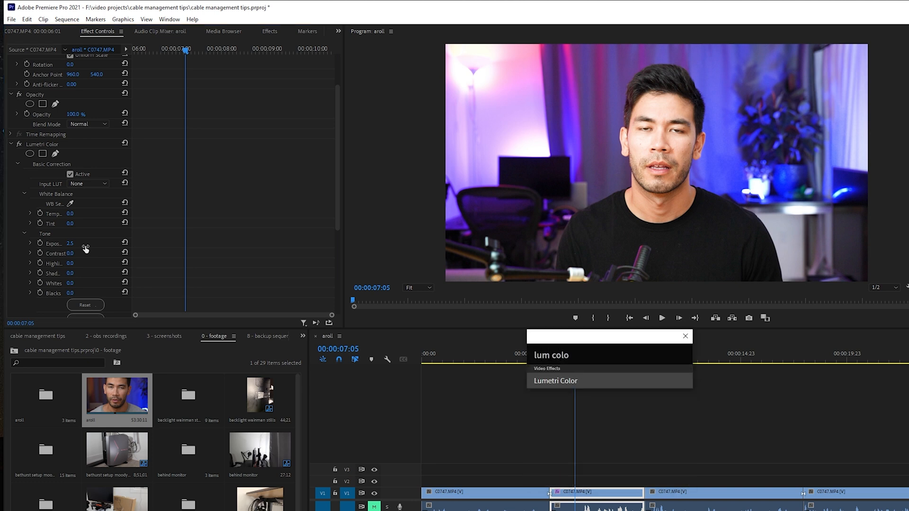
{"action": "key", "text": "Return"}
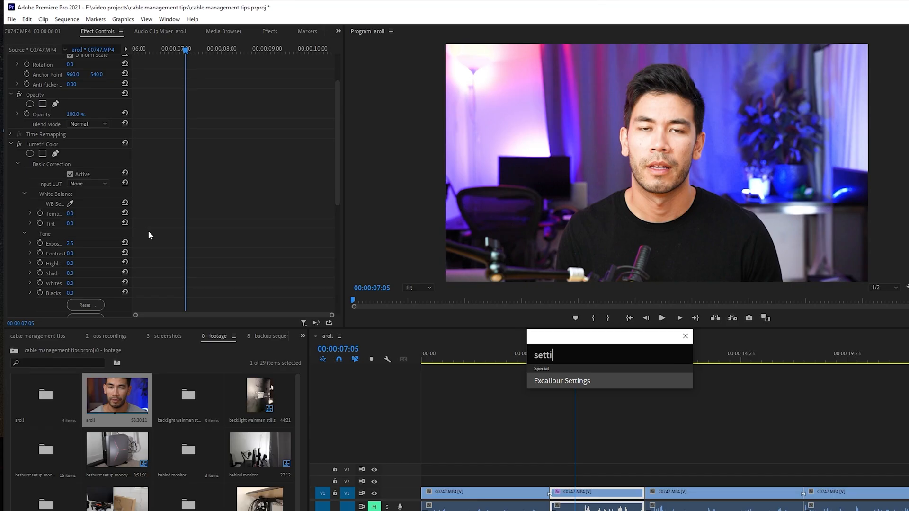
- Open Excalibur Settings and examine the available commands, including the Eyedropper Fill and Emboss video effects
{"action": "key", "text": "Return"}
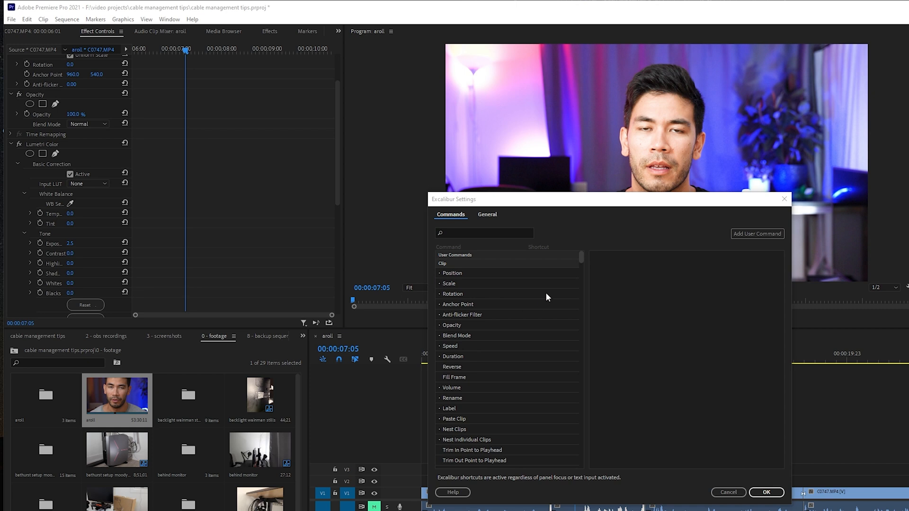
{"action": "mouse_move", "coordinate": [582, 256]}
{"action": "left_mouse_down"}
{"action": "mouse_move", "coordinate": [578, 401]}
{"action": "mouse_move", "coordinate": [575, 254]}
{"action": "left_mouse_up"}
{"action": "scroll", "coordinate": [470, 324], "scroll_direction": "down", "scroll_amount": 20}
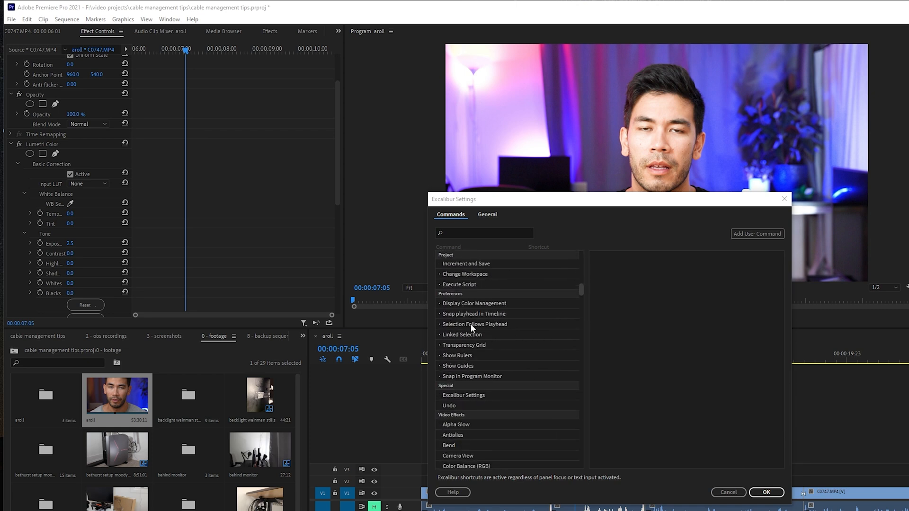
{"action": "scroll", "coordinate": [471, 327], "scroll_direction": "down", "scroll_amount": 10}
{"action": "left_click", "coordinate": [486, 287]}
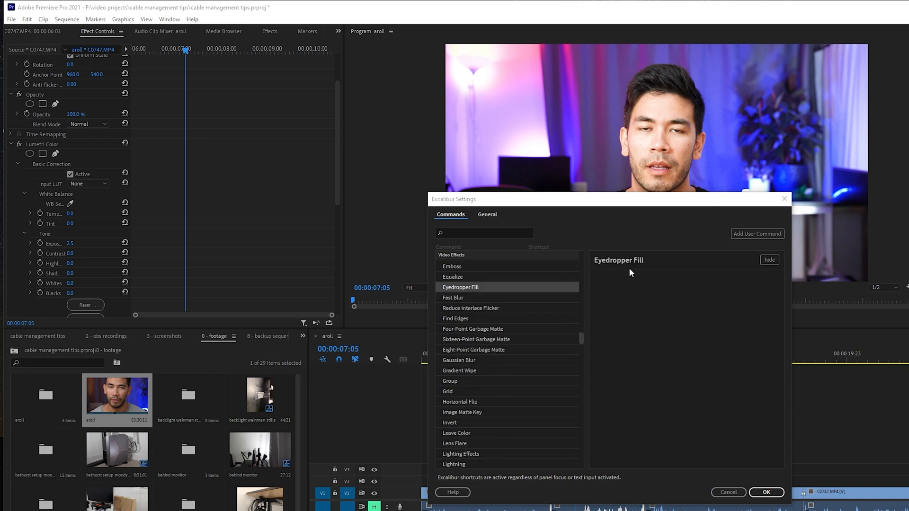
{"action": "left_click", "coordinate": [520, 278]}
{"action": "left_click", "coordinate": [516, 265]}
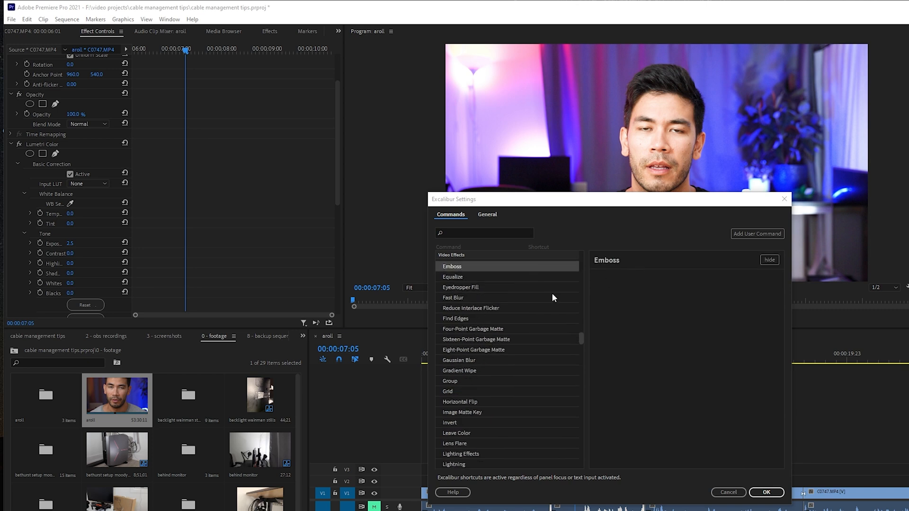
- Create an Excalibur user command named Panimation and add a Scale command to it with a value of 20%
{"action": "left_click", "coordinate": [746, 234]}
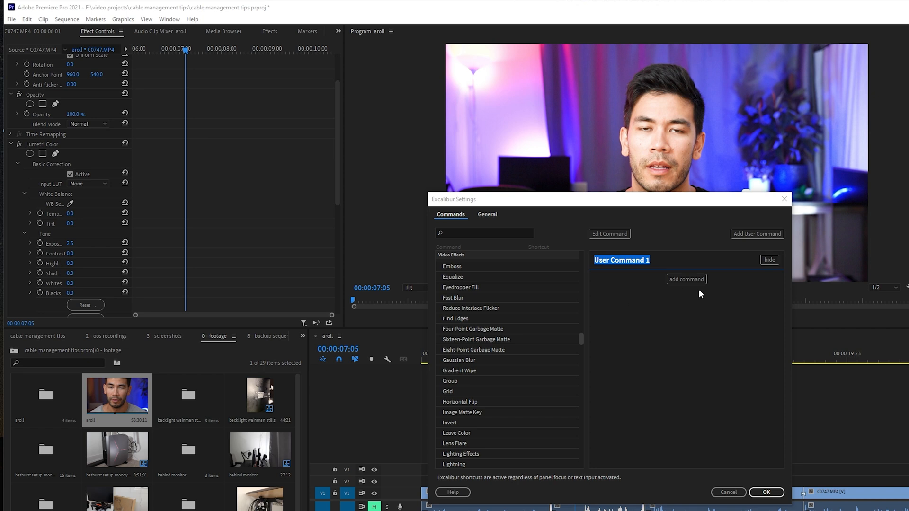
{"action": "type", "text": "Panimation"}
{"action": "key", "text": "Return"}
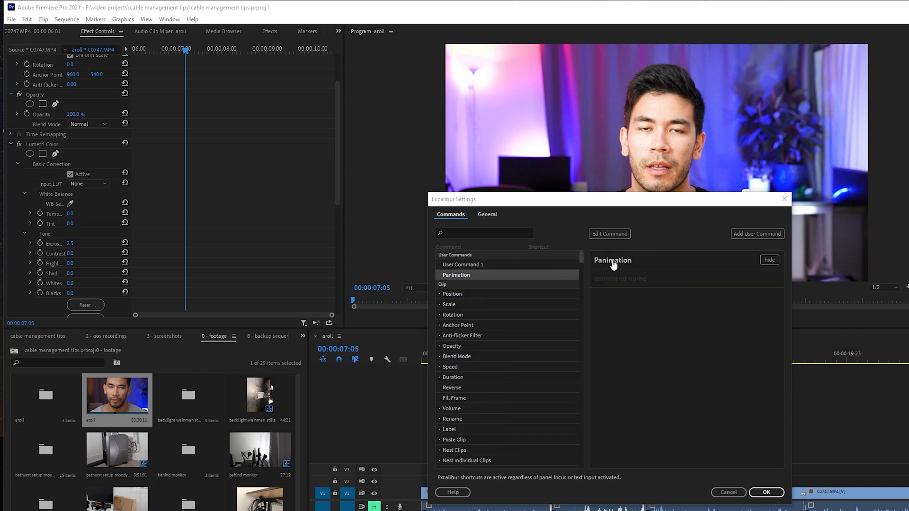
{"action": "type", "text": "scale"}
{"action": "left_click", "coordinate": [649, 302]}
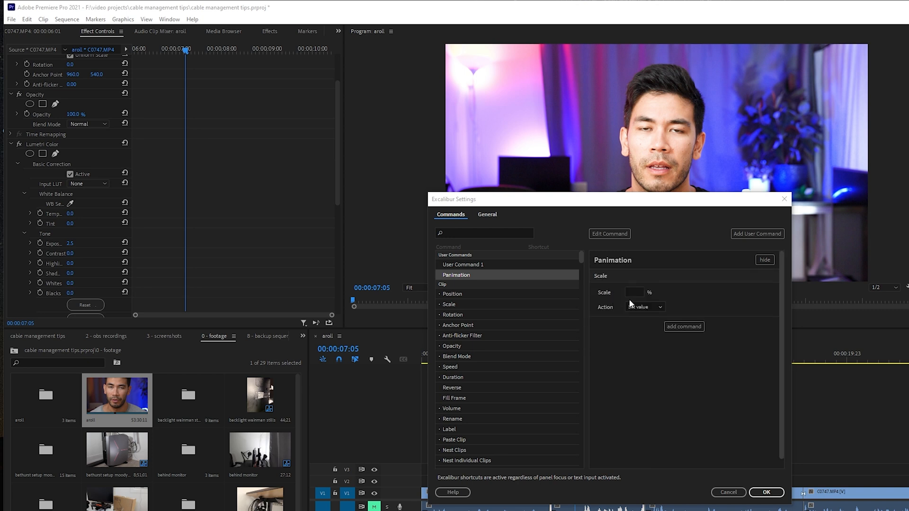
{"action": "key", "text": "Return"}
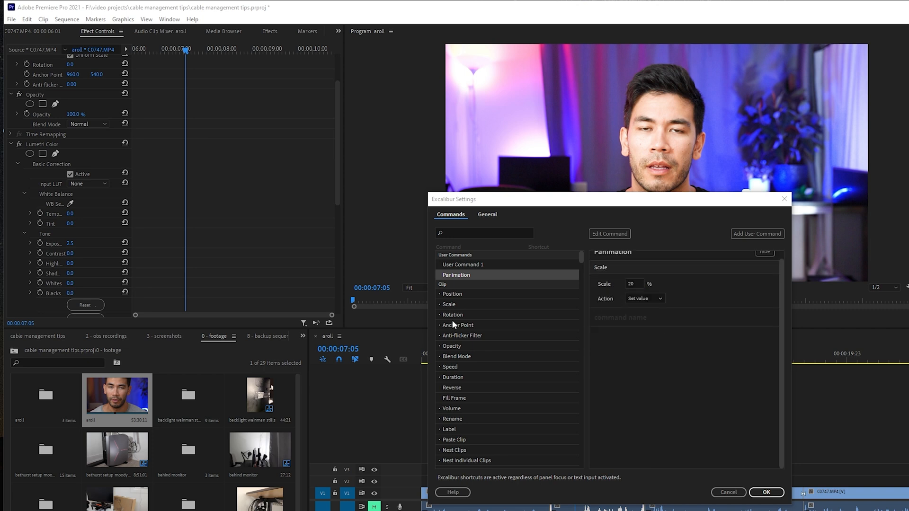
- Add a Position command to Panimation, with its action set to Add to value and the first coordinate set to 20
{"action": "type", "text": "pso"}
{"action": "left_click", "coordinate": [654, 329]}
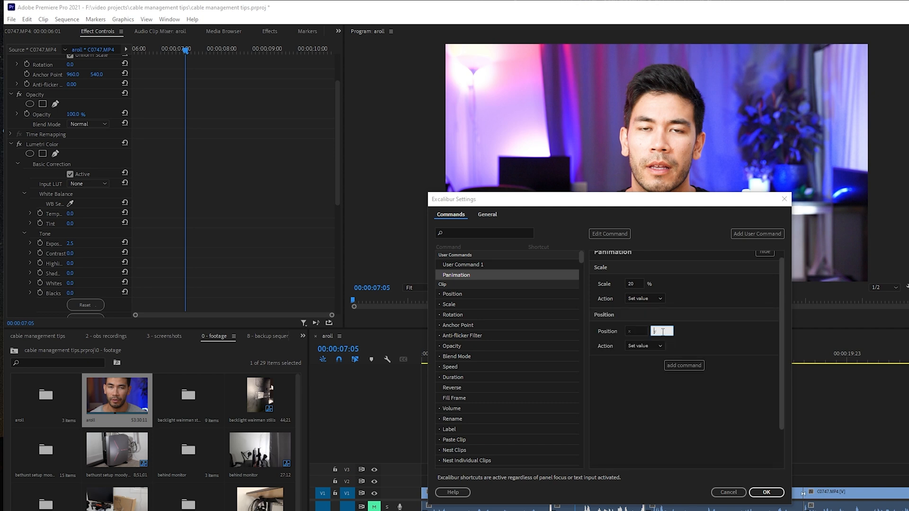
{"action": "left_click", "coordinate": [642, 333]}
{"action": "left_click", "coordinate": [642, 346]}
{"action": "left_click", "coordinate": [640, 364]}
{"action": "left_click", "coordinate": [642, 331]}
{"action": "type", "text": "20"}
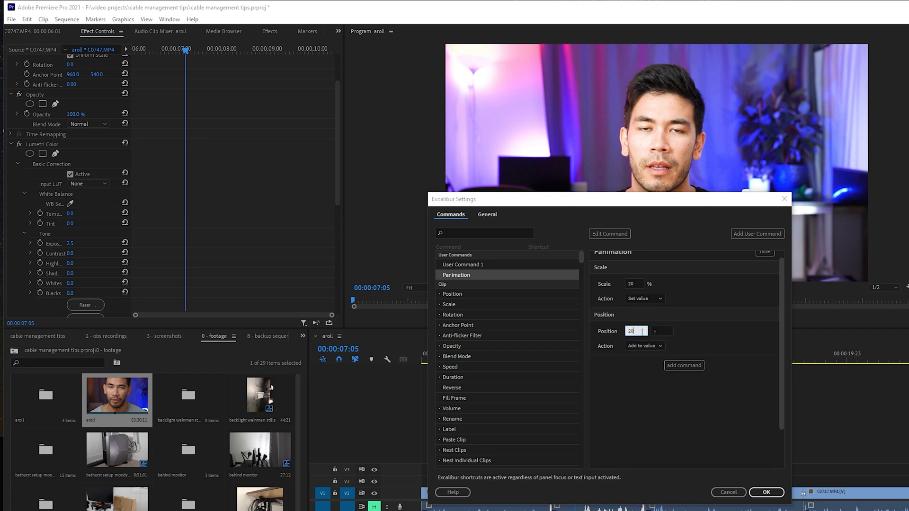
- Search Excalibur for "pani" and run the Panimation user command on the selected C0747.MP4 clip in the aroll sequence
{"action": "left_click", "coordinate": [600, 491]}
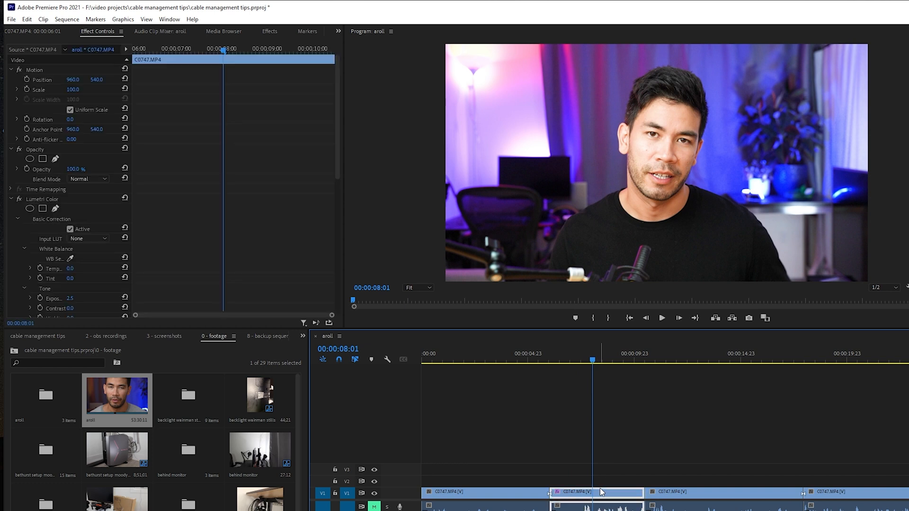
{"action": "key", "text": "ctrl+space"}
{"action": "type", "text": "pani"}
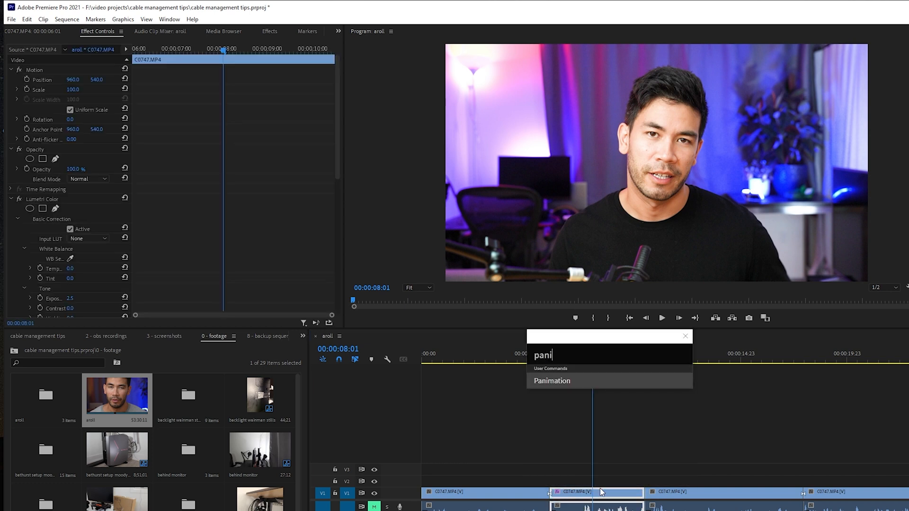
{"action": "key", "text": "Return"}
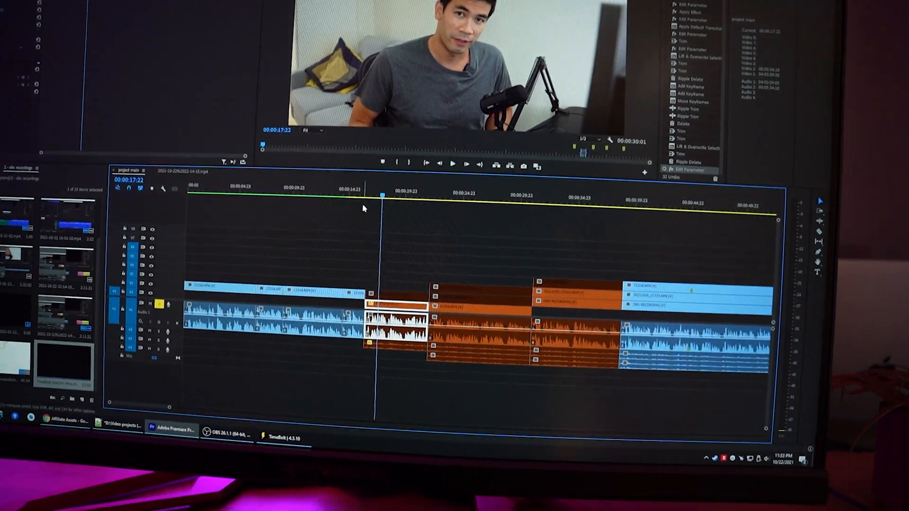
{"action": "mouse_move", "coordinate": [376, 190]}
{"action": "left_mouse_down"}
{"action": "mouse_move", "coordinate": [344, 191]}
{"action": "mouse_move", "coordinate": [438, 211]}
{"action": "mouse_move", "coordinate": [371, 203]}
{"action": "left_mouse_up"}
{"action": "left_click_drag", "start_coordinate": [329, 234], "coordinate": [474, 258]}
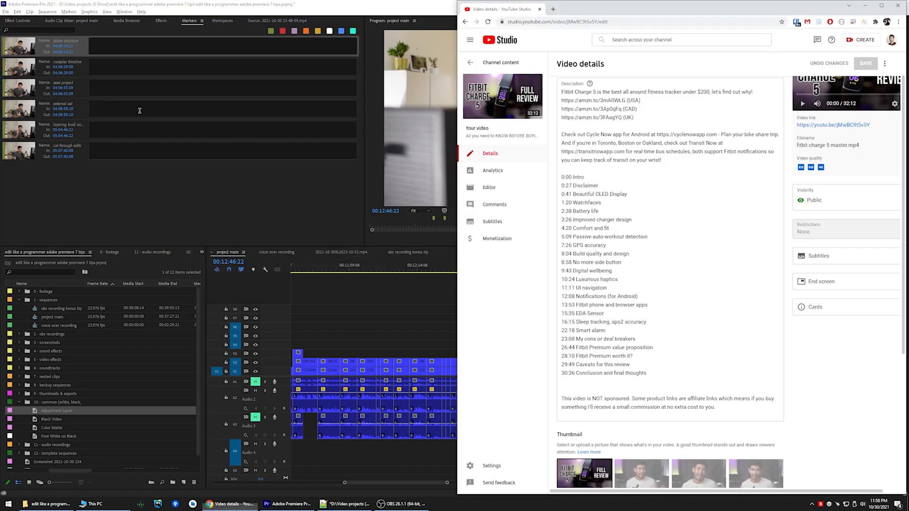
{"action": "left_click", "coordinate": [588, 203]}
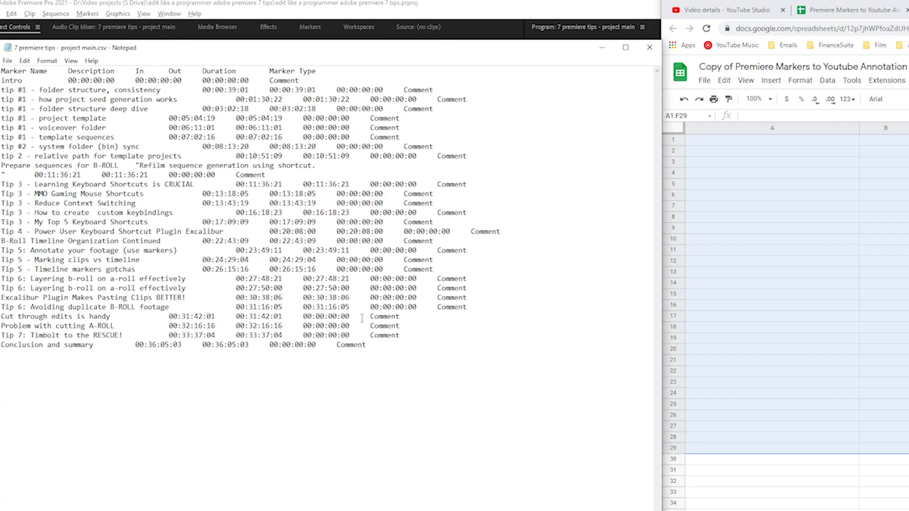
- Copy the whole marker list from the 7 premiere tips CSV file and paste it into cell A1 of the Google Sheets marker converter
{"action": "key", "text": "ctrl+a"}
{"action": "key", "text": "ctrl+c"}
{"action": "left_click", "coordinate": [717, 140]}
{"action": "key", "text": "ctrl+v"}
{"action": "left_click", "coordinate": [776, 510]}
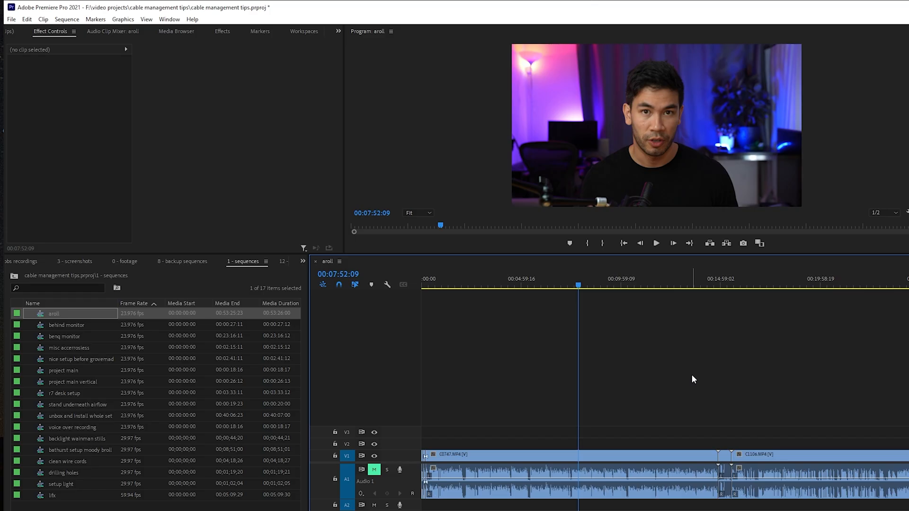
- Open the b-roll sequences from the 1 - sequences bin in the timeline, including behind monitor, benq monitor, clean wire cords and drilling holes
{"action": "left_click", "coordinate": [592, 284]}
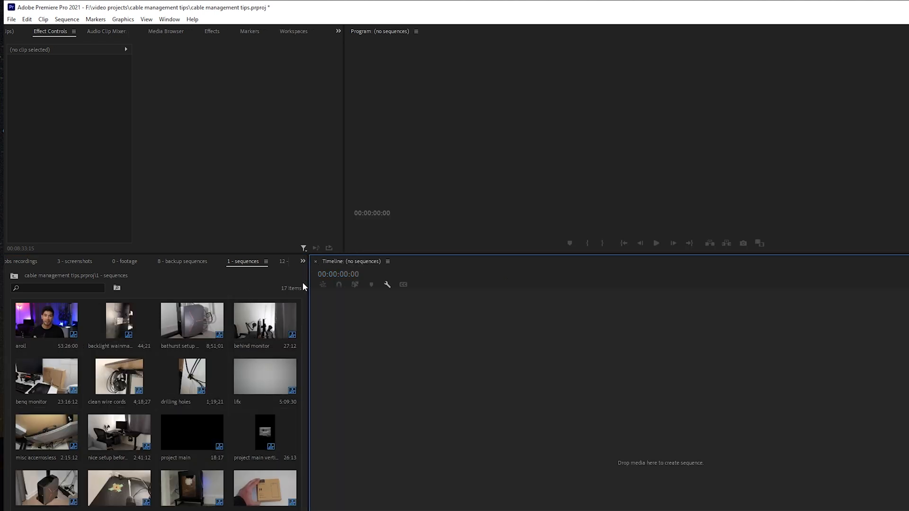
{"action": "double_click", "coordinate": [120, 324]}
{"action": "double_click", "coordinate": [197, 330]}
{"action": "double_click", "coordinate": [264, 321]}
{"action": "double_click", "coordinate": [47, 377]}
{"action": "double_click", "coordinate": [105, 384]}
{"action": "double_click", "coordinate": [192, 377]}
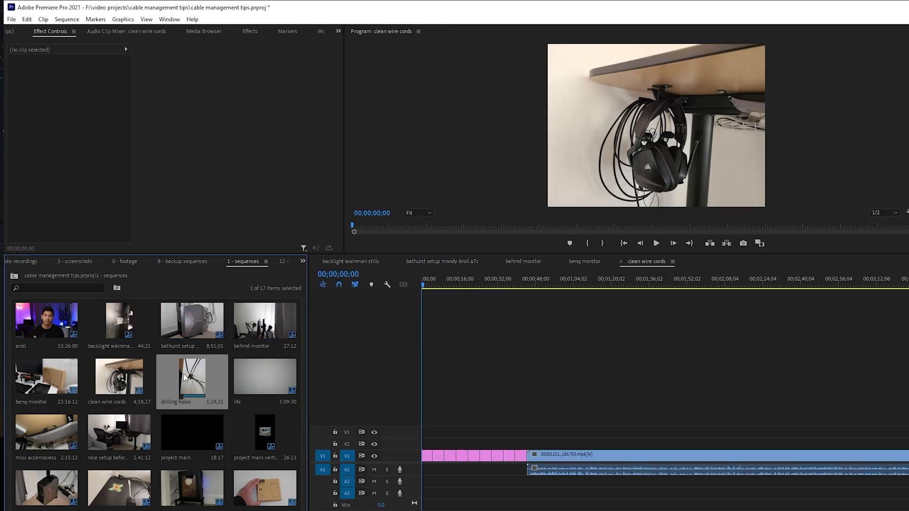
{"action": "double_click", "coordinate": [119, 432]}
{"action": "double_click", "coordinate": [46, 488]}
- Look through the drilling holes, misc accerrosiess and nice setup before grovemade stand sequences
{"action": "left_click", "coordinate": [425, 263]}
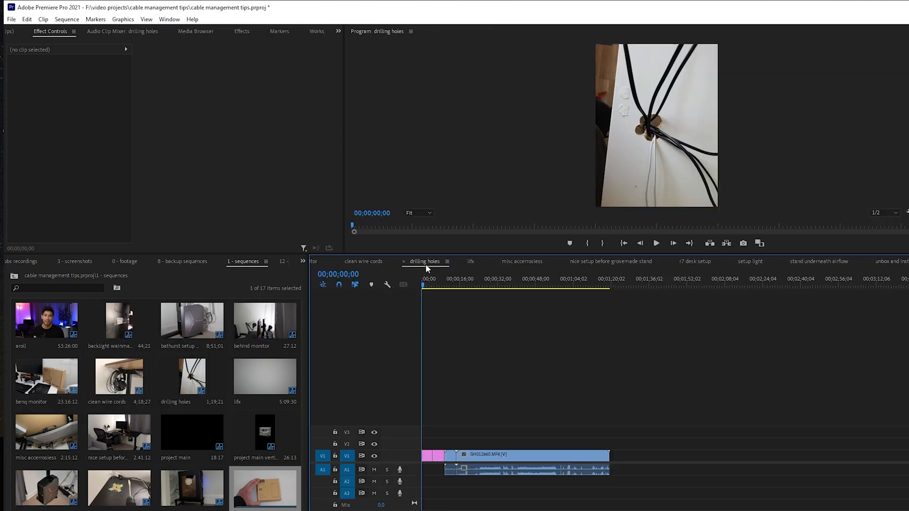
{"action": "left_click", "coordinate": [521, 263]}
{"action": "left_click", "coordinate": [623, 263]}
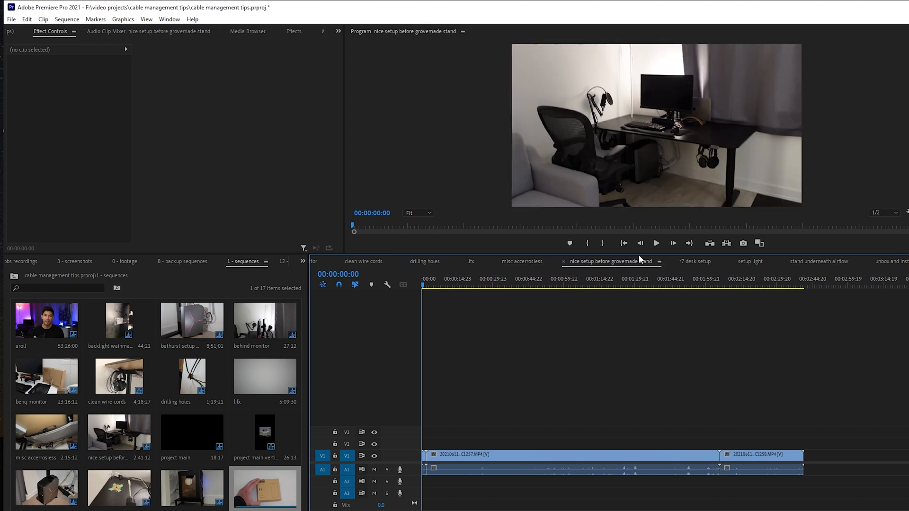
{"action": "key", "text": "minus"}
{"action": "key", "text": "minus"}
{"action": "key", "text": "minus"}
- Switch to the lifx sequence and scrub through its opening clips to review the footage
{"action": "left_click", "coordinate": [471, 263]}
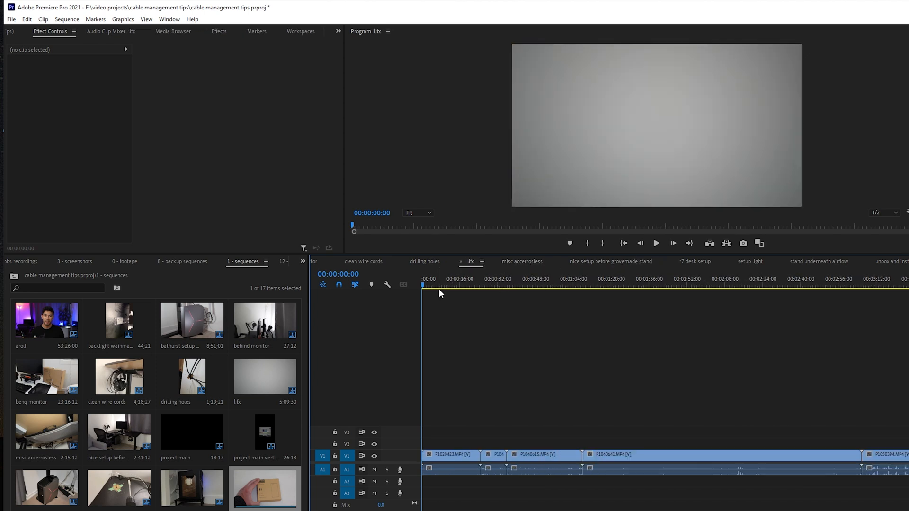
{"action": "left_click_drag", "start_coordinate": [447, 285], "coordinate": [427, 352]}
{"action": "key", "text": "minus"}
{"action": "key", "text": "minus"}
{"action": "key", "text": "minus"}
{"action": "key", "text": "equal"}
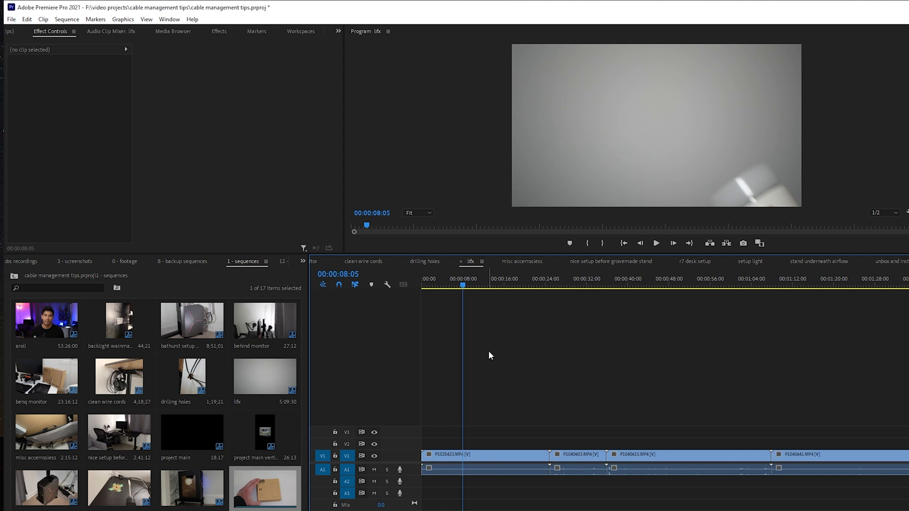
{"action": "left_click", "coordinate": [444, 283]}
{"action": "left_click_drag", "start_coordinate": [444, 283], "coordinate": [489, 290]}
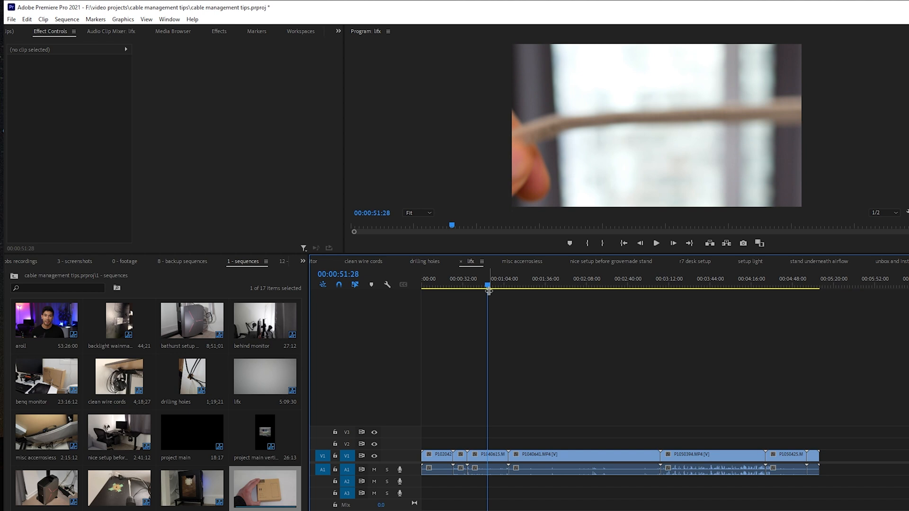
{"action": "left_click_drag", "start_coordinate": [489, 290], "coordinate": [478, 293]}
{"action": "key", "text": "ctrl+a"}
{"action": "key", "text": "alt"}
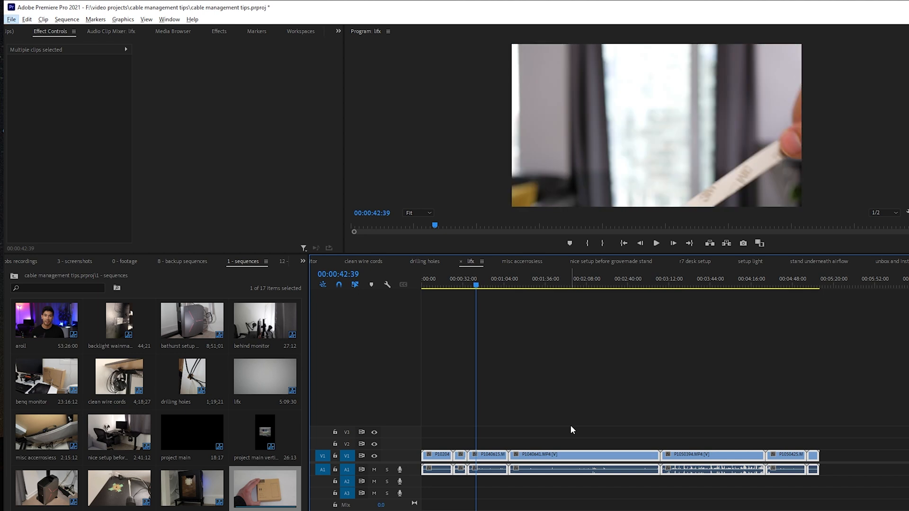
{"action": "left_click", "coordinate": [570, 426]}
- Add a marker to the P1020423.MP4 clip in the lifx sequence at 00:00:10:40 and name it lifx
{"action": "left_click_drag", "start_coordinate": [477, 285], "coordinate": [436, 304]}
{"action": "left_click", "coordinate": [444, 464]}
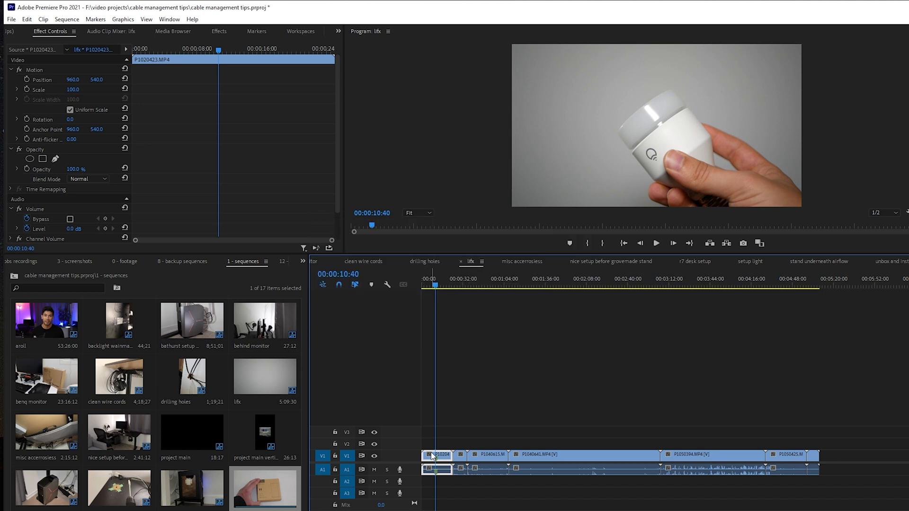
{"action": "key", "text": "ctrl+q"}
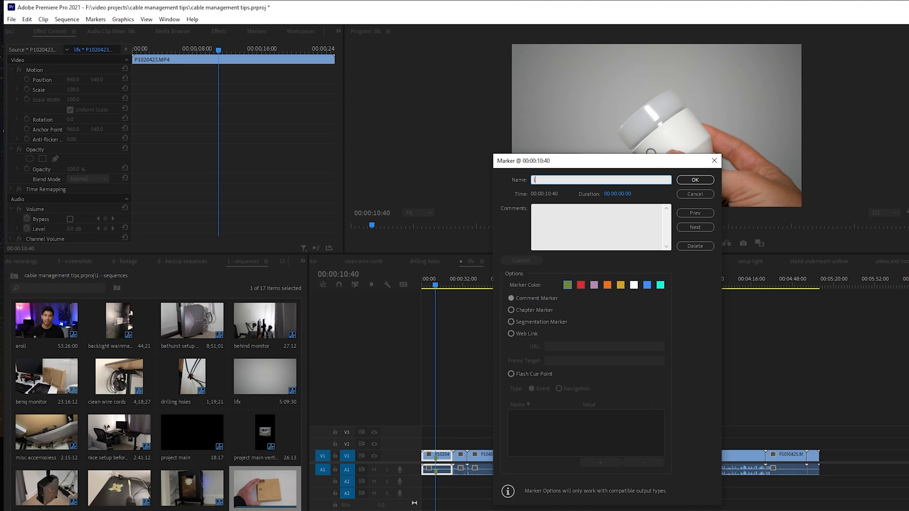
{"action": "type", "text": "ifx"}
{"action": "key", "text": "Return"}
- Select the P1040603.MP4 clip and add a clip marker to it at 00:00:29:47
{"action": "mouse_move", "coordinate": [435, 286]}
{"action": "left_mouse_down"}
{"action": "mouse_move", "coordinate": [472, 294]}
{"action": "mouse_move", "coordinate": [461, 294]}
{"action": "left_mouse_up"}
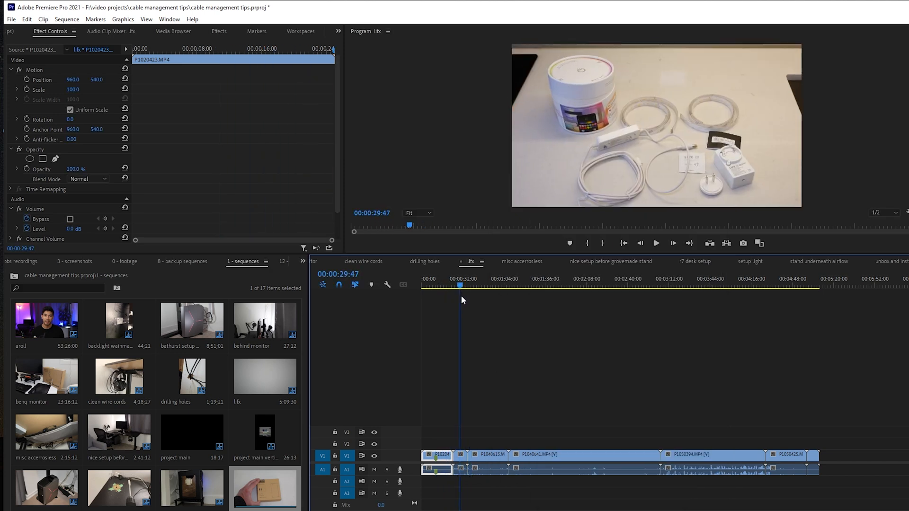
{"action": "key", "text": "equal"}
{"action": "key", "text": "equal"}
{"action": "key", "text": "equal"}
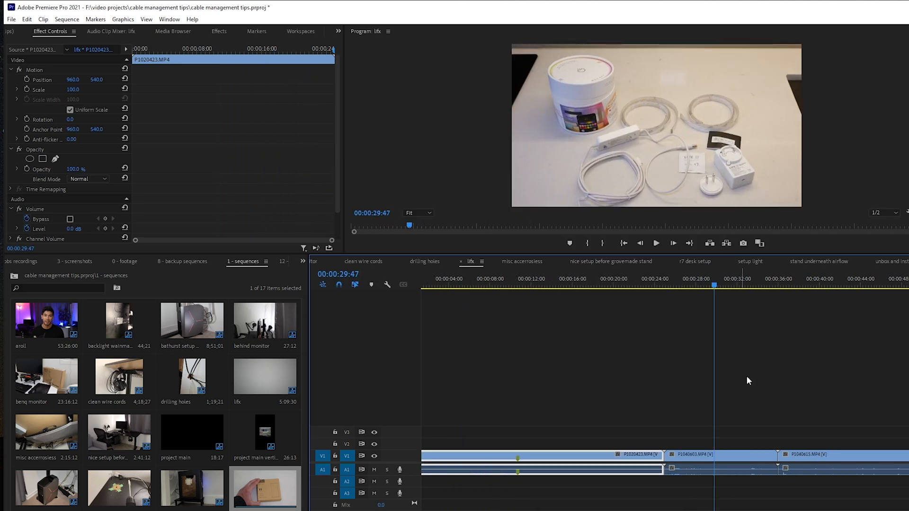
{"action": "left_click", "coordinate": [736, 460]}
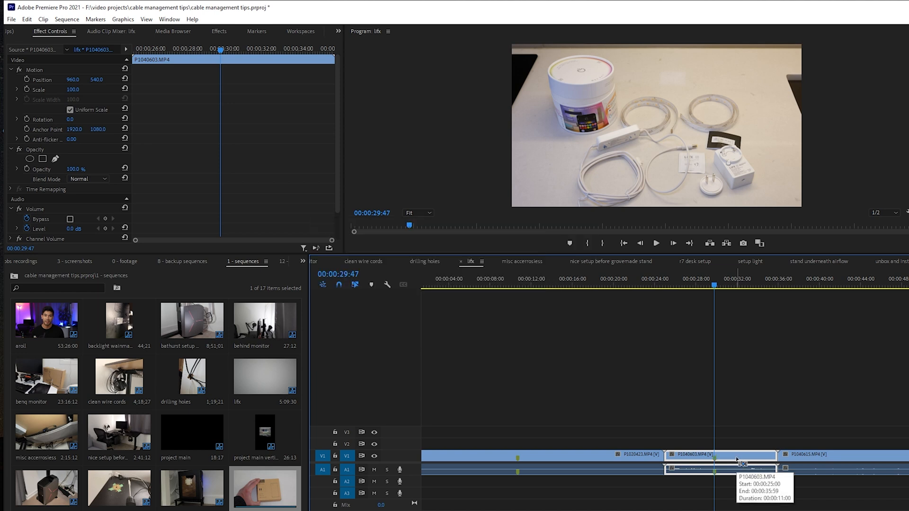
{"action": "key", "text": "ctrl+q"}
- Review the two marked clips and scrub through the lifx sequence up to the P1050425.MP4 clip
{"action": "left_click", "coordinate": [513, 467]}
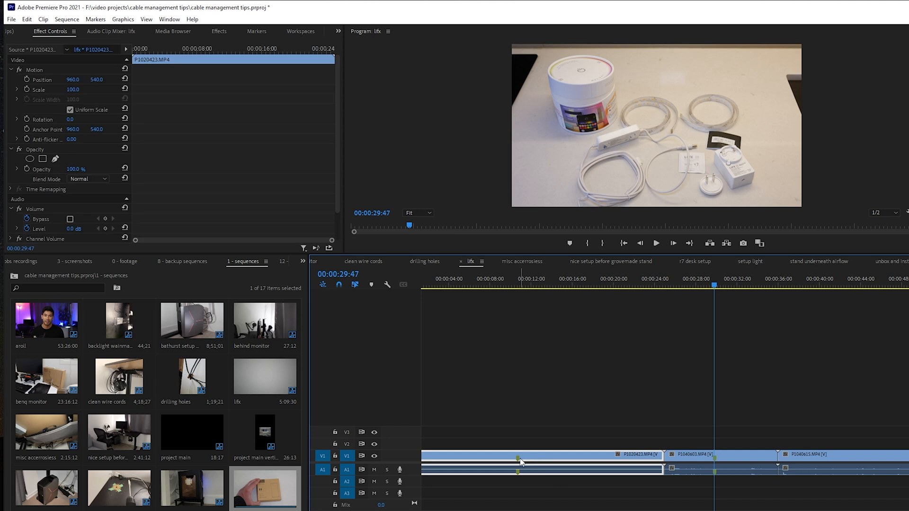
{"action": "left_click", "coordinate": [731, 461]}
{"action": "key", "text": "backslash"}
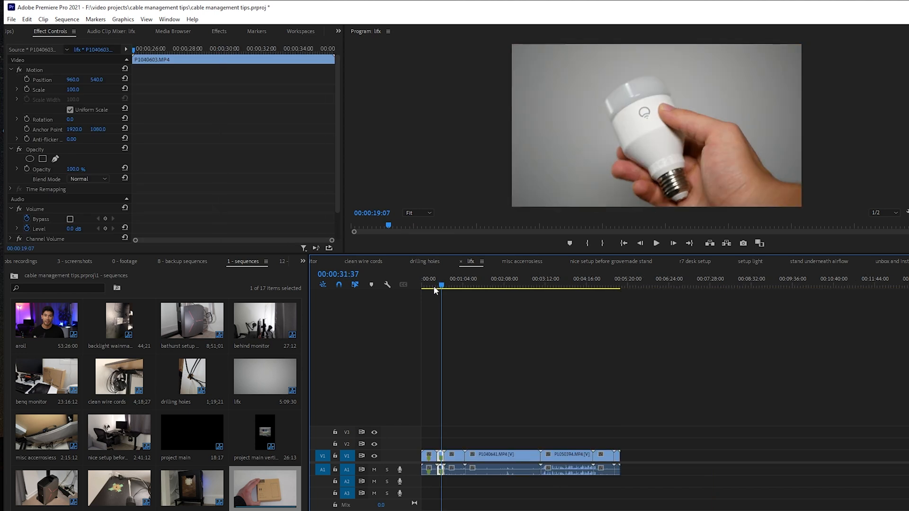
{"action": "left_click", "coordinate": [420, 286]}
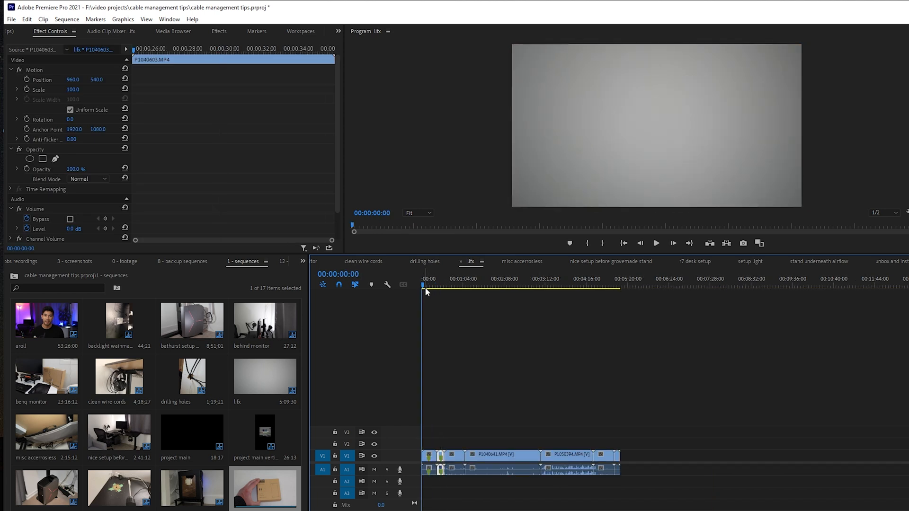
{"action": "key", "text": "equal"}
{"action": "key", "text": "equal"}
{"action": "key", "text": "equal"}
{"action": "key", "text": "minus"}
{"action": "key", "text": "minus"}
{"action": "key", "text": "minus"}
{"action": "key", "text": "equal"}
{"action": "left_click", "coordinate": [438, 283]}
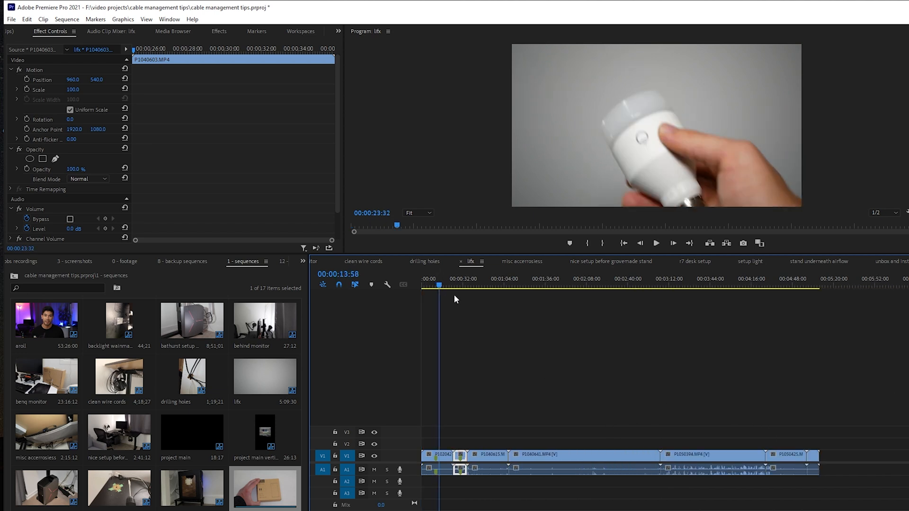
{"action": "left_click_drag", "start_coordinate": [454, 296], "coordinate": [794, 373]}
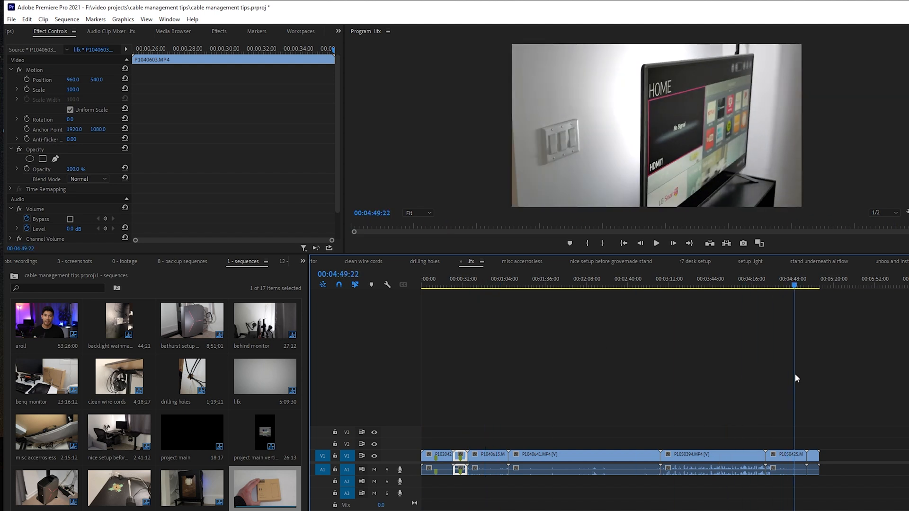
{"action": "left_click", "coordinate": [800, 460]}
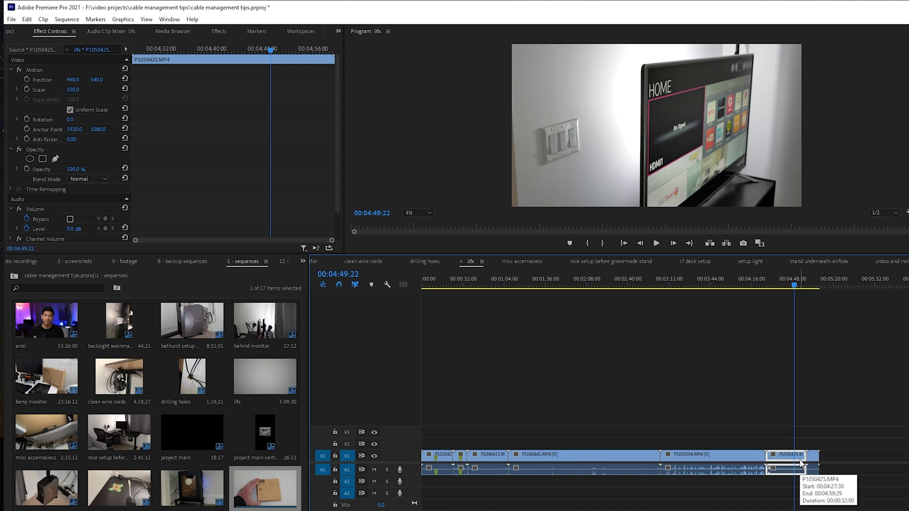
{"action": "left_click", "coordinate": [713, 392]}
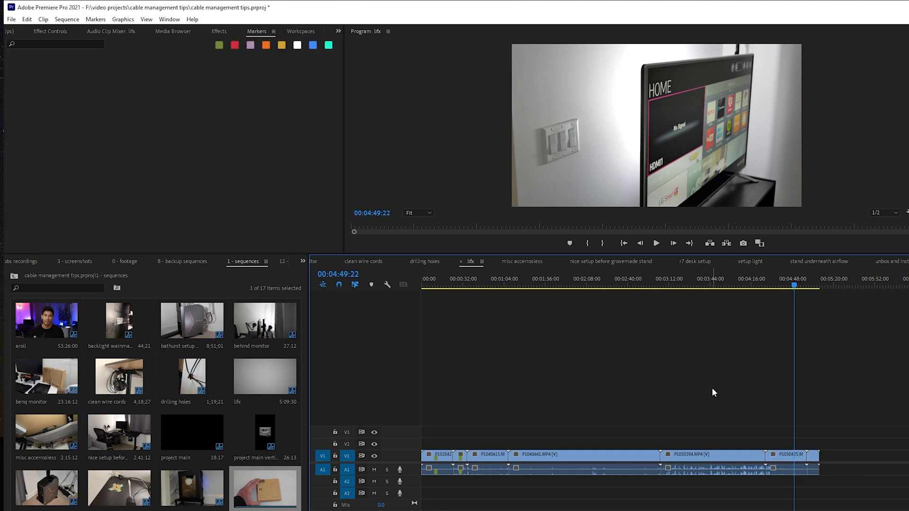
- Find markers containing "bulb" in the lifx timeline, and scrub on from the match to 00:04:14:04
{"action": "key", "text": "ctrl+f"}
{"action": "type", "text": "bulb"}
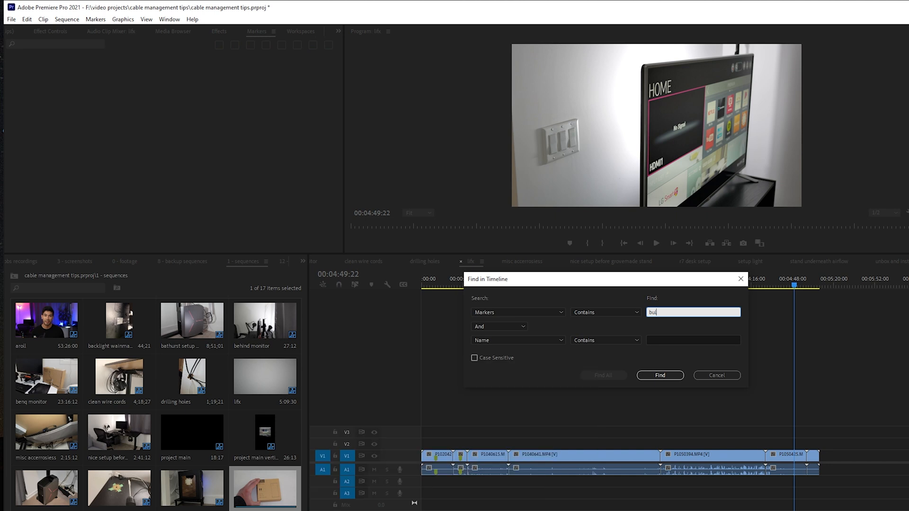
{"action": "left_click", "coordinate": [518, 314]}
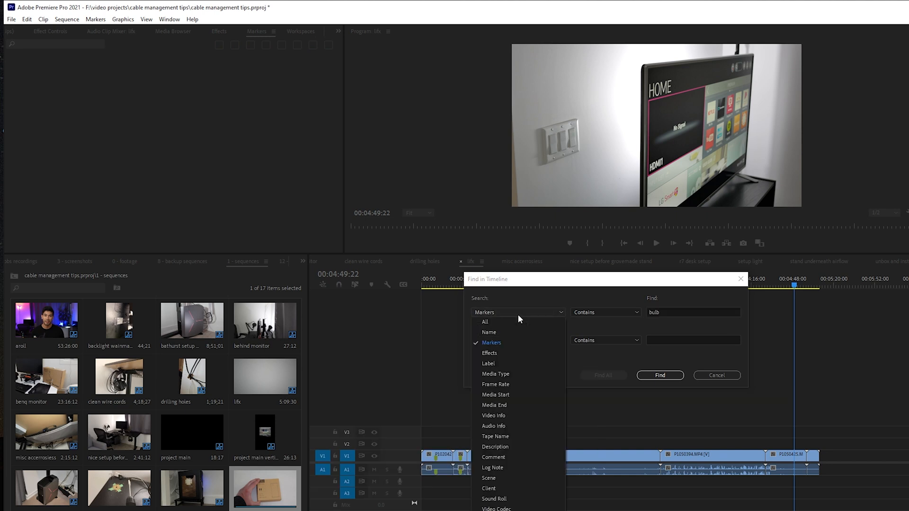
{"action": "left_click", "coordinate": [490, 342]}
{"action": "left_click", "coordinate": [667, 376]}
{"action": "left_click_drag", "start_coordinate": [434, 285], "coordinate": [749, 310]}
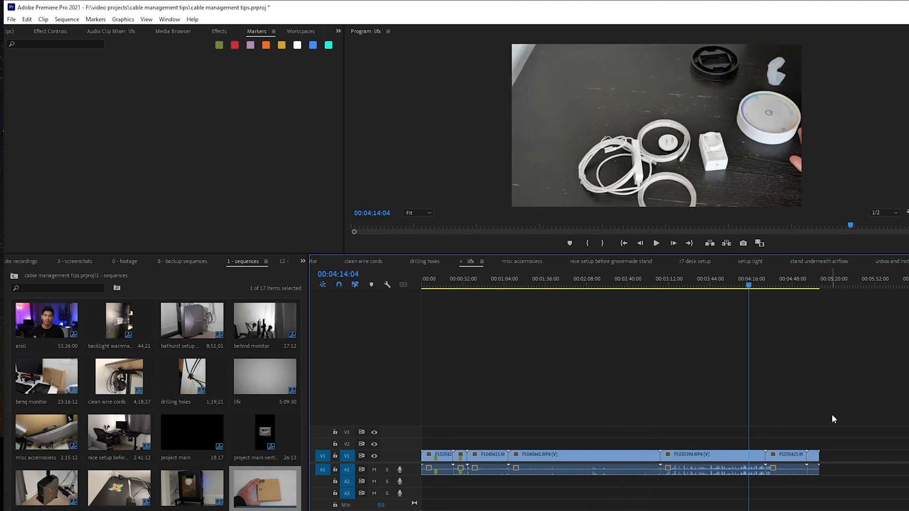
- Find markers containing "bulb" in the lifx timeline again and scrub back from the match to 00:00:26:06
{"action": "key", "text": "ctrl+f"}
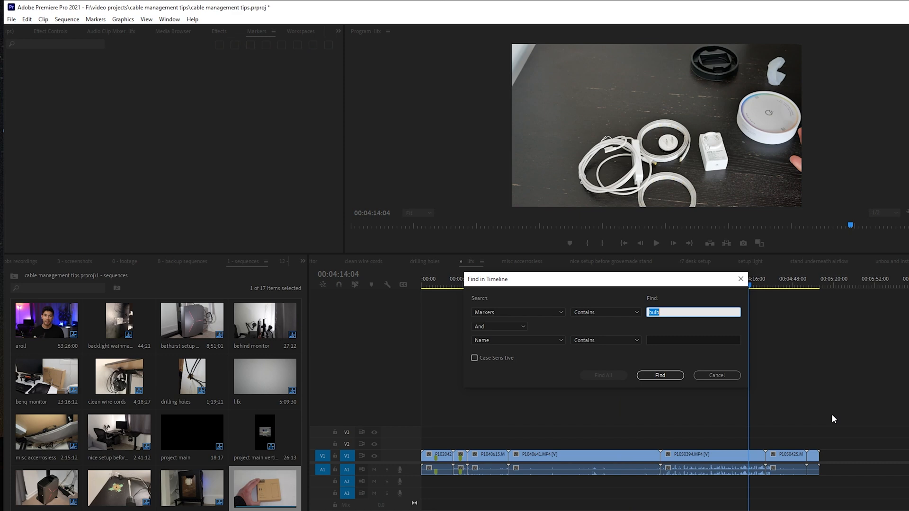
{"action": "key", "text": "Return"}
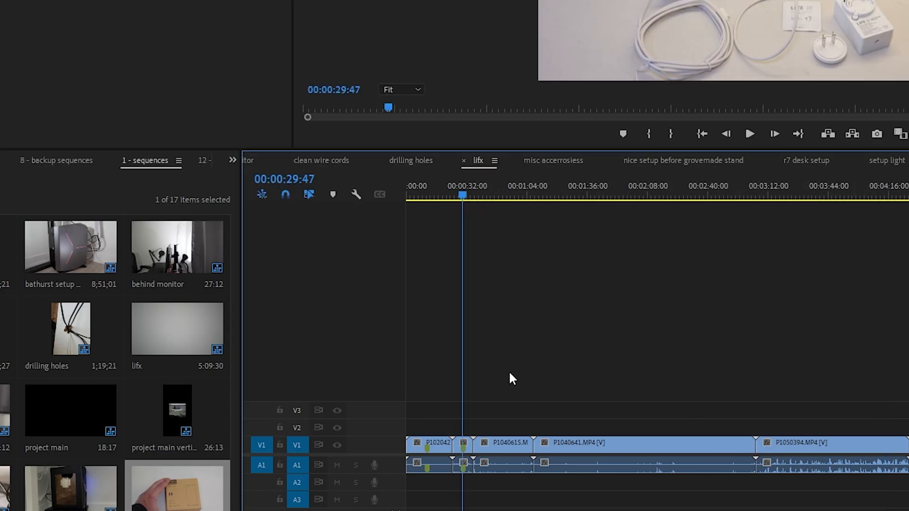
{"action": "left_click_drag", "start_coordinate": [463, 194], "coordinate": [455, 194]}
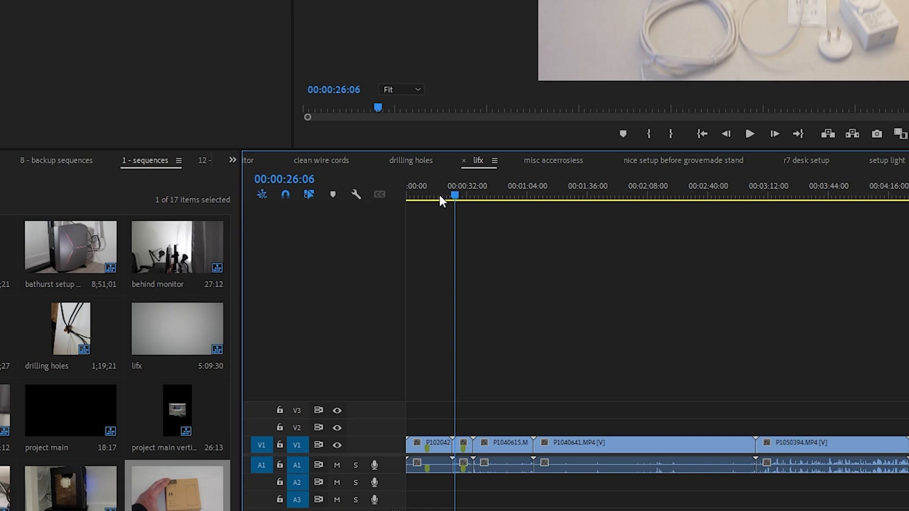
- Open the bathurst setup moody broll a7c sequence and add a clip marker named mini cabinet to a clip shortly after 00;05;07;15
{"action": "left_click", "coordinate": [322, 161]}
{"action": "left_click_drag", "start_coordinate": [438, 194], "coordinate": [526, 220]}
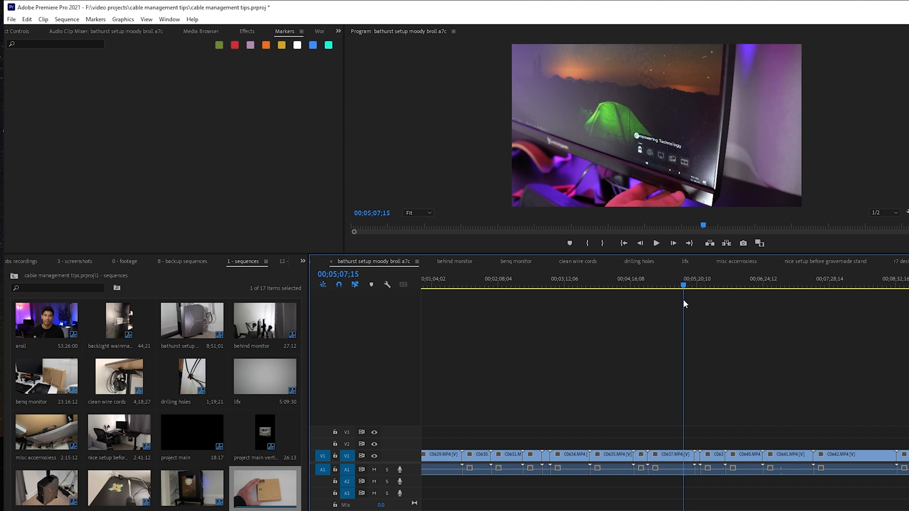
{"action": "left_click_drag", "start_coordinate": [682, 299], "coordinate": [712, 325]}
{"action": "key", "text": "equal"}
{"action": "key", "text": "equal"}
{"action": "key", "text": "equal"}
{"action": "left_click", "coordinate": [731, 455]}
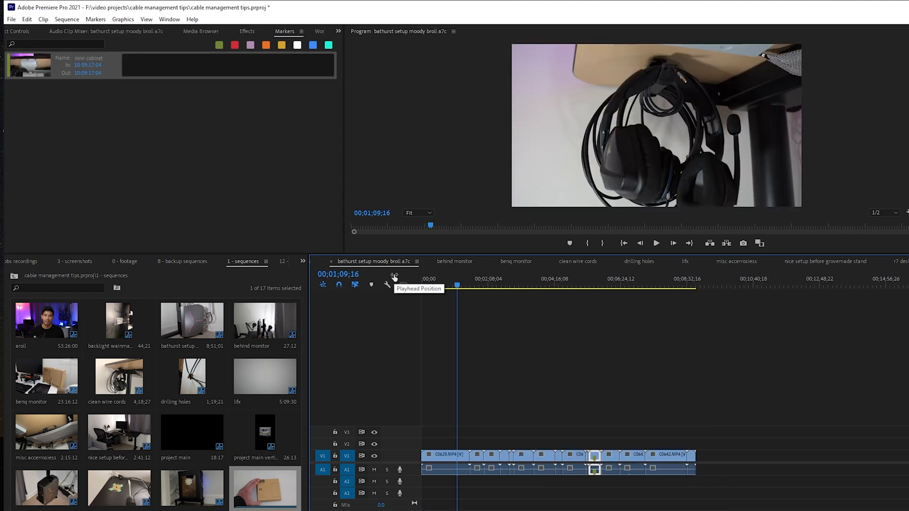
- Search the timeline for "mini" and undo the sequence marker placed at 00;01;08;19
{"action": "left_click_drag", "start_coordinate": [457, 287], "coordinate": [484, 316]}
{"action": "key", "text": "ctrl+f"}
{"action": "type", "text": "mini"}
{"action": "key", "text": "Return"}
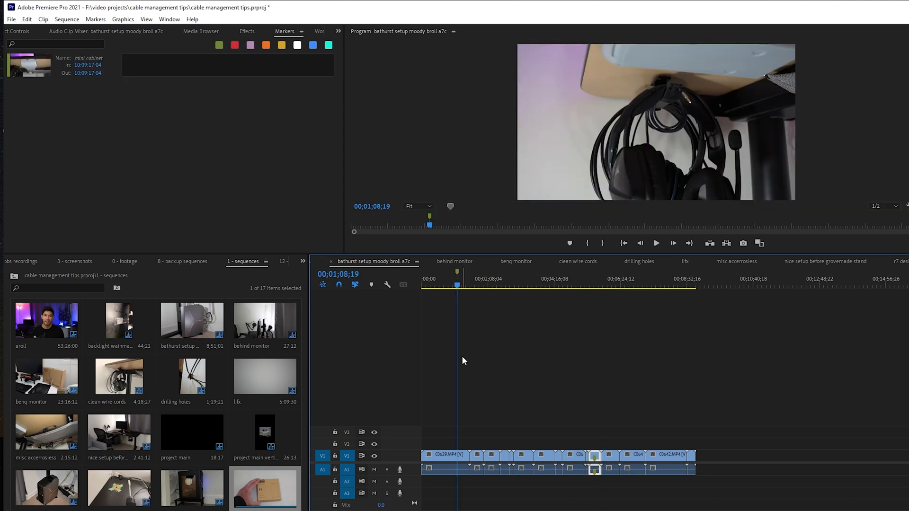
{"action": "key", "text": "ctrl+z"}
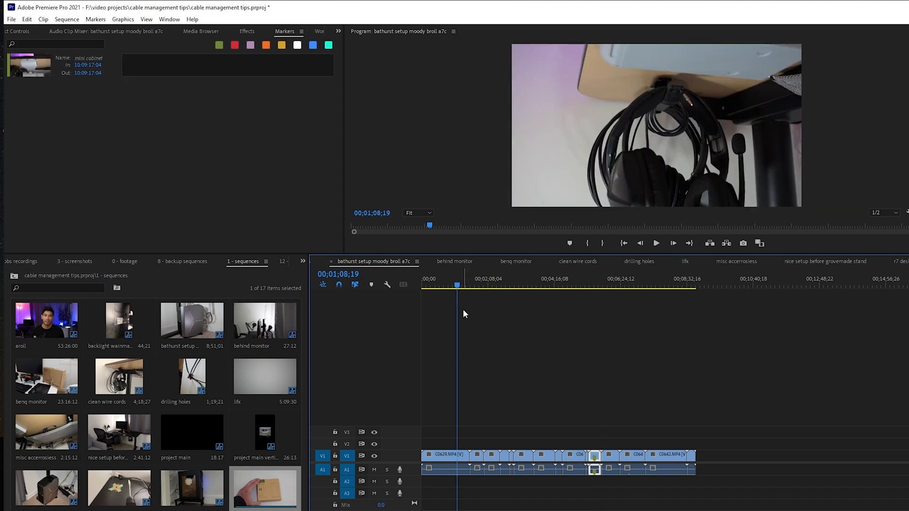
- Try placing a clip marker on the C0629.MP4 clip and clear the clip selection
{"action": "left_click", "coordinate": [448, 459]}
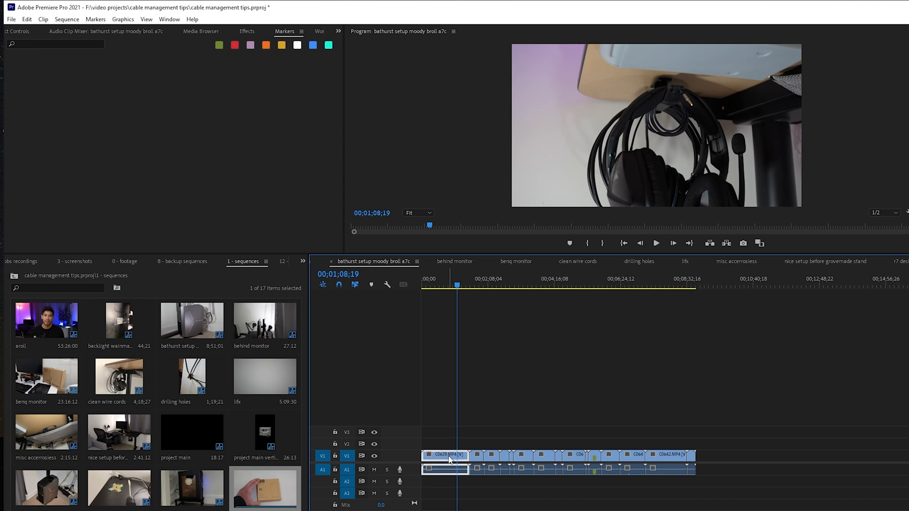
{"action": "left_click", "coordinate": [483, 307]}
{"action": "key", "text": "m"}
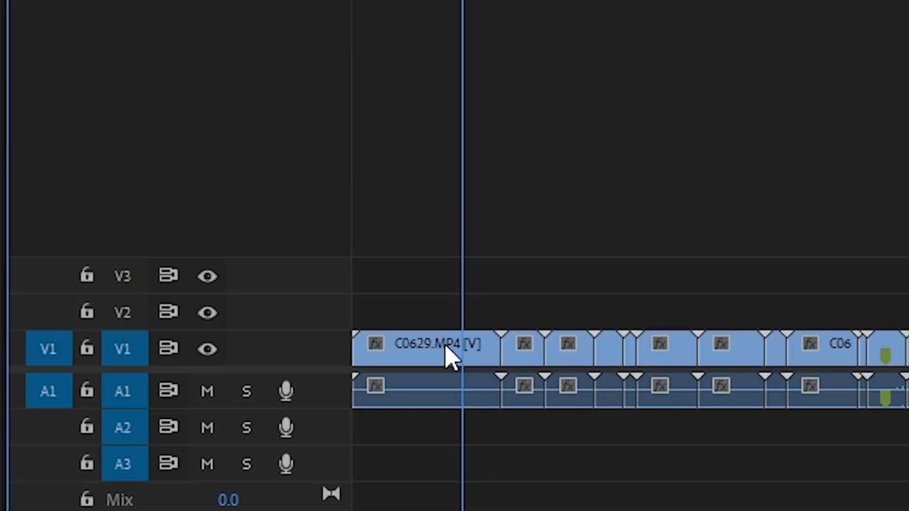
{"action": "left_click", "coordinate": [450, 357]}
{"action": "key", "text": "m"}
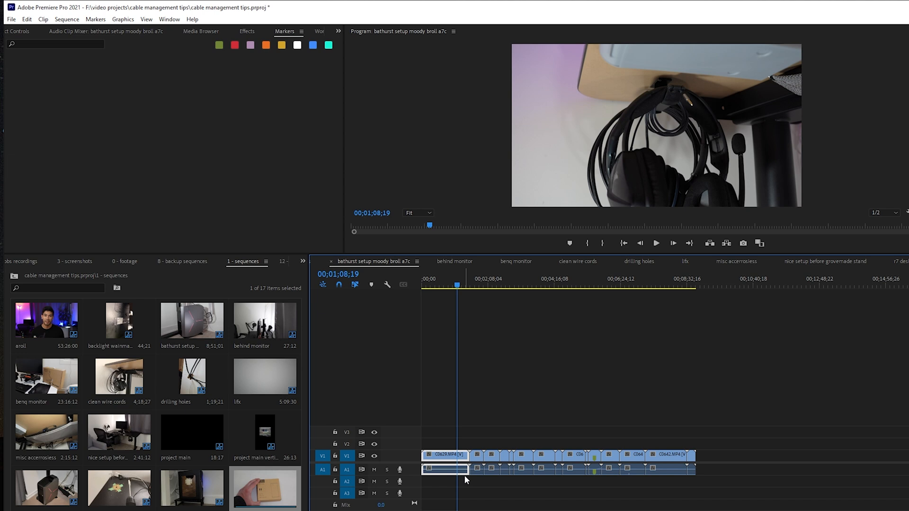
{"action": "left_click", "coordinate": [479, 318]}
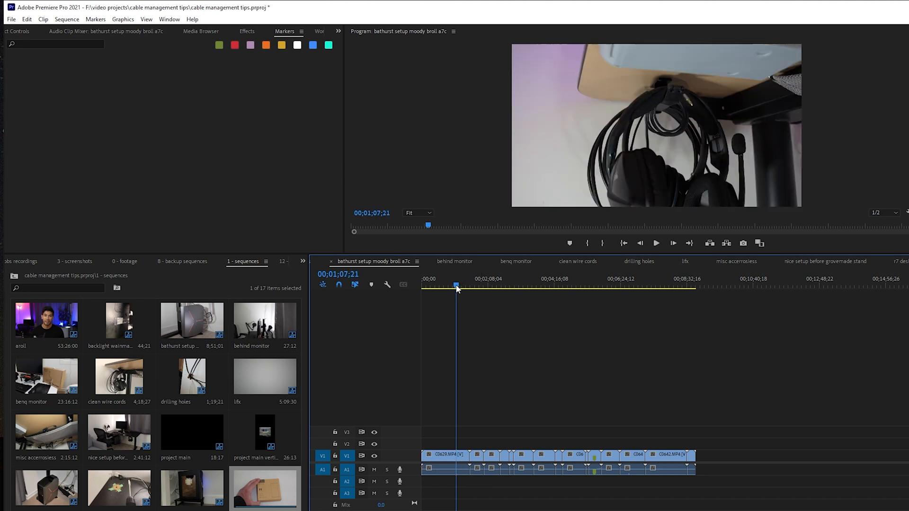
- Add unnamed timeline markers at 00;01;02;07 and 00;02;46;15 with no clip selected
{"action": "left_click", "coordinate": [454, 285]}
{"action": "key", "text": "m"}
{"action": "left_click", "coordinate": [507, 285]}
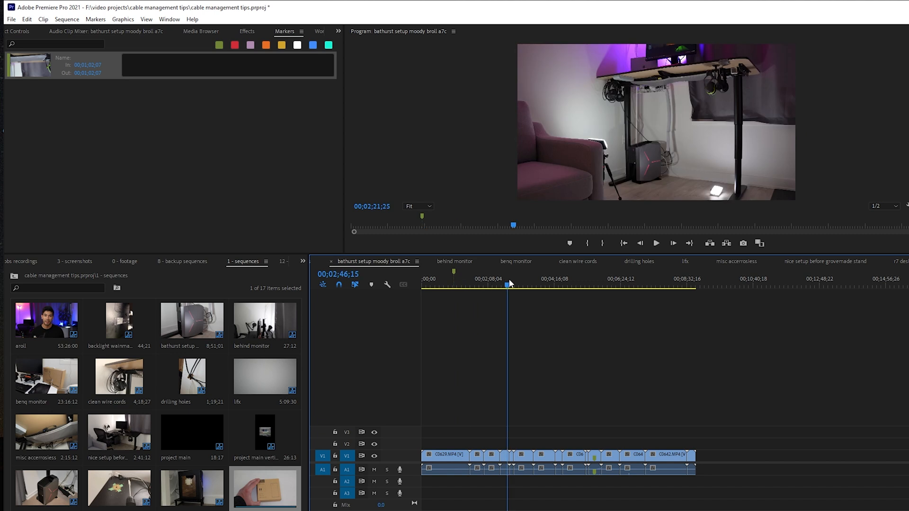
{"action": "key", "text": "m"}
{"action": "left_click", "coordinate": [542, 286]}
- Add a timeline marker at 00;05;03;25 and name it monitor
{"action": "left_click", "coordinate": [578, 285]}
{"action": "key", "text": "m"}
{"action": "key", "text": "m"}
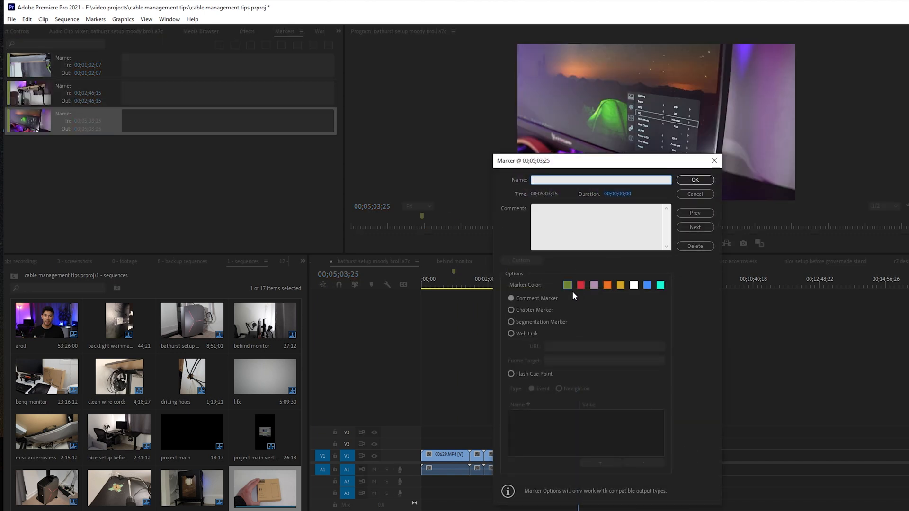
{"action": "type", "text": "monitor"}
{"action": "key", "text": "Return"}
- Move all clips together to a later time so that C0629.MP4 starts at 00;07;12;29, and scrub past the timeline markers
{"action": "left_click_drag", "start_coordinate": [759, 509], "coordinate": [438, 373]}
{"action": "left_click_drag", "start_coordinate": [453, 454], "coordinate": [676, 456]}
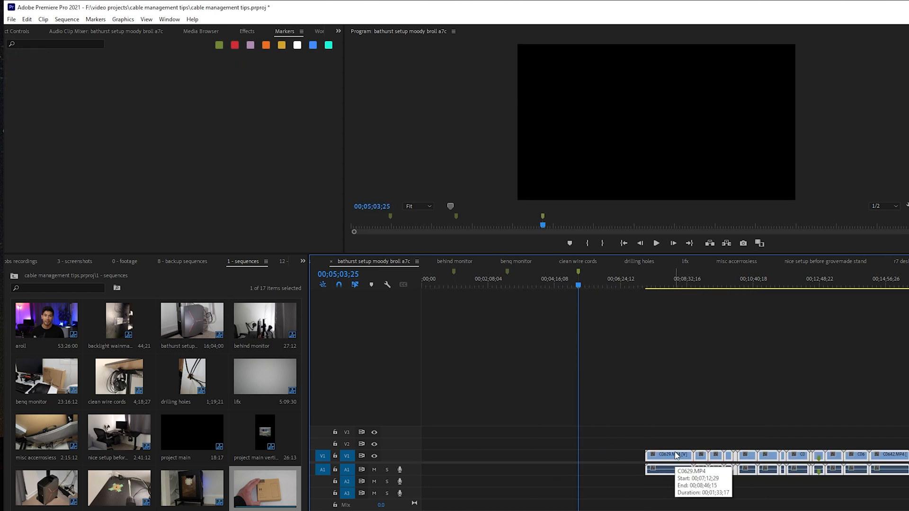
{"action": "left_click", "coordinate": [580, 284]}
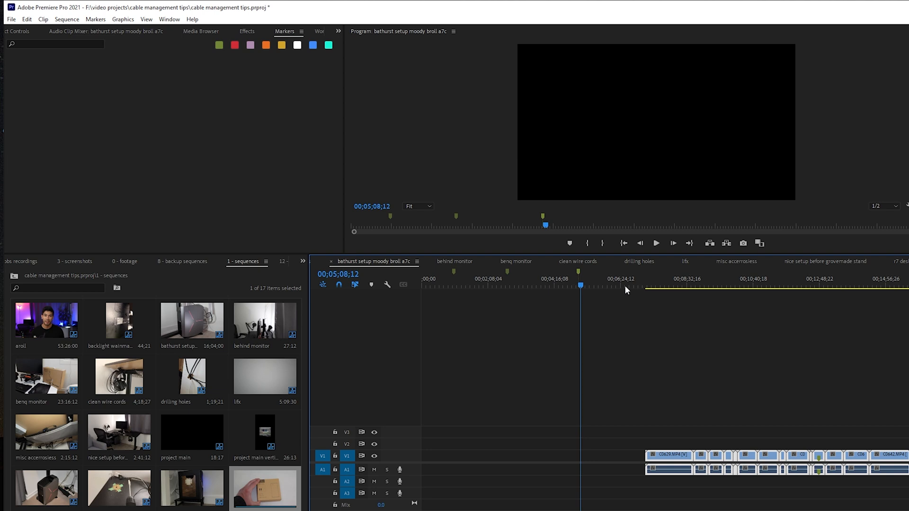
{"action": "left_click", "coordinate": [825, 284]}
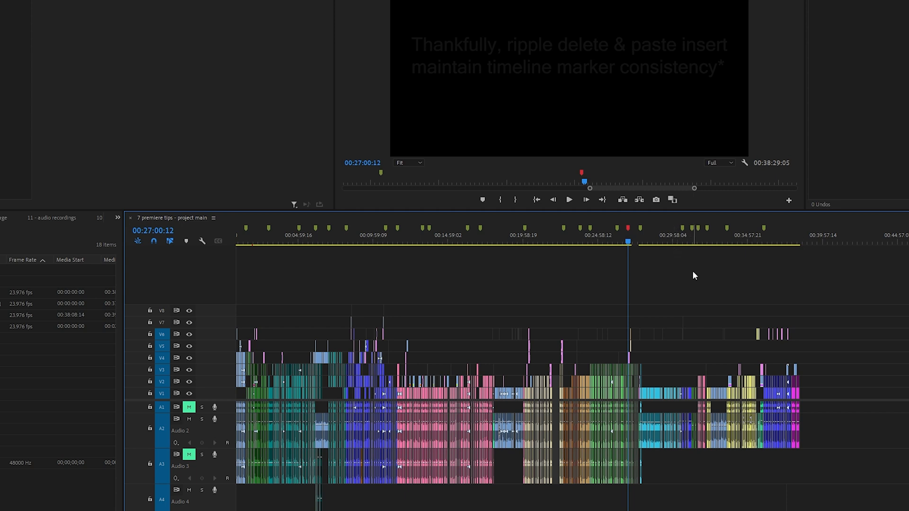
- In the 7 premiere tips - project main sequence, go to 00:30:38:17 and select the V1 clip under the playhead
{"action": "left_click", "coordinate": [684, 243]}
{"action": "key", "text": "="}
{"action": "key", "text": "="}
{"action": "key", "text": "="}
{"action": "key", "text": "="}
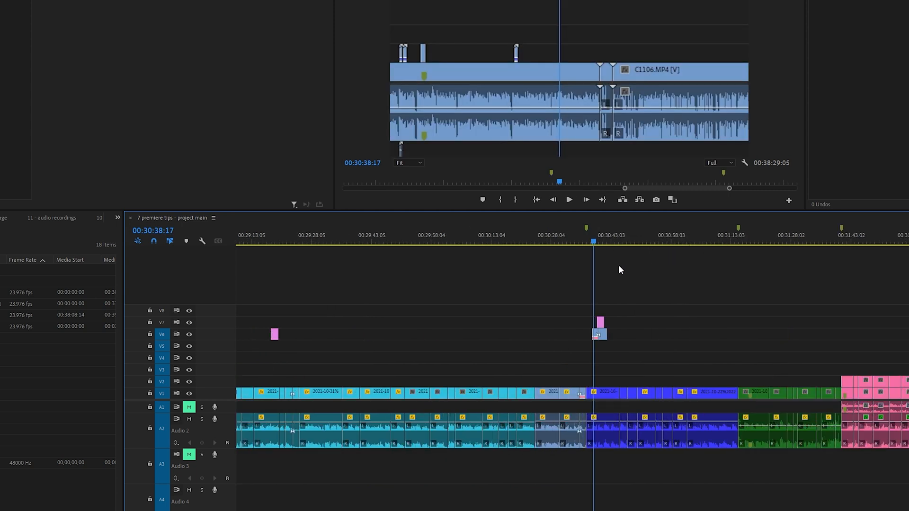
{"action": "key", "text": "d"}
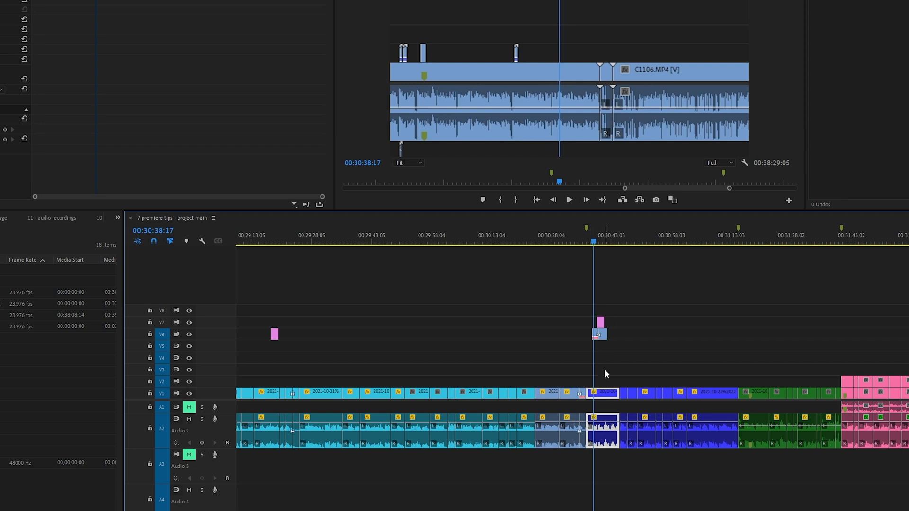
{"action": "key", "text": "minus"}
{"action": "key", "text": "minus"}
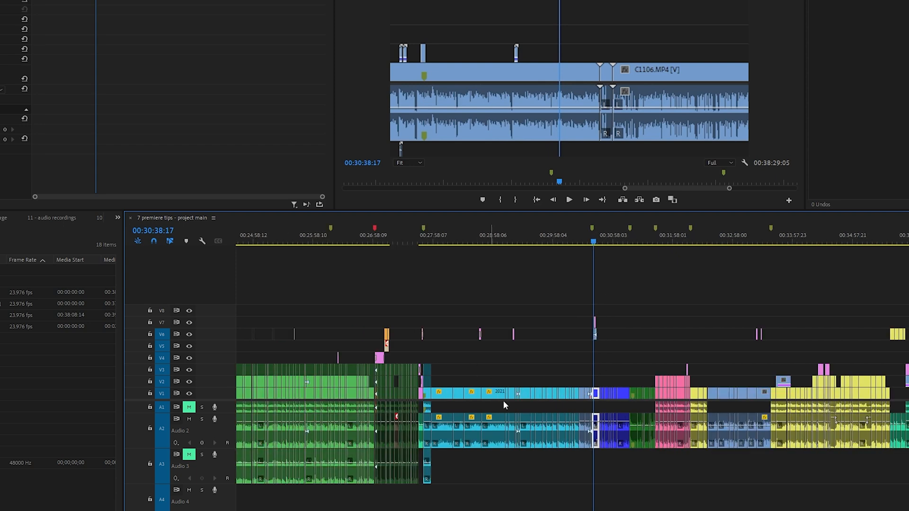
- Paste-insert a copy of a cyan screen-recording clip at 00:30:36:21, where the blue section begins
{"action": "left_click", "coordinate": [497, 428]}
{"action": "left_click", "coordinate": [33, 22]}
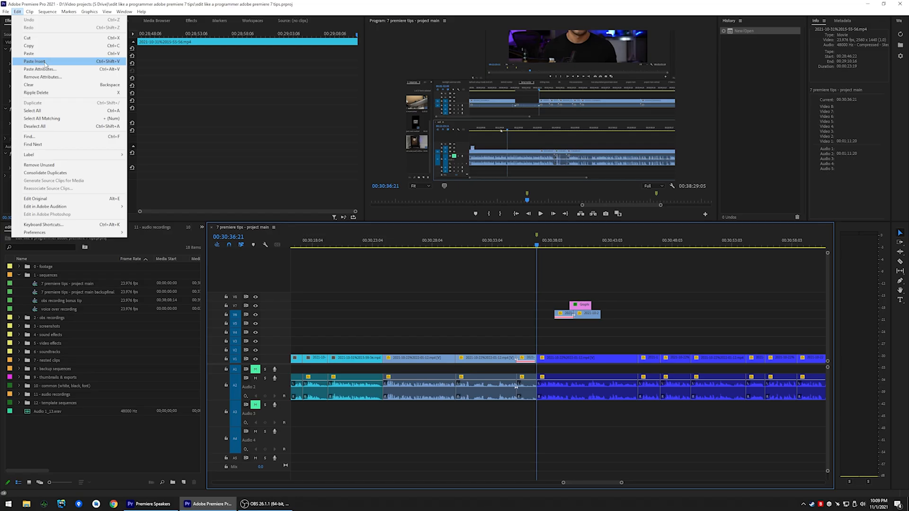
{"action": "left_click", "coordinate": [45, 62]}
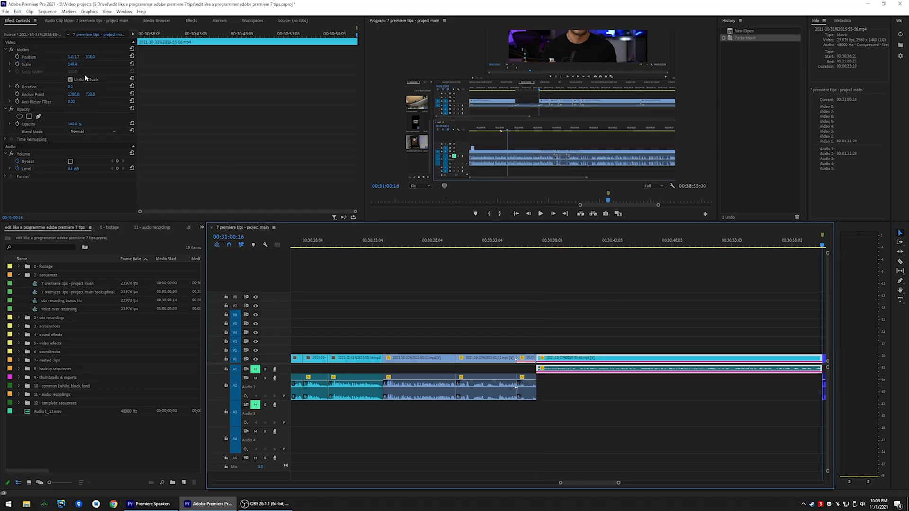
- Ripple delete the inserted clip between 00:30:36:21 and 00:31:00:16
{"action": "key", "text": "minus"}
{"action": "key", "text": "minus"}
{"action": "key", "text": "minus"}
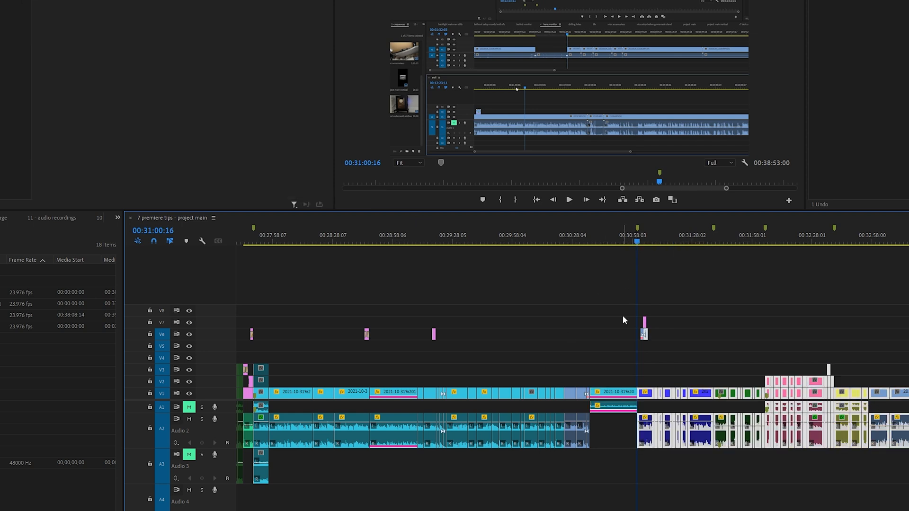
{"action": "left_click", "coordinate": [612, 399]}
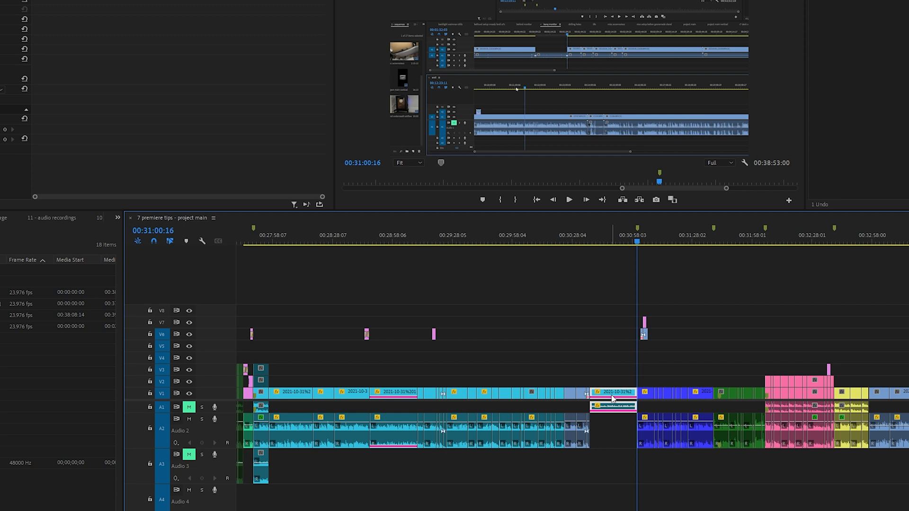
{"action": "key", "text": "shift+Delete"}
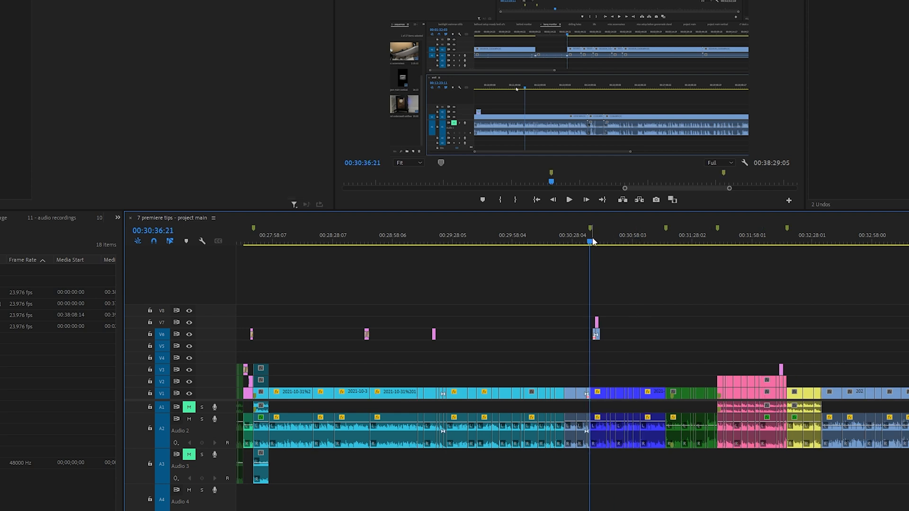
- Select all clips from 00:30:36:21 onward with Track Select Forward and shift them to a later time
{"action": "key", "text": "a"}
{"action": "left_click", "coordinate": [595, 397]}
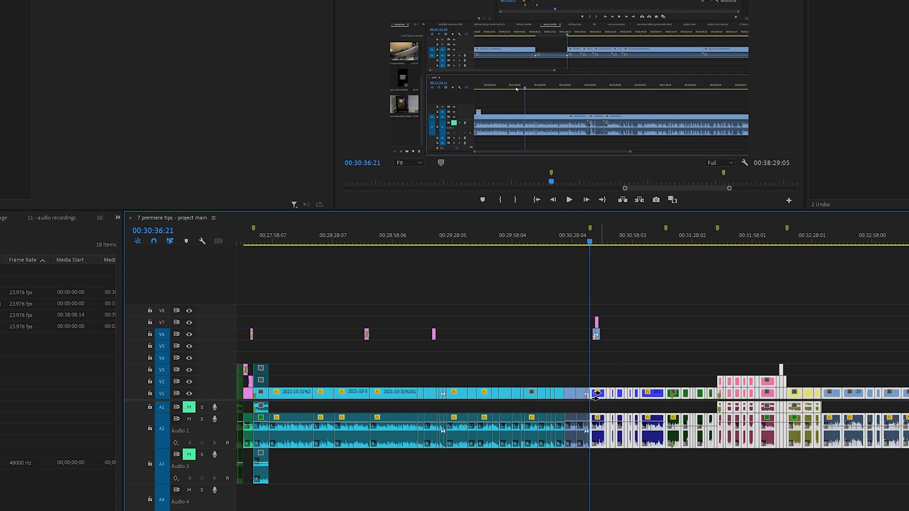
{"action": "left_click_drag", "start_coordinate": [596, 397], "coordinate": [644, 397]}
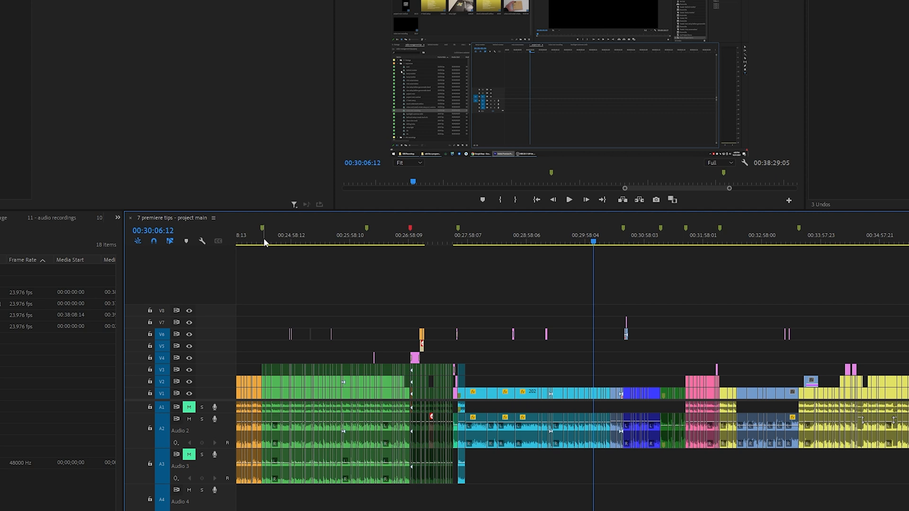
- Check the names of the section markers across the whole project main timeline, including the one at 00:05:04:19
{"action": "key", "text": "minus"}
{"action": "key", "text": "minus"}
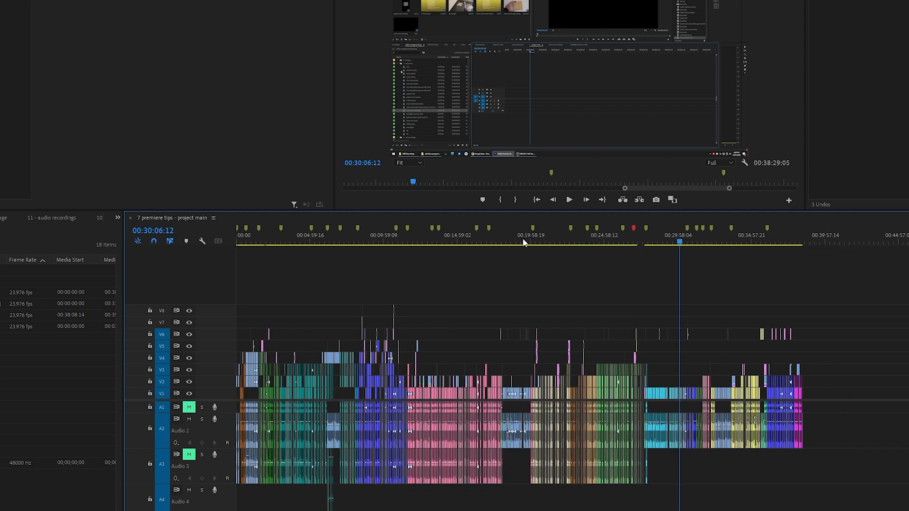
{"action": "mouse_move", "coordinate": [311, 231]}
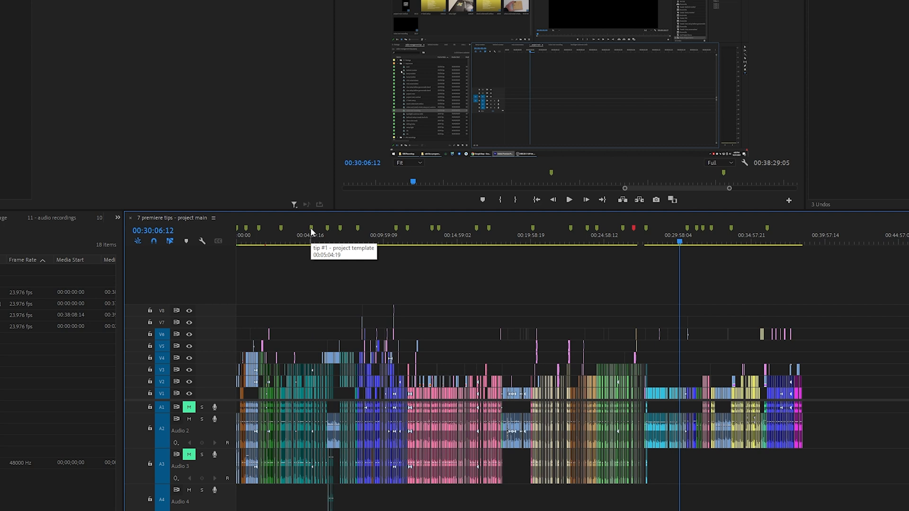
{"action": "mouse_move", "coordinate": [535, 230]}
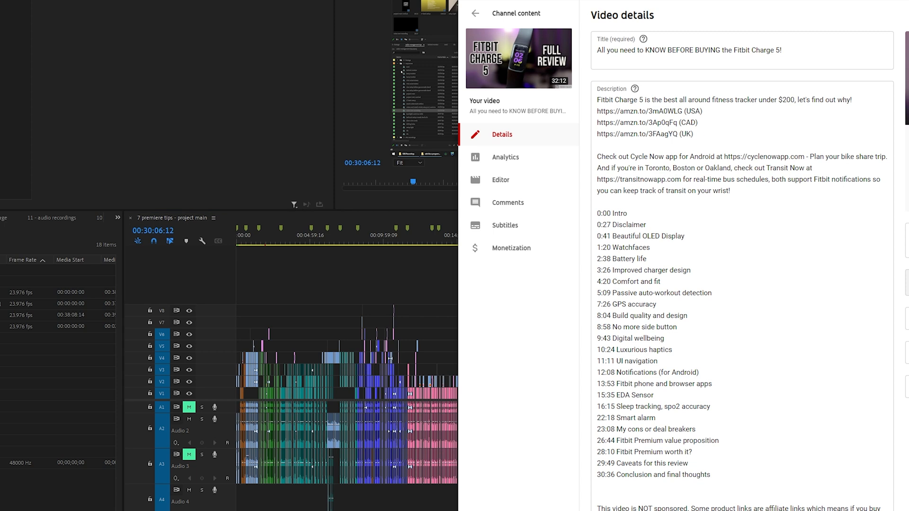
- Switch to YouTube Studio and review the chapter timestamps in the Fitbit Charge 5 video's description
{"action": "left_click_drag", "start_coordinate": [613, 213], "coordinate": [652, 440]}
{"action": "mouse_move", "coordinate": [503, 74]}
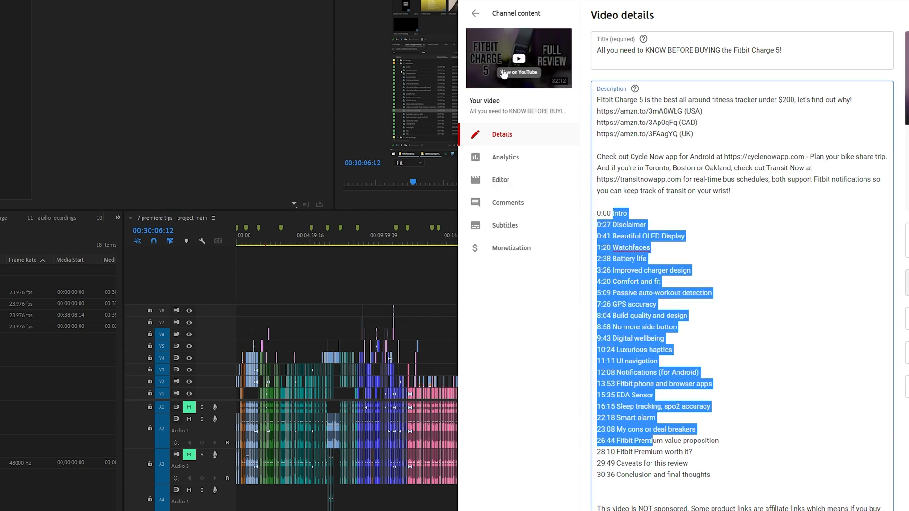
{"action": "left_click", "coordinate": [605, 224]}
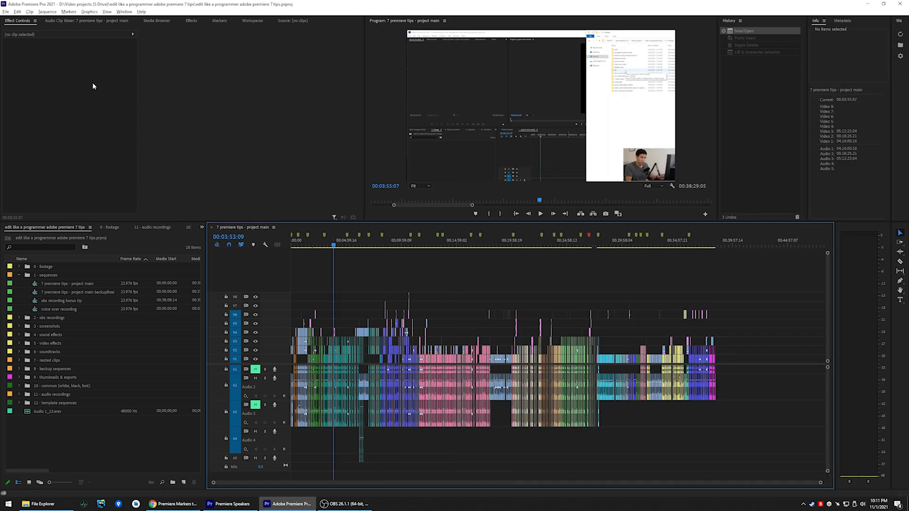
- Export the project main timeline's markers as a comma-separated values file named 7 premiere tips - project main
{"action": "left_click", "coordinate": [9, 19]}
{"action": "mouse_move", "coordinate": [101, 383]}
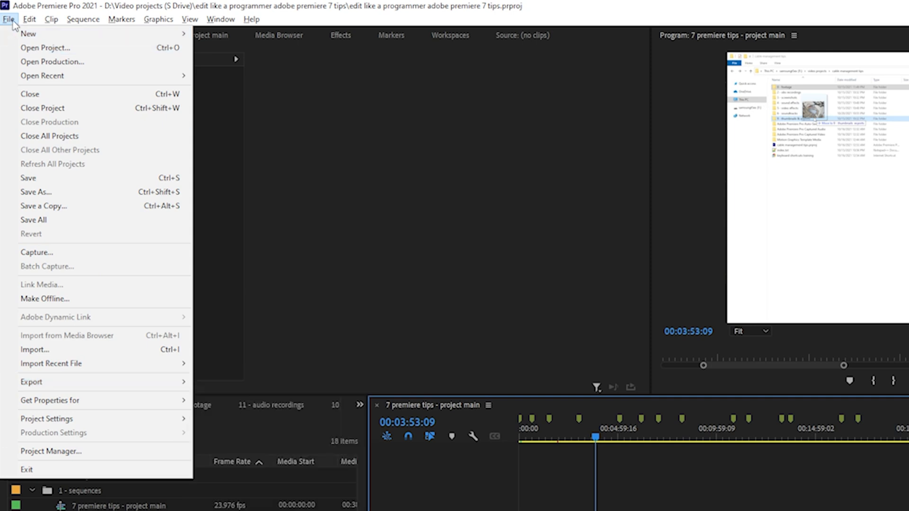
{"action": "left_click", "coordinate": [251, 466]}
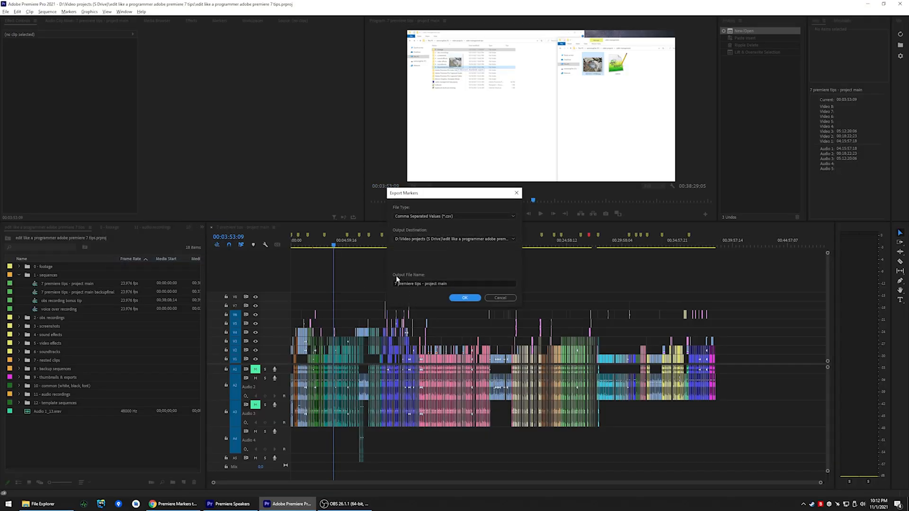
{"action": "left_click", "coordinate": [416, 216]}
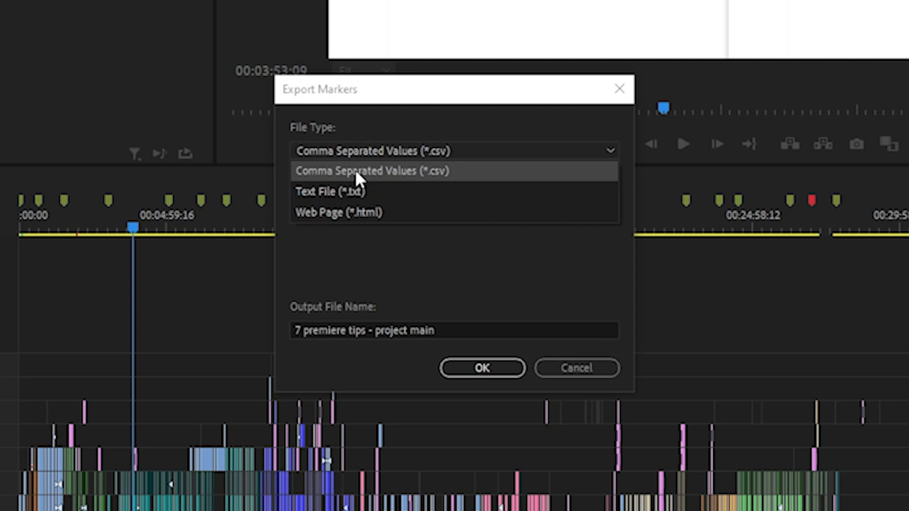
{"action": "left_click", "coordinate": [396, 170]}
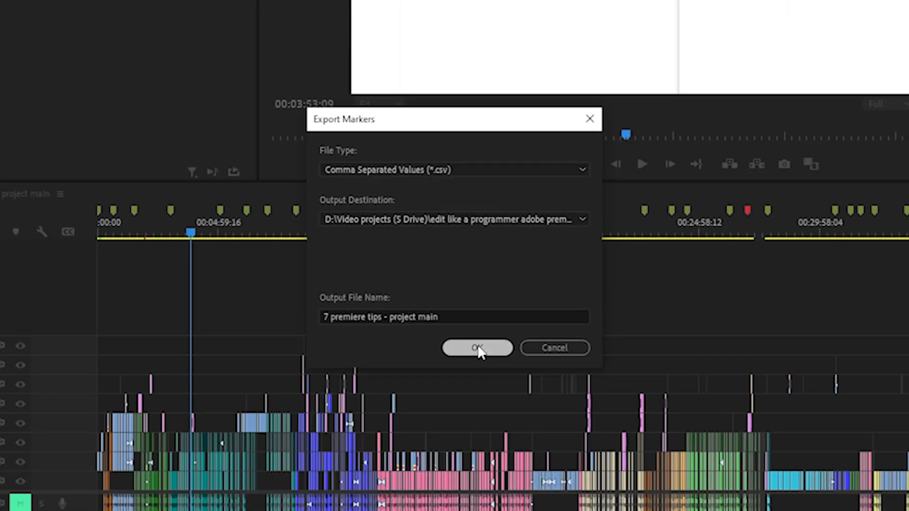
{"action": "left_click", "coordinate": [477, 348]}
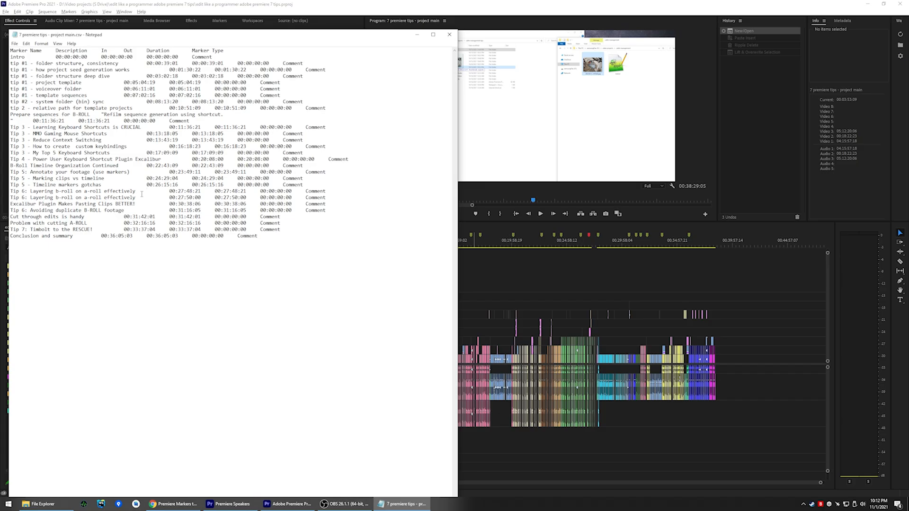
- Switch to the Premiere Markers to Youtube Annotation (Sample) spreadsheet in Google Sheets and make a copy of it in My Drive
{"action": "key", "text": "ctrl+a"}
{"action": "left_click", "coordinate": [138, 135]}
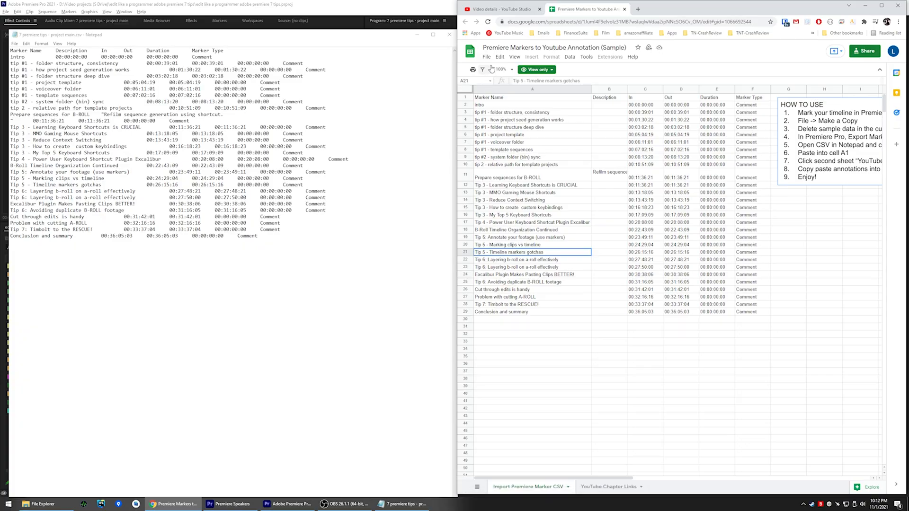
{"action": "left_click", "coordinate": [489, 57]}
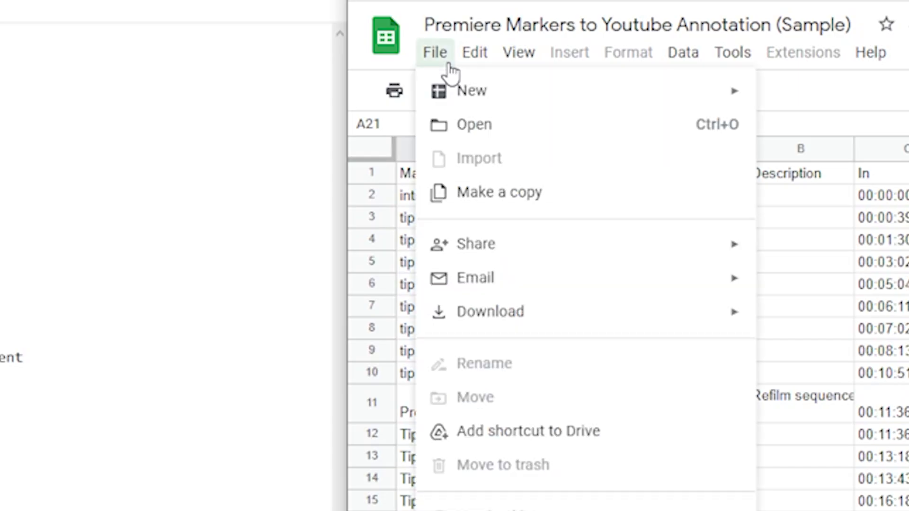
{"action": "left_click", "coordinate": [516, 192]}
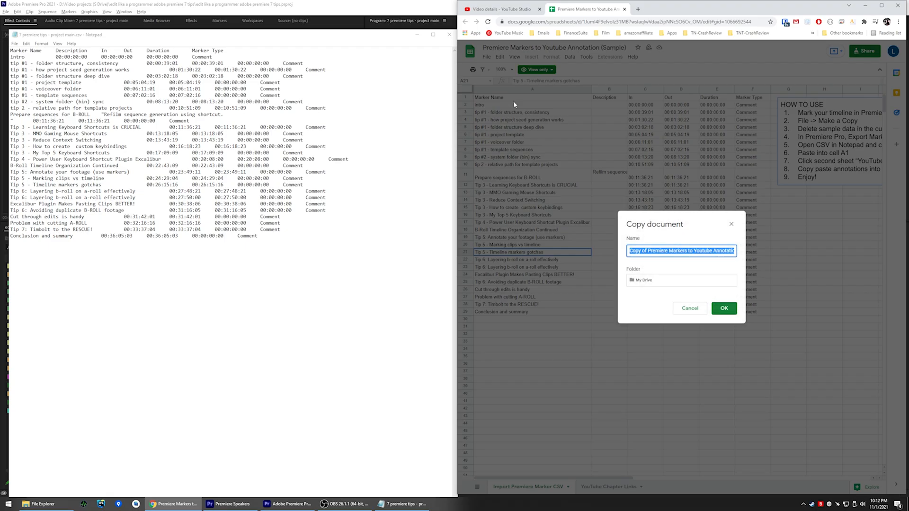
{"action": "left_click", "coordinate": [724, 309]}
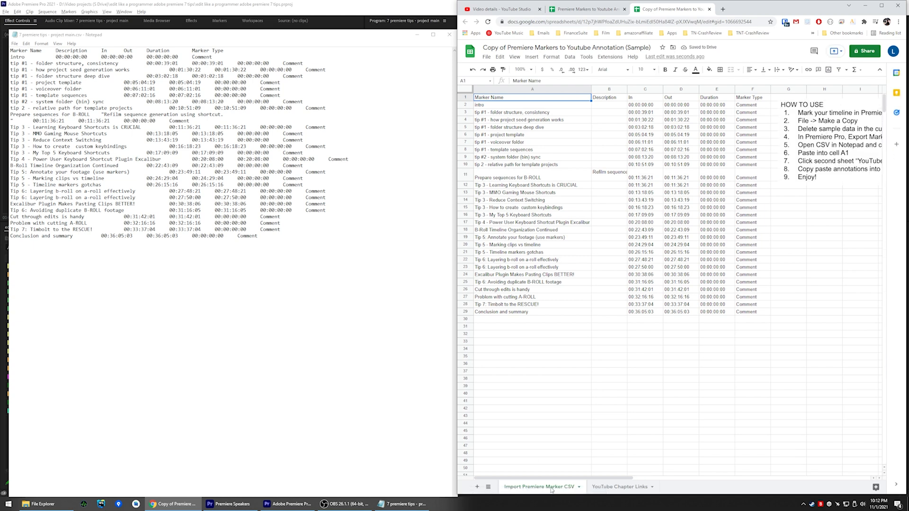
- Clear the sample data in A1:F29 of the copied spreadsheet and paste the entire exported marker list from Notepad into cell A1
{"action": "left_click_drag", "start_coordinate": [752, 312], "coordinate": [483, 93]}
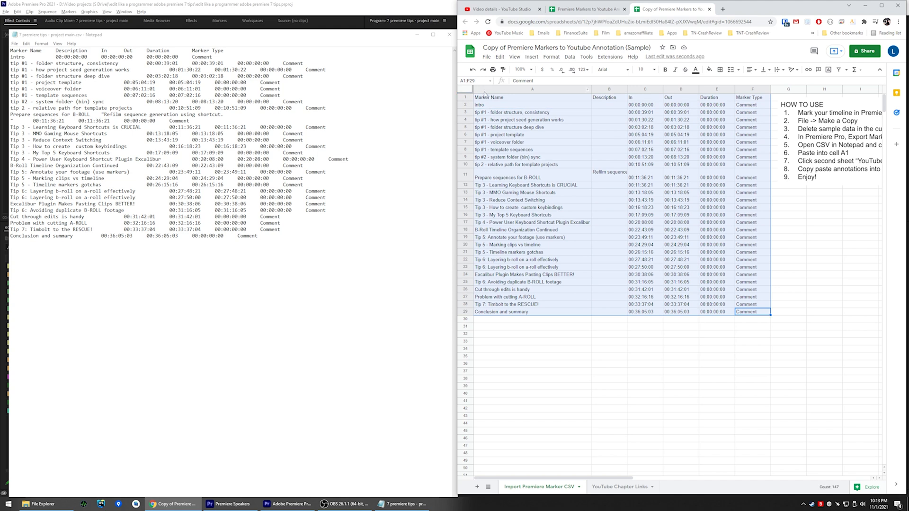
{"action": "key", "text": "Delete"}
{"action": "left_click", "coordinate": [280, 241]}
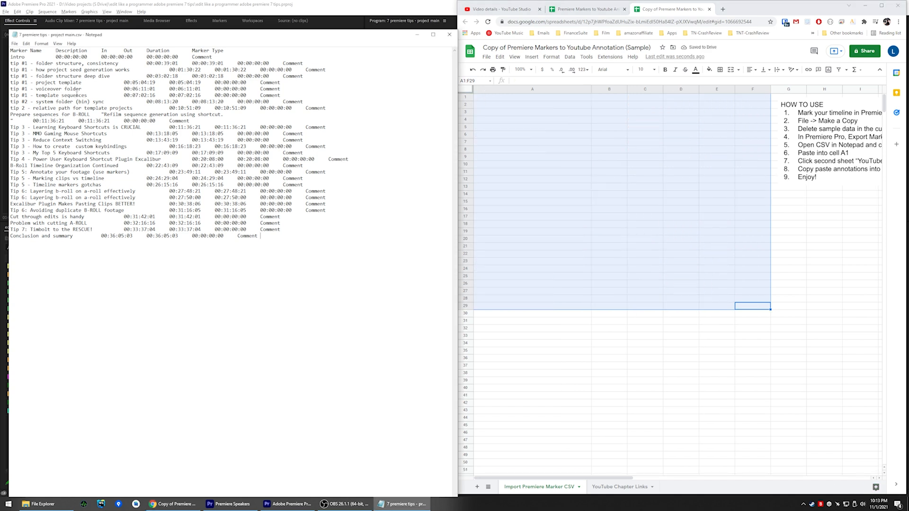
{"action": "key", "text": "ctrl+a"}
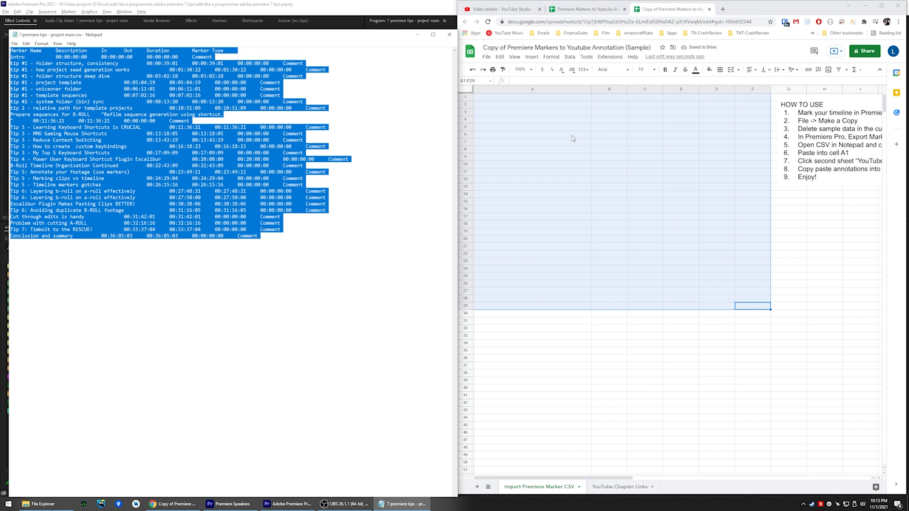
{"action": "left_click", "coordinate": [492, 102]}
{"action": "left_click", "coordinate": [492, 100]}
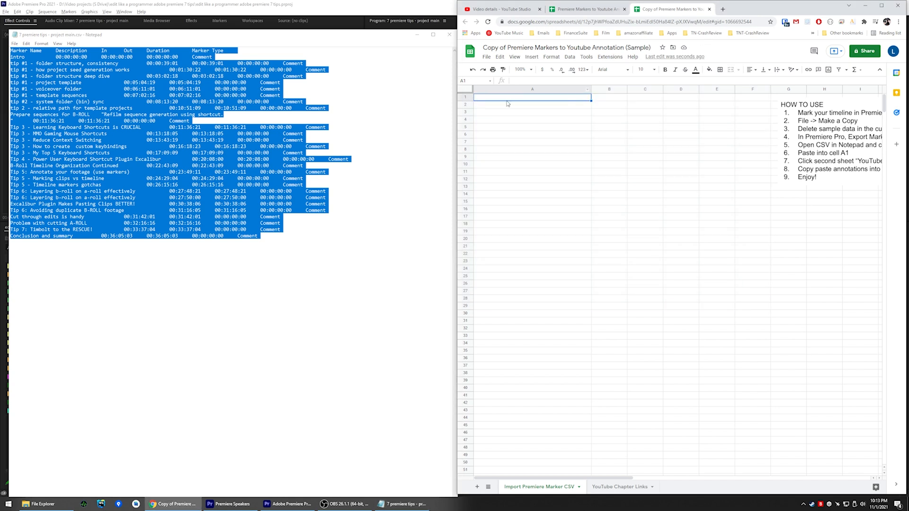
{"action": "key", "text": "ctrl+v"}
- Copy the chapter lines from intro through Conclusion and summary (G2:G29) on the YouTube Chapter Links sheet
{"action": "left_click", "coordinate": [611, 487]}
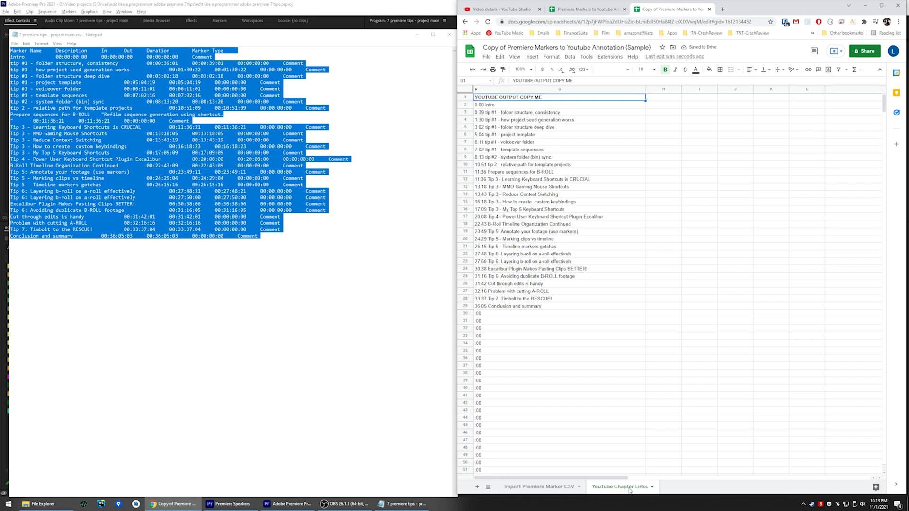
{"action": "left_click", "coordinate": [524, 308]}
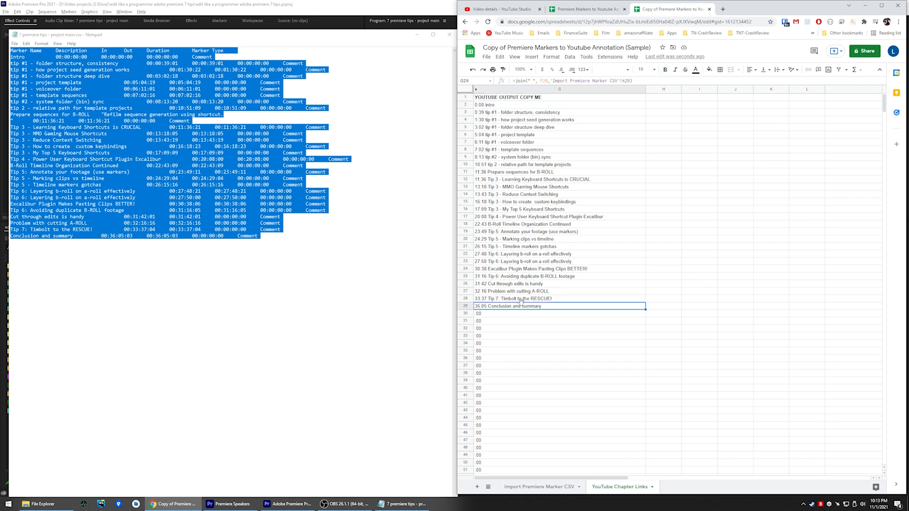
{"action": "left_click", "coordinate": [492, 106], "text": "shift"}
{"action": "key", "text": "ctrl+c"}
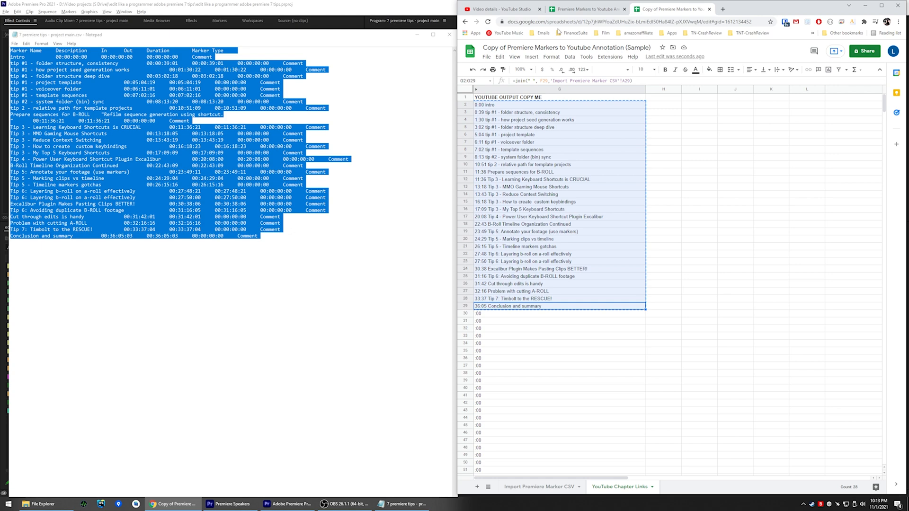
- Replace the whole description of the Fitbit Charge 5 video in YouTube Studio with the copied chapter lines
{"action": "left_click", "coordinate": [501, 9]}
{"action": "left_click", "coordinate": [641, 235]}
{"action": "key", "text": "ctrl+a"}
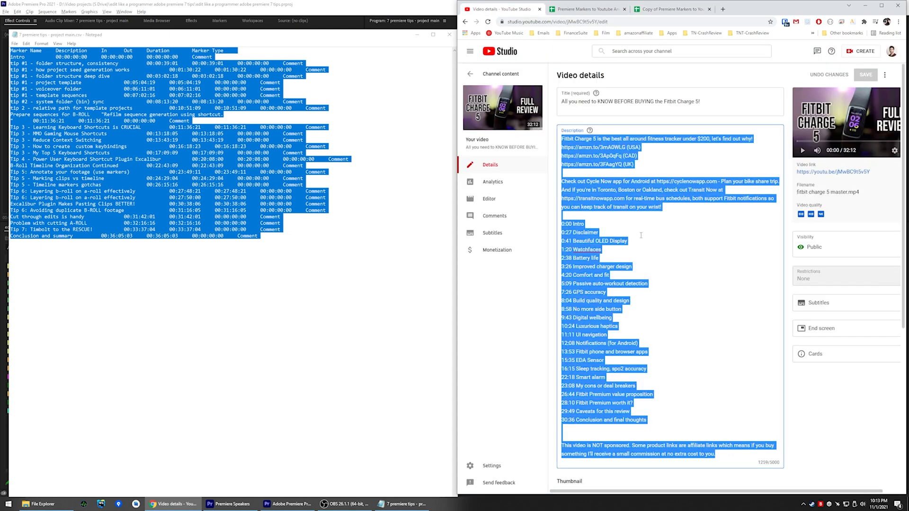
{"action": "key", "text": "ctrl+v"}
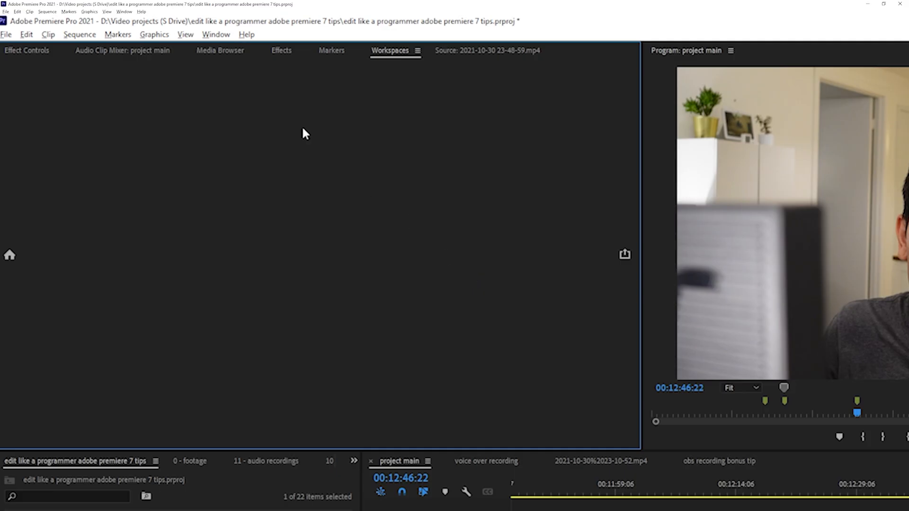
- Open Premiere Pro's markers list for project main and compare it with the chapter timestamps in the YouTube Studio description
{"action": "left_click", "coordinate": [331, 51]}
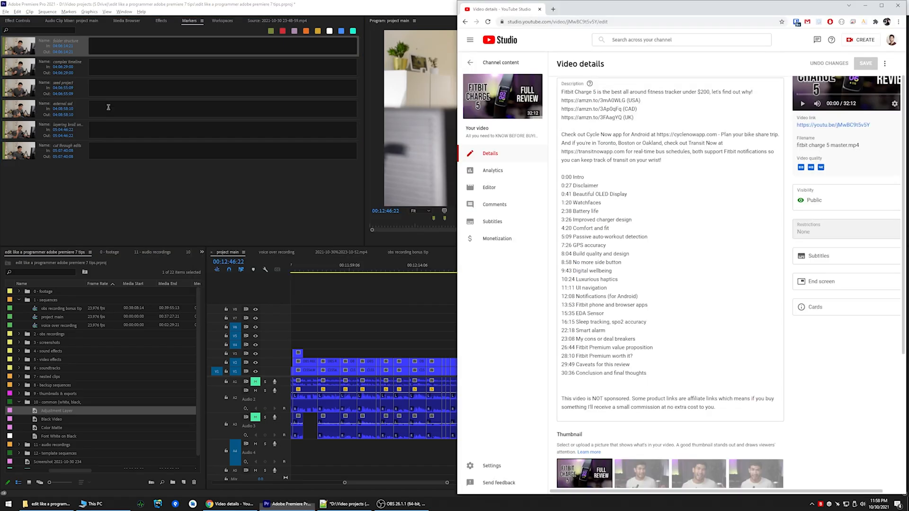
{"action": "left_click", "coordinate": [587, 202]}
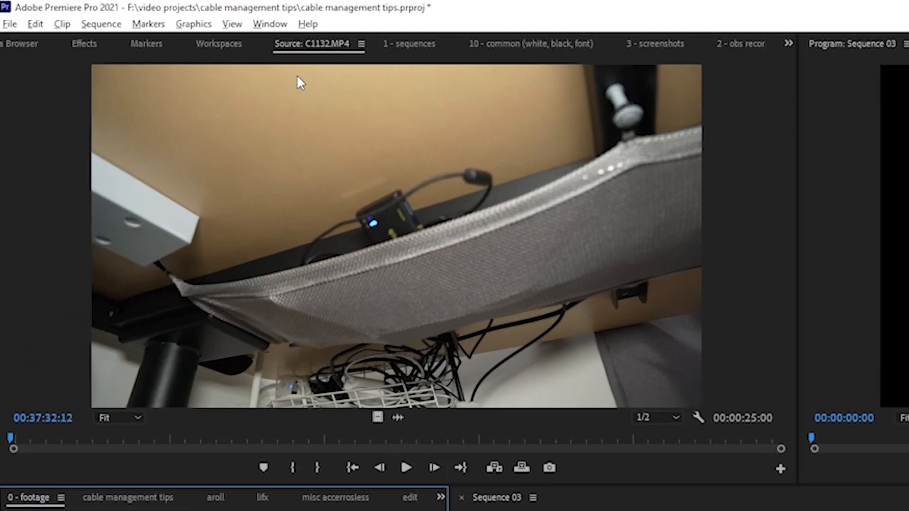
- Mark a range about 5 seconds long ending at 00:37:46:14 in source clip C1132.MP4 and overwrite it into Sequence 03
{"action": "left_click_drag", "start_coordinate": [108, 440], "coordinate": [277, 440]}
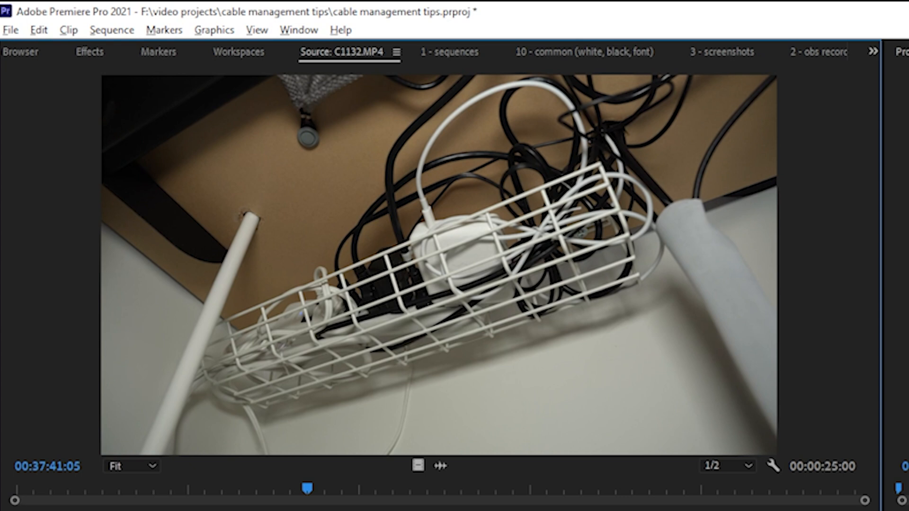
{"action": "left_click_drag", "start_coordinate": [308, 485], "coordinate": [271, 495]}
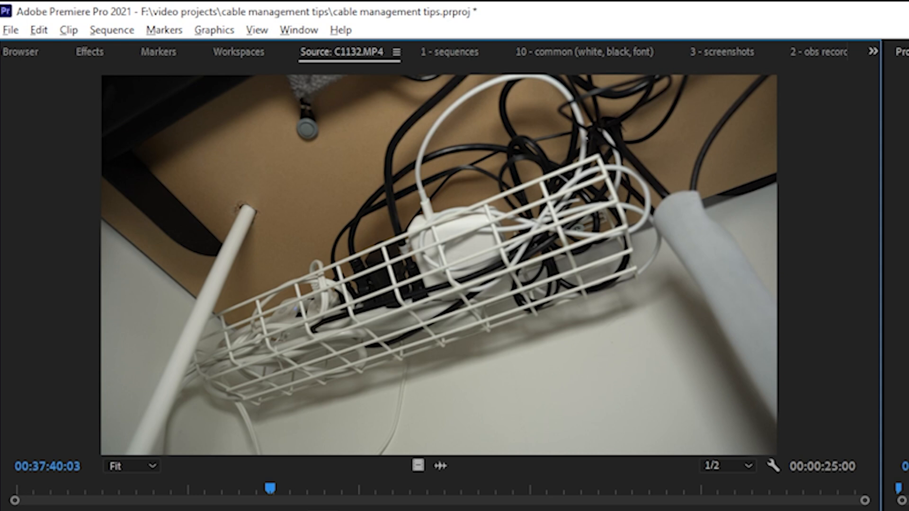
{"action": "left_click_drag", "start_coordinate": [266, 489], "coordinate": [490, 497]}
{"action": "key", "text": "i"}
{"action": "key", "text": "o"}
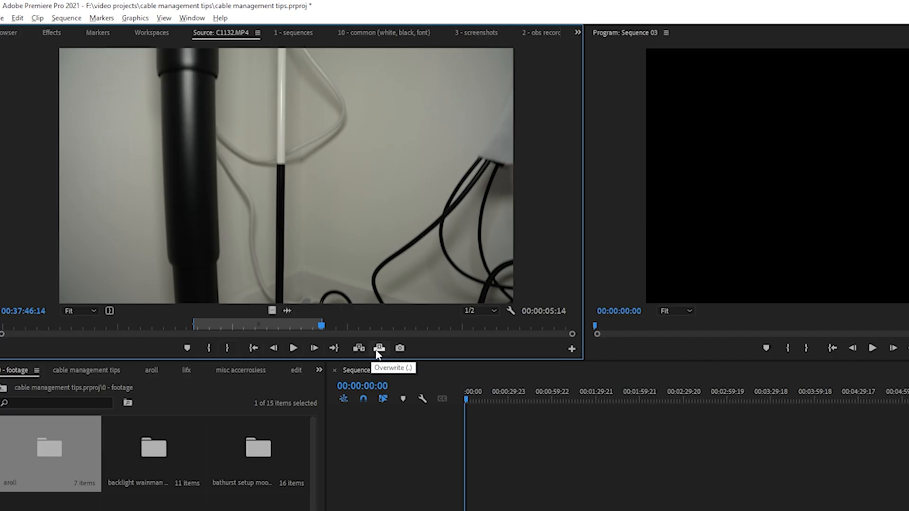
{"action": "left_click", "coordinate": [378, 349]}
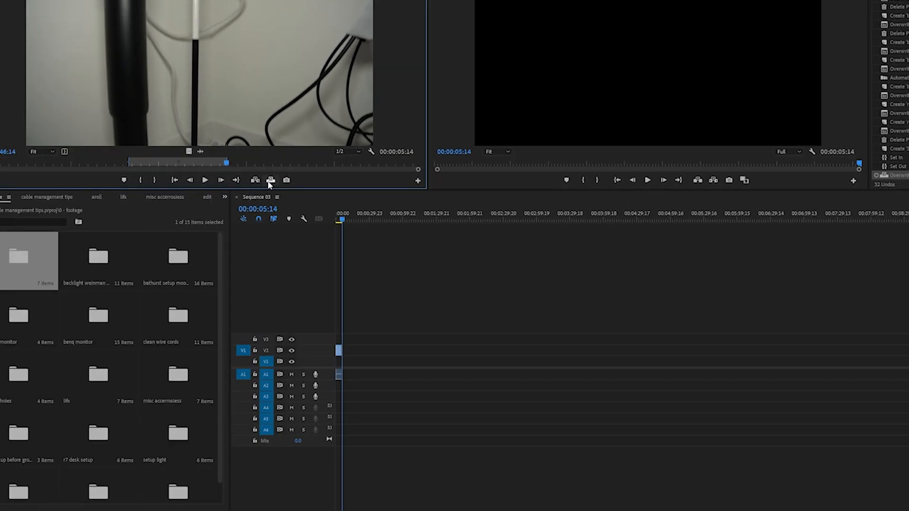
- Examine the inserted clip at the start of the Sequence 03 timeline up close
{"action": "key", "text": "equal"}
{"action": "key", "text": "equal"}
{"action": "key", "text": "equal"}
{"action": "key", "text": "equal"}
{"action": "key", "text": "equal"}
{"action": "left_click_drag", "start_coordinate": [348, 215], "coordinate": [377, 236]}
{"action": "key", "text": "equal"}
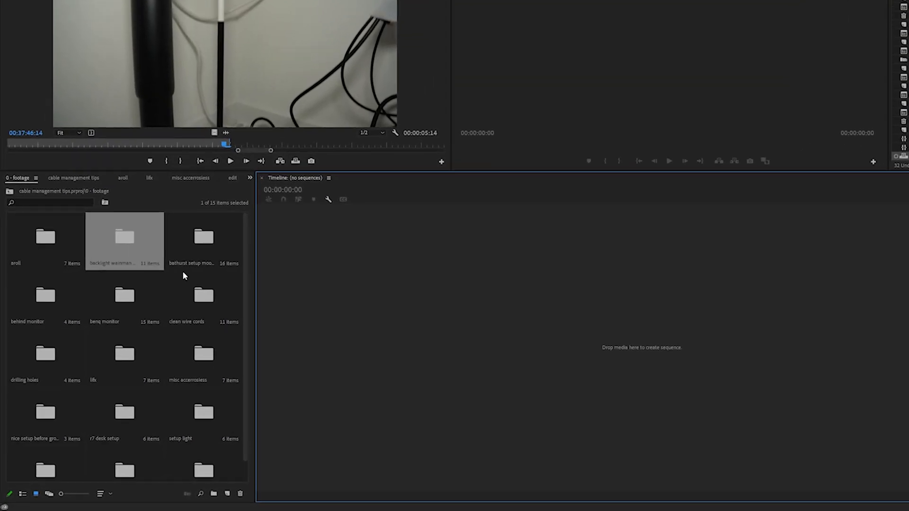
- Create a new sequence from the contents of the behind monitor footage bin
{"action": "left_click", "coordinate": [219, 216]}
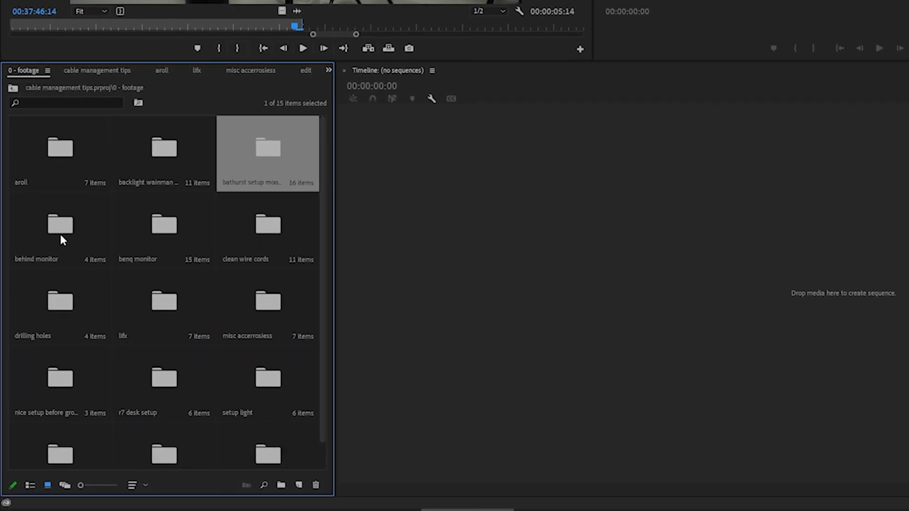
{"action": "left_click", "coordinate": [62, 228]}
{"action": "left_click", "coordinate": [169, 221]}
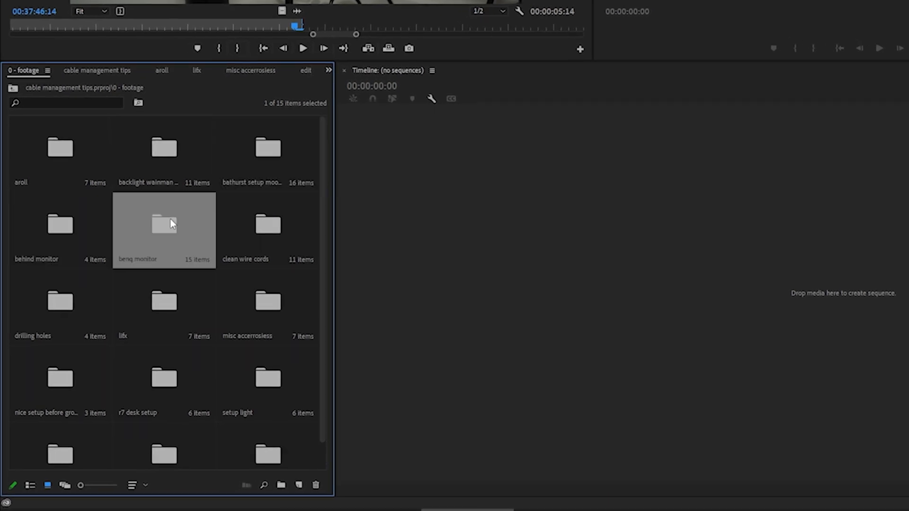
{"action": "left_click", "coordinate": [59, 225]}
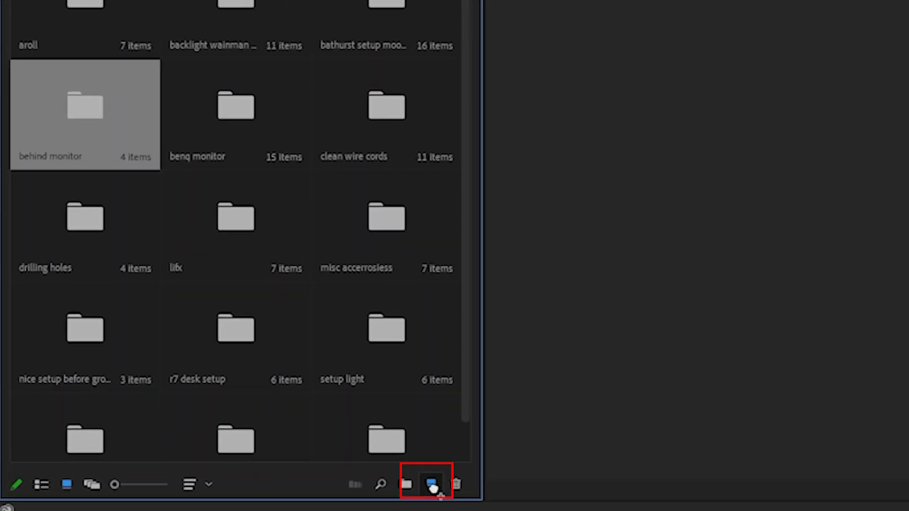
{"action": "left_click_drag", "start_coordinate": [86, 106], "coordinate": [432, 484]}
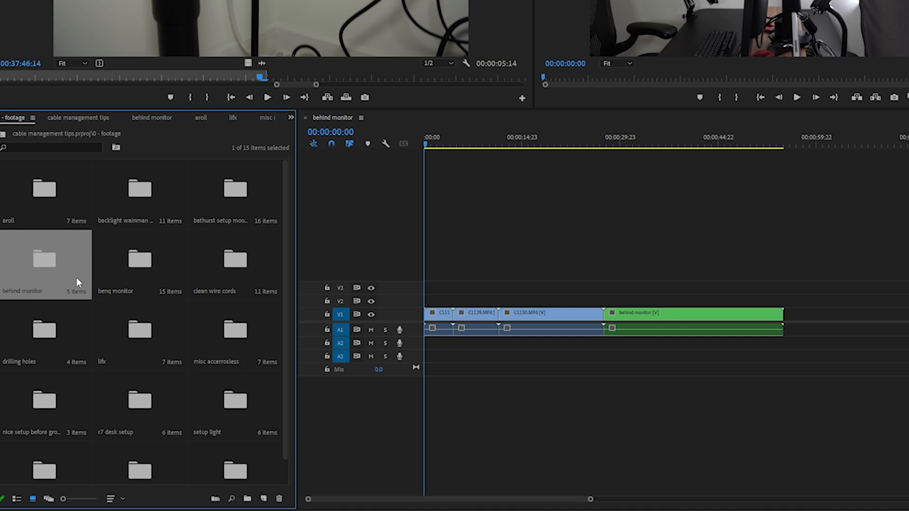
- Check the contents of the behind monitor bin, return to the 0 - footage bin and close the behind monitor sequence
{"action": "double_click", "coordinate": [46, 255]}
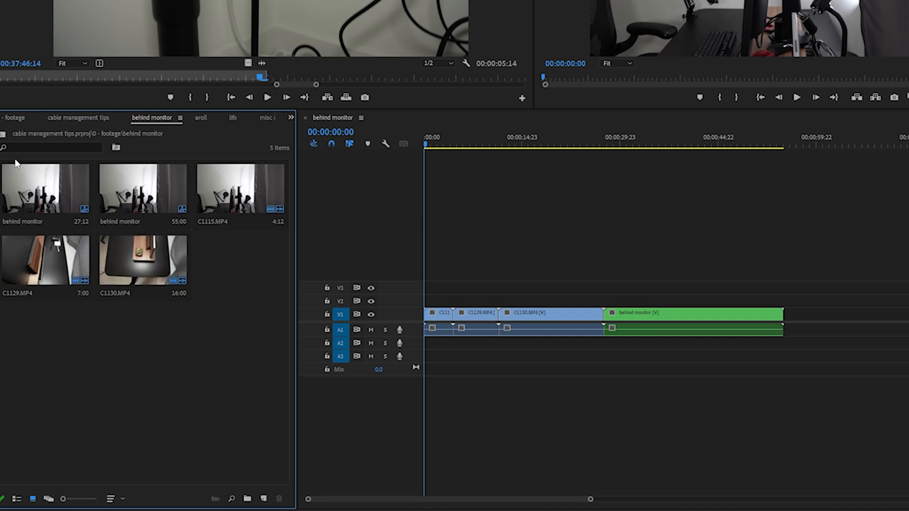
{"action": "left_click", "coordinate": [14, 117]}
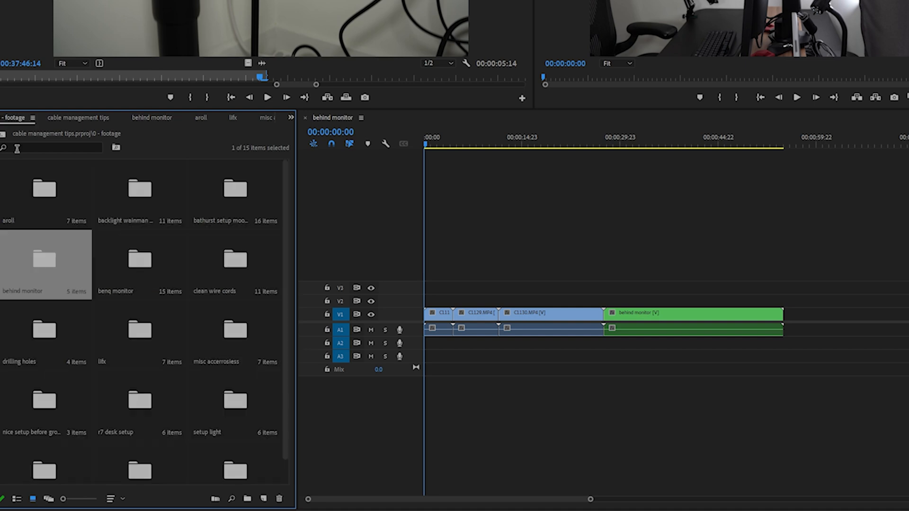
{"action": "left_click", "coordinate": [306, 117]}
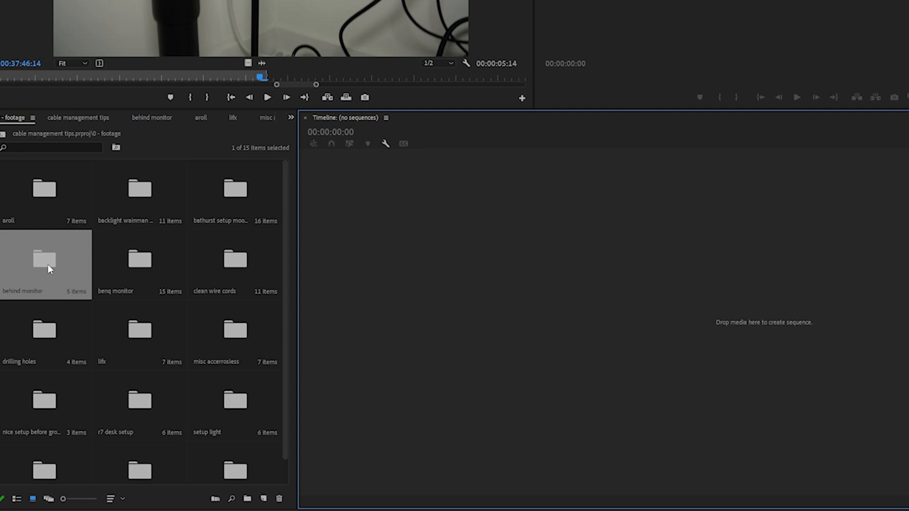
- Create a new sequence from the benq monitor footage bin and close its timeline
{"action": "left_click", "coordinate": [147, 284]}
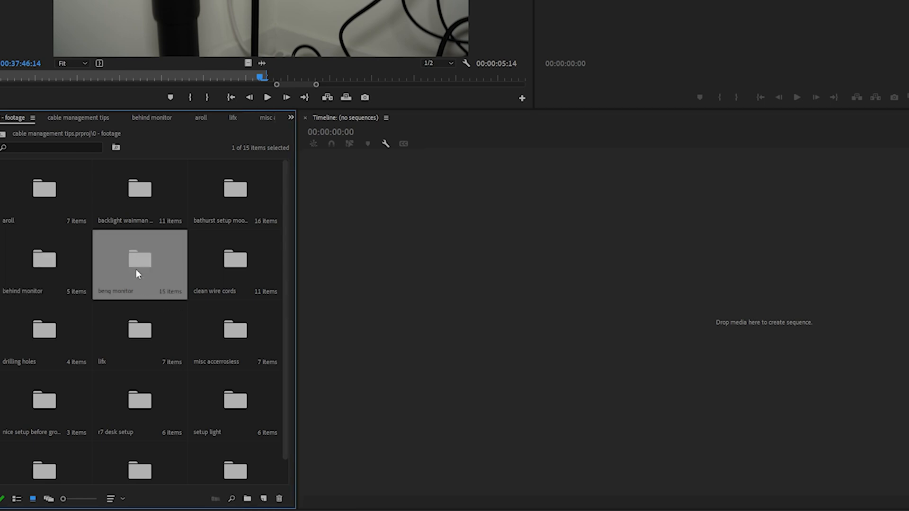
{"action": "left_click_drag", "start_coordinate": [139, 258], "coordinate": [428, 265]}
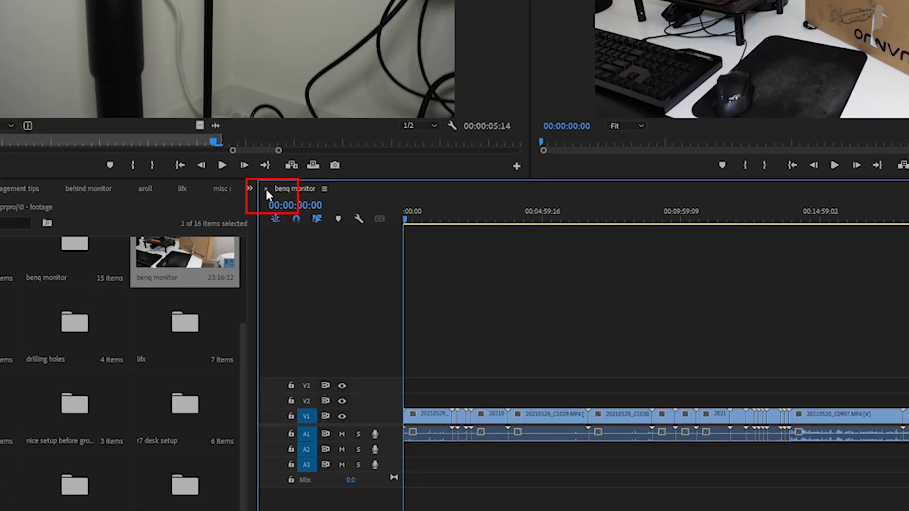
{"action": "left_click", "coordinate": [266, 190]}
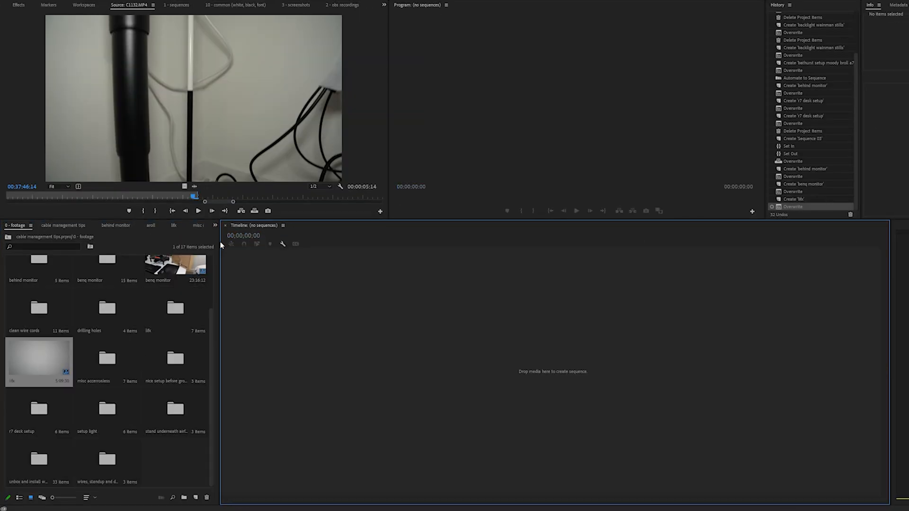
- Create sequences from the nice setup before grovemade stand and misc accerrosiess footage bins, closing each resulting timeline
{"action": "left_click_drag", "start_coordinate": [175, 359], "coordinate": [237, 251]}
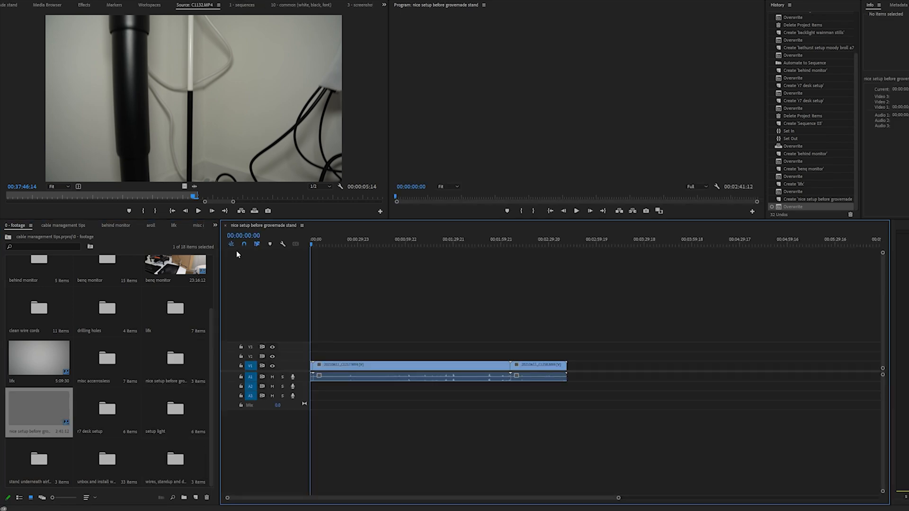
{"action": "left_click", "coordinate": [225, 225]}
{"action": "left_click_drag", "start_coordinate": [108, 358], "coordinate": [234, 238]}
{"action": "left_click", "coordinate": [225, 225]}
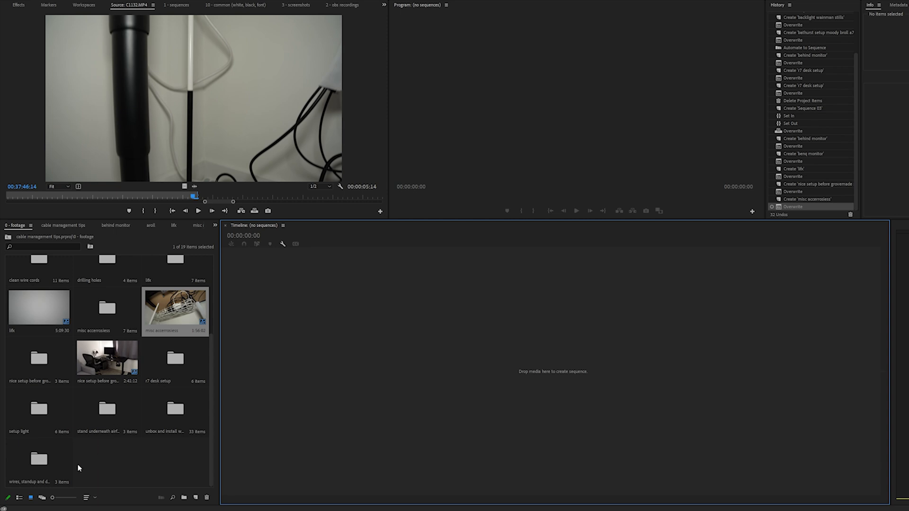
- Show the footage bin as a list and move its four new sequences, benq monitor through misc accerrosiess, into the 1 - sequences bin
{"action": "left_click", "coordinate": [19, 499]}
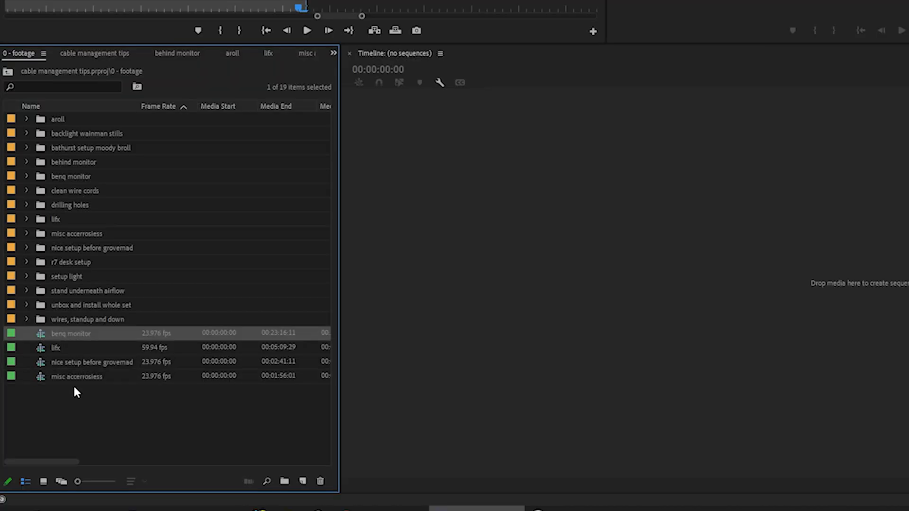
{"action": "left_click", "coordinate": [77, 379], "text": "shift"}
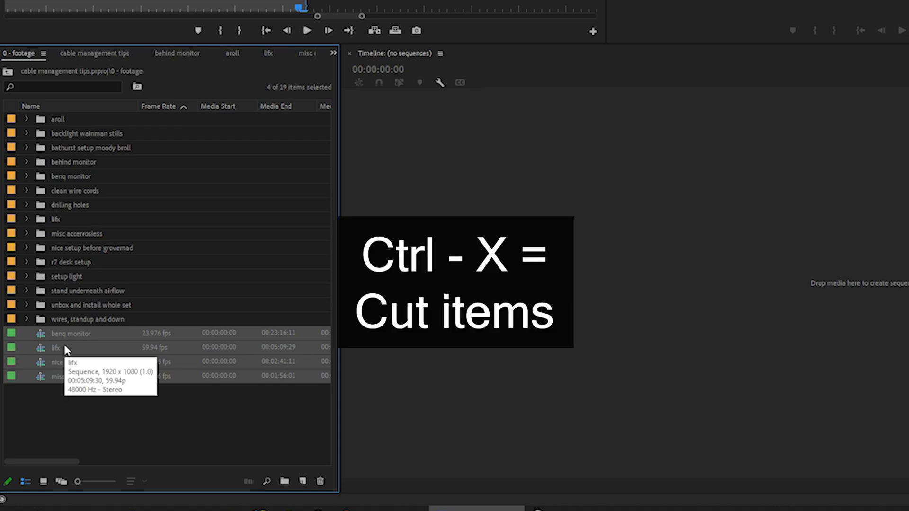
{"action": "key", "text": "ctrl+x"}
{"action": "key", "text": "alt+Up"}
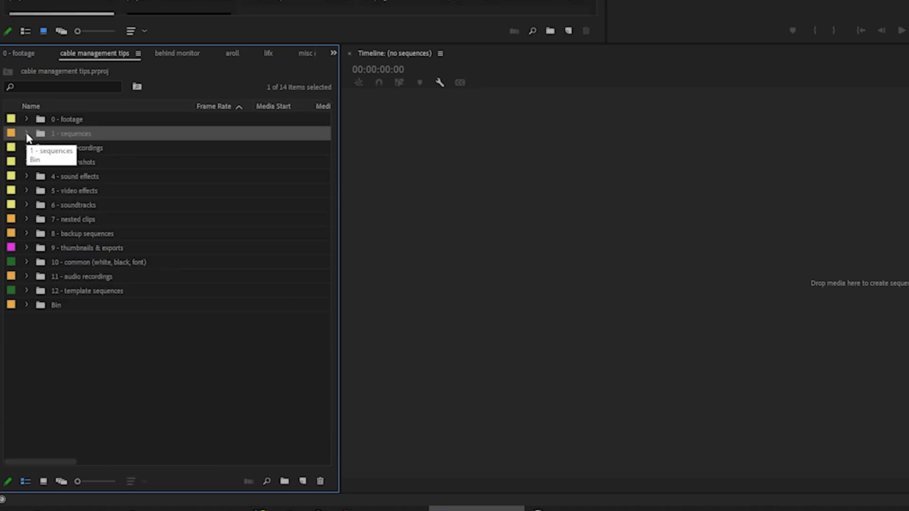
{"action": "left_click", "coordinate": [26, 134]}
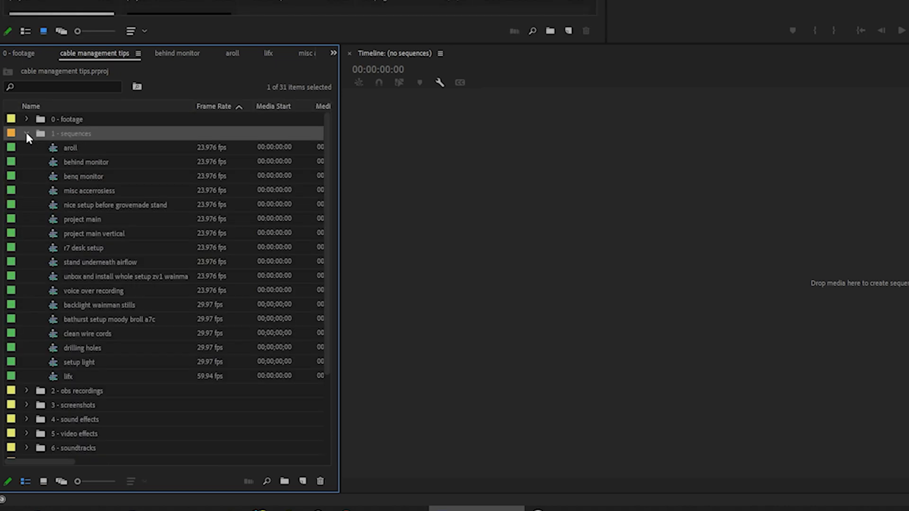
{"action": "key", "text": "ctrl+v"}
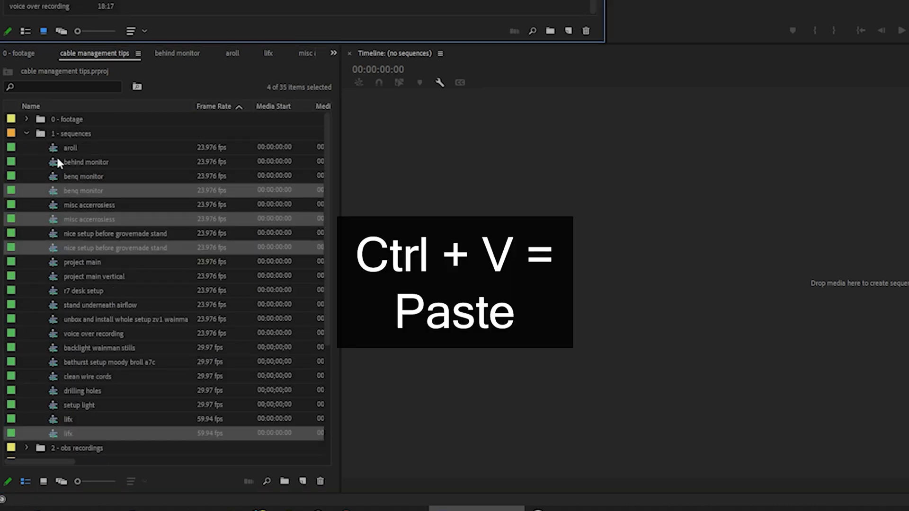
- Open benq monitor, behind monitor, misc accerrosiess, project main, voice over recording and backlight wainman stills as timelines, and bring project main forward
{"action": "double_click", "coordinate": [65, 190]}
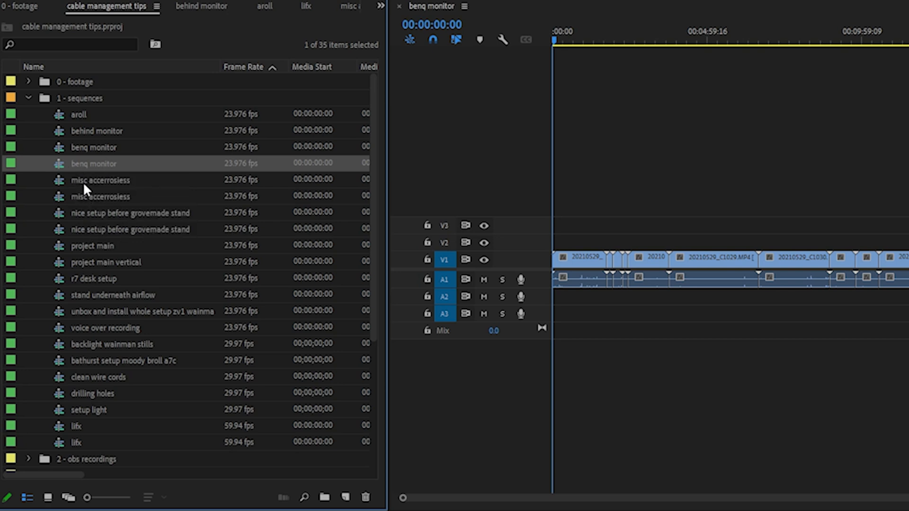
{"action": "left_click", "coordinate": [41, 99]}
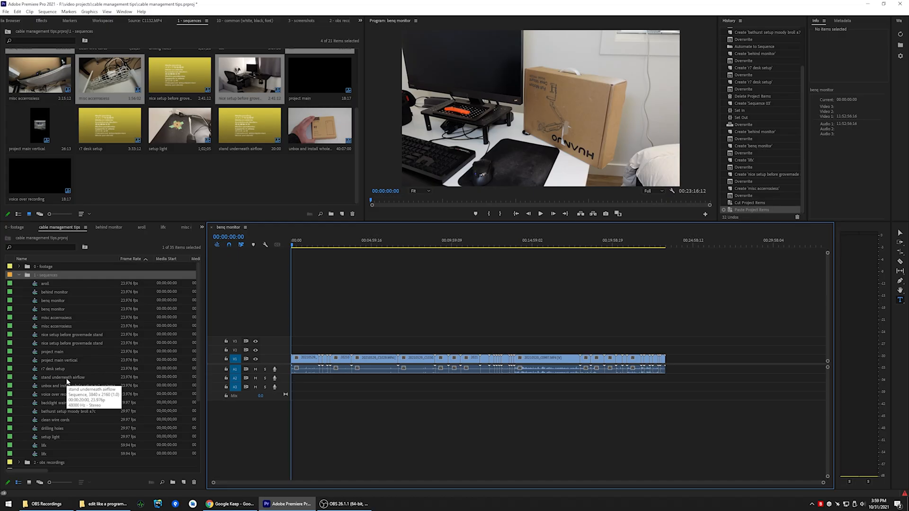
{"action": "double_click", "coordinate": [60, 293]}
{"action": "double_click", "coordinate": [51, 325]}
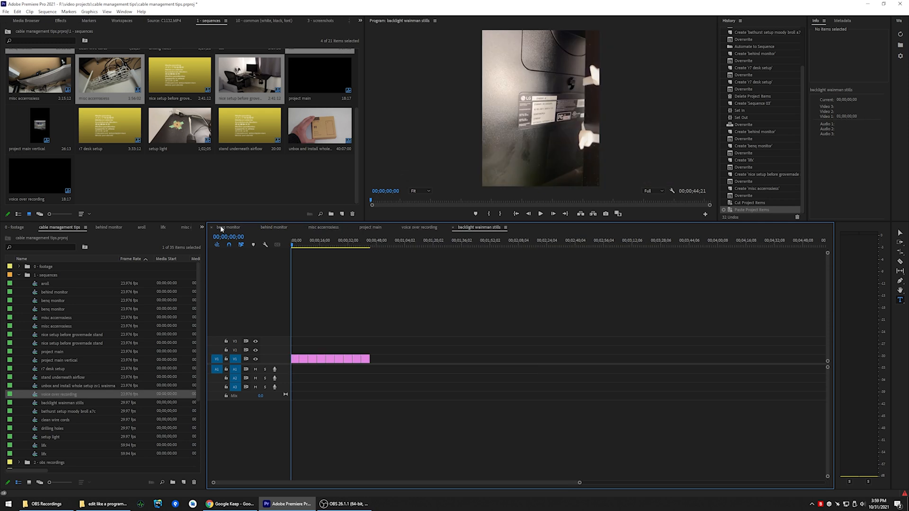
{"action": "left_click", "coordinate": [220, 226]}
{"action": "left_click", "coordinate": [374, 227]}
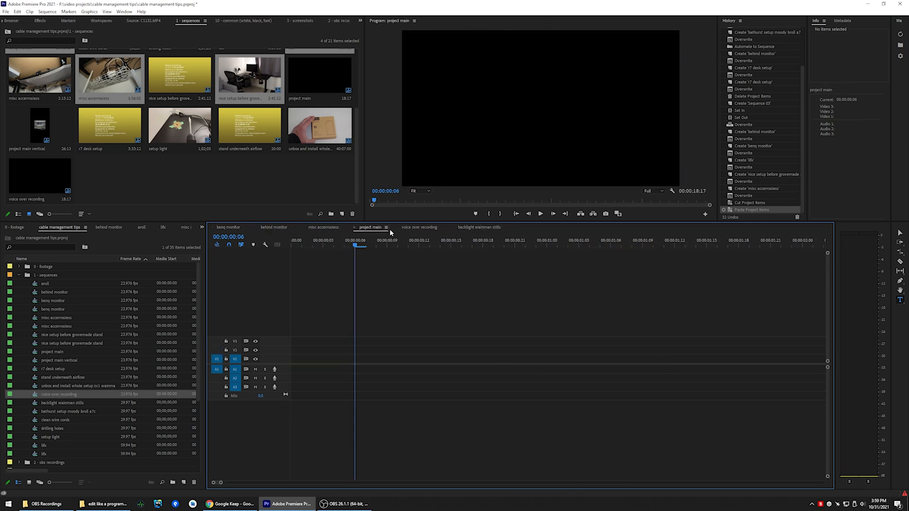
- Open the aroll sequence and dock its timeline below the other sequences, giving the lower timeline slightly more height
{"action": "double_click", "coordinate": [44, 283]}
{"action": "left_click_drag", "start_coordinate": [523, 229], "coordinate": [448, 476]}
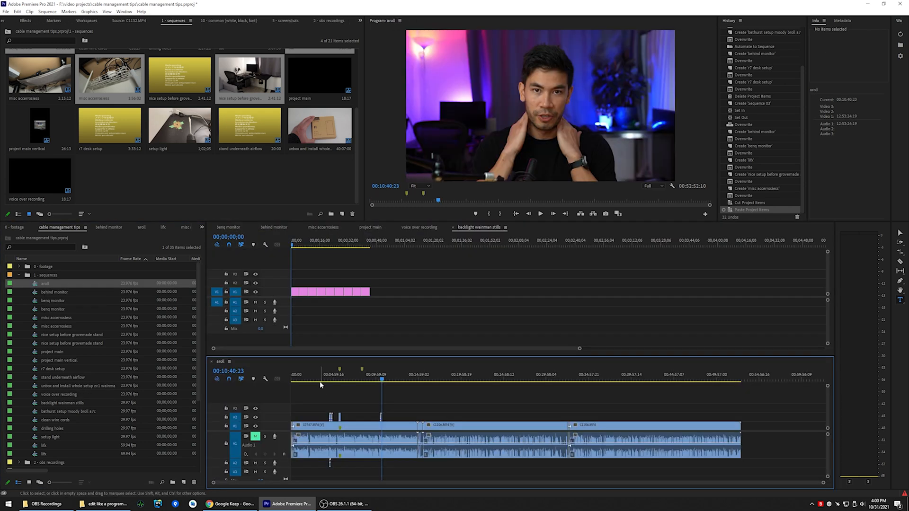
{"action": "left_click_drag", "start_coordinate": [334, 357], "coordinate": [334, 335]}
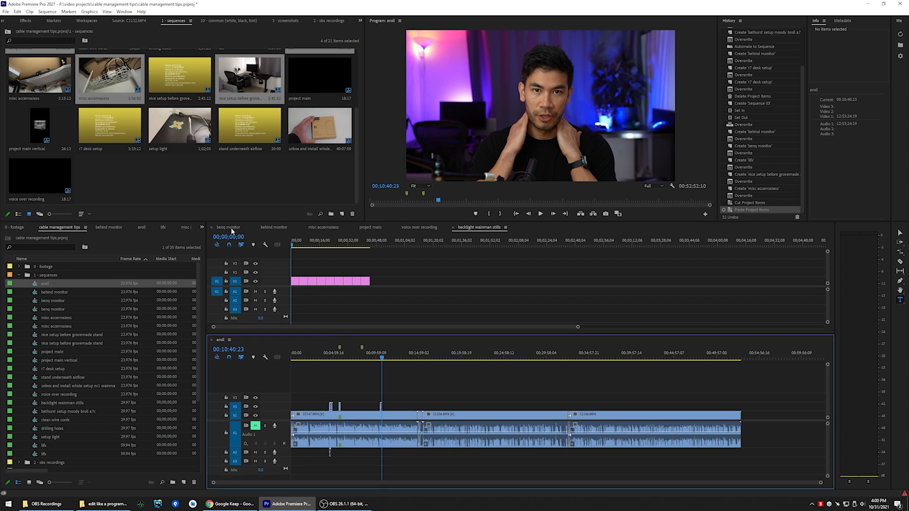
- Split the first clip of the benq monitor sequence at 00:00:50:07 and 00:01:14:03
{"action": "left_click", "coordinate": [228, 227]}
{"action": "left_click", "coordinate": [304, 241]}
{"action": "left_click", "coordinate": [310, 283]}
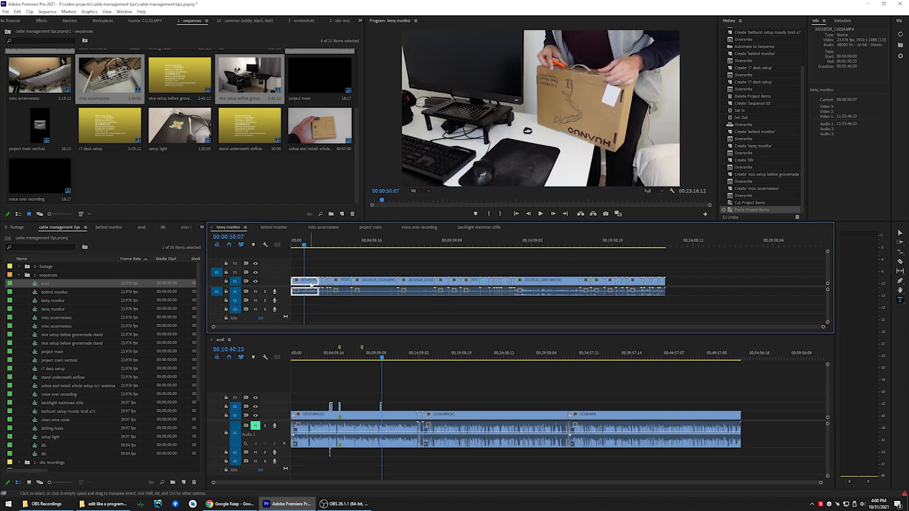
{"action": "key", "text": "ctrl+k"}
{"action": "left_click", "coordinate": [311, 242]}
{"action": "key", "text": "ctrl+k"}
- Cut only the video of the segment between the two splits and paste it into the aroll timeline
{"action": "left_click", "coordinate": [308, 282], "text": "alt"}
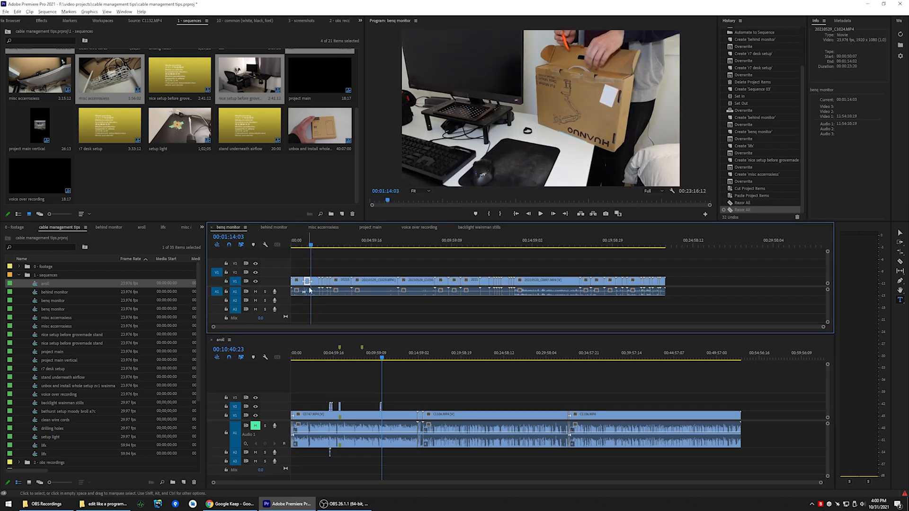
{"action": "key", "text": "ctrl+x"}
{"action": "left_click", "coordinate": [358, 358]}
{"action": "key", "text": "ctrl+v"}
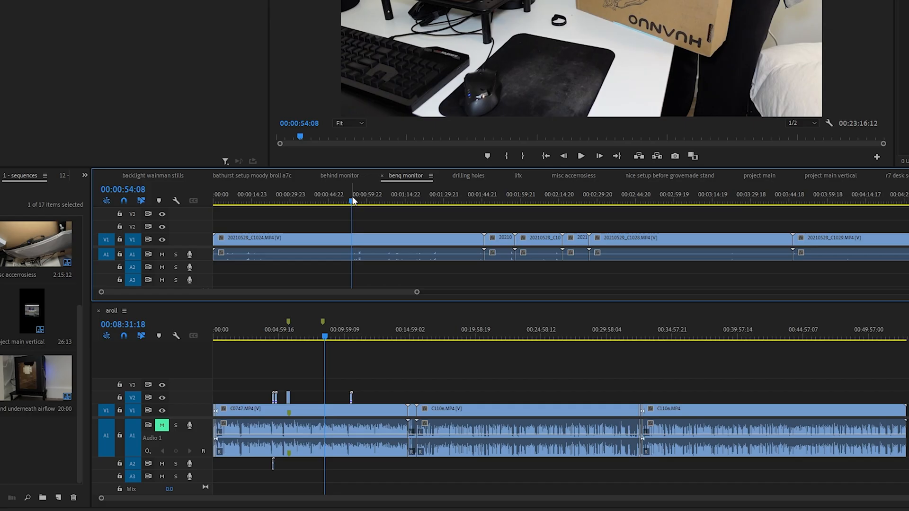
- Split benq monitor's first clip near one minute and at 00:01:32:03, and cut out only the video of the middle segment
{"action": "left_click_drag", "start_coordinate": [353, 197], "coordinate": [359, 245]}
{"action": "left_click", "coordinate": [358, 245]}
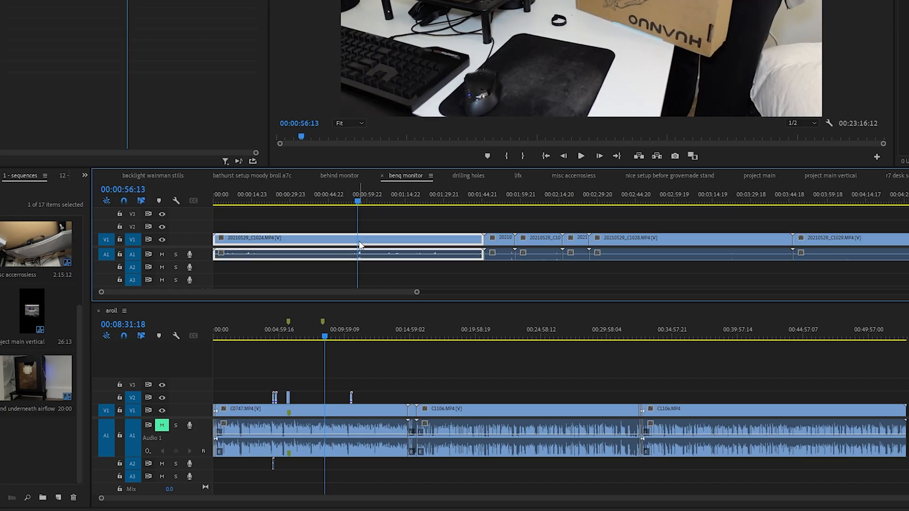
{"action": "left_click_drag", "start_coordinate": [366, 203], "coordinate": [449, 202]}
{"action": "key", "text": "ctrl+k"}
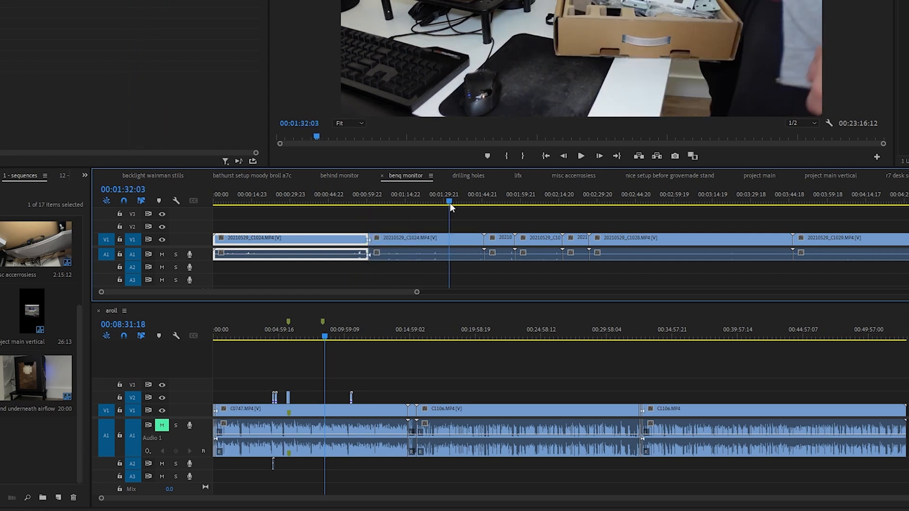
{"action": "key", "text": "ctrl+k"}
{"action": "left_click", "coordinate": [410, 240]}
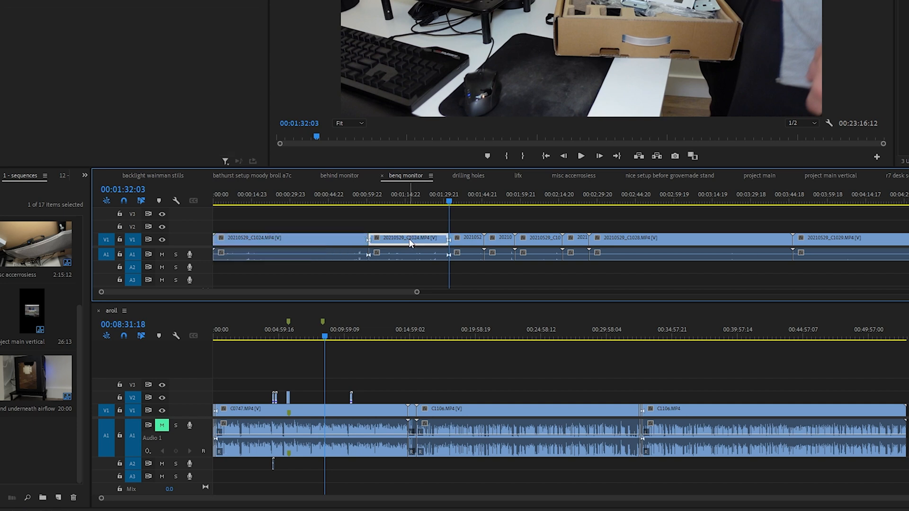
{"action": "key", "text": "Delete"}
- Place the aroll playhead at 00:11:34:08, over the empty V2 stretch following the last overlay clip
{"action": "left_click", "coordinate": [381, 335]}
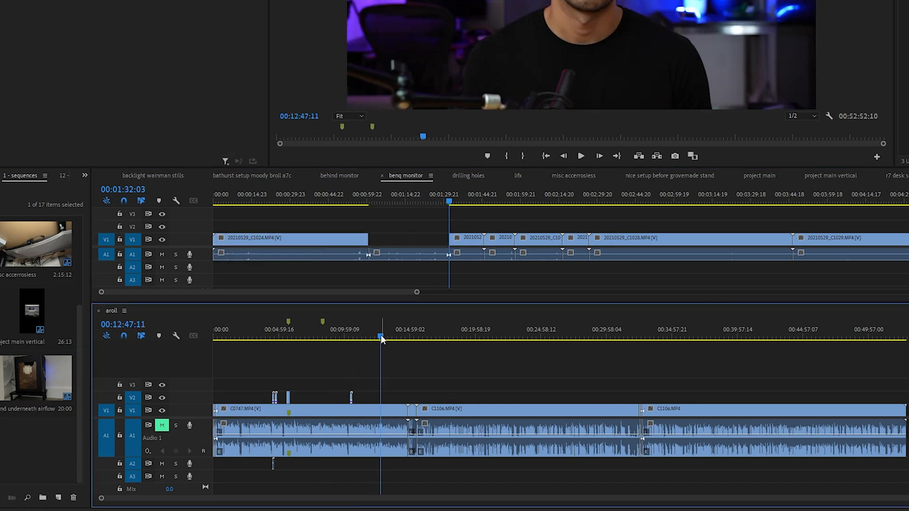
{"action": "key", "text": "="}
{"action": "key", "text": "="}
{"action": "key", "text": "="}
{"action": "left_click", "coordinate": [341, 335]}
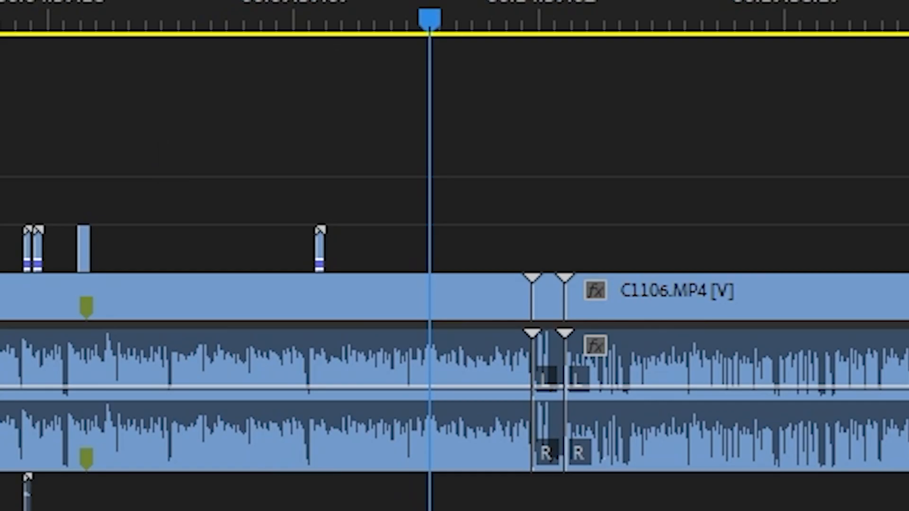
{"action": "key", "text": "ctrl+v"}
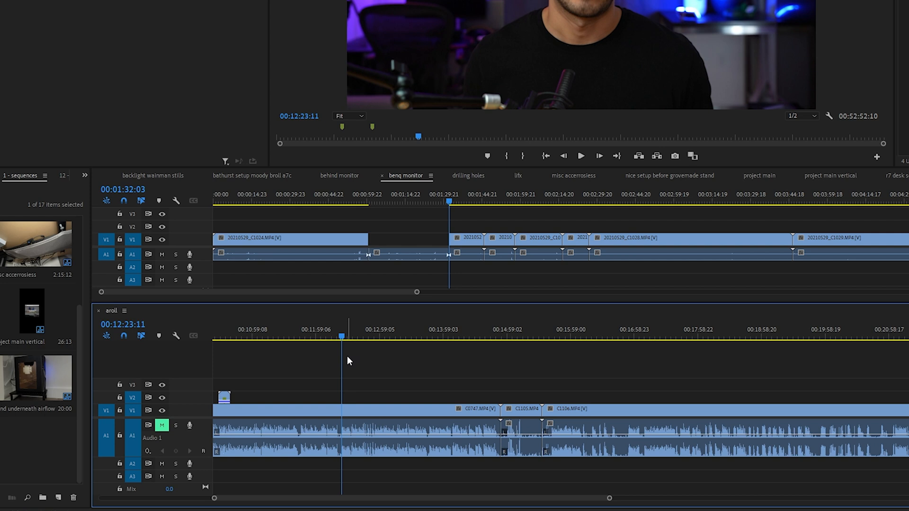
{"action": "left_click", "coordinate": [290, 330]}
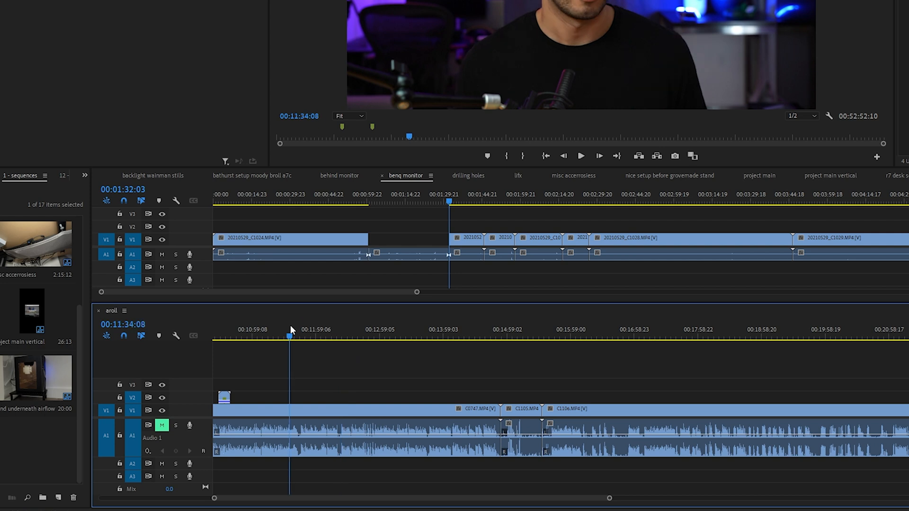
- Review the Paste to highest track user command in the Excalibur settings and close them
{"action": "key", "text": "ctrl+space"}
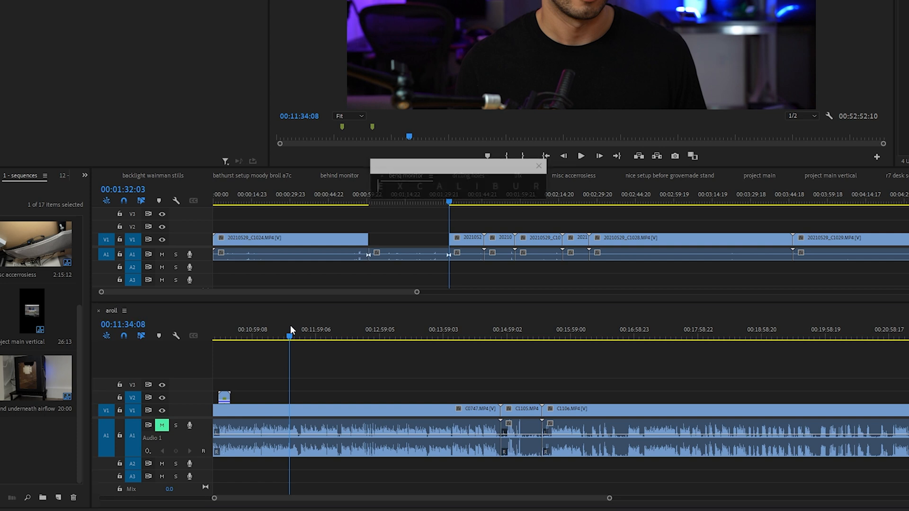
{"action": "type", "text": "set"}
{"action": "key", "text": "Return"}
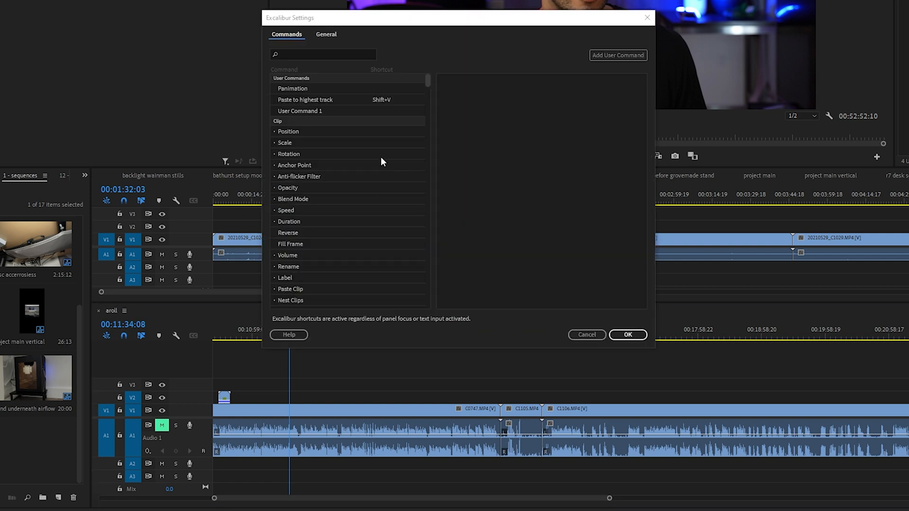
{"action": "left_click", "coordinate": [303, 100]}
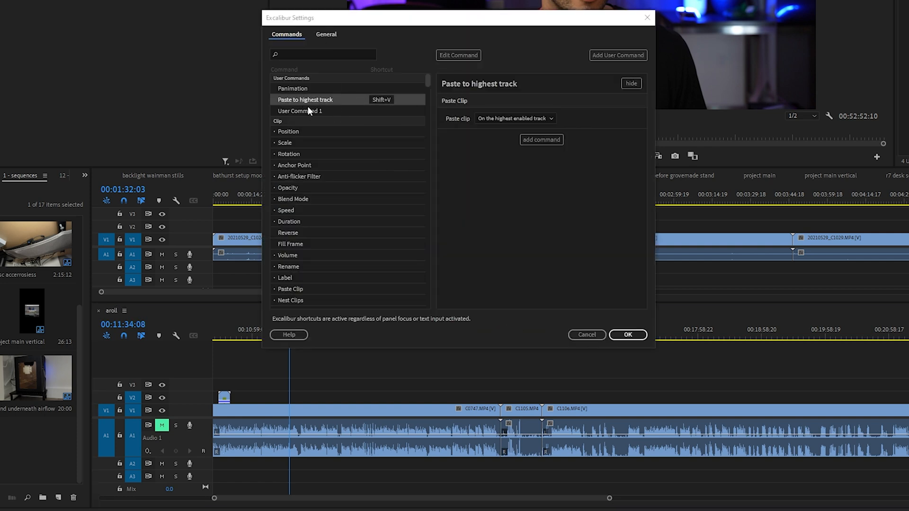
{"action": "left_click", "coordinate": [625, 334]}
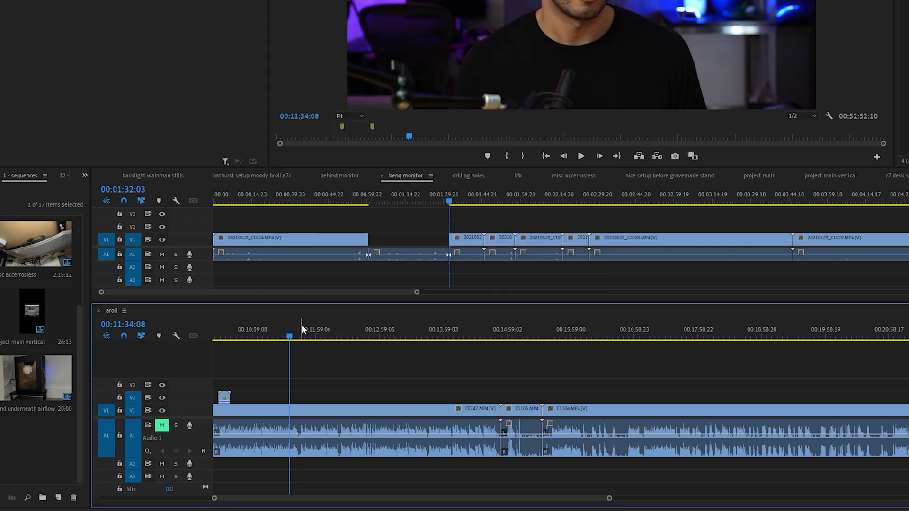
- Paste the cut benq monitor segment onto V2 of the aroll timeline at 00:11:54:02, using the highest enabled track
{"action": "left_click", "coordinate": [404, 199]}
{"action": "left_click_drag", "start_coordinate": [288, 335], "coordinate": [312, 337]}
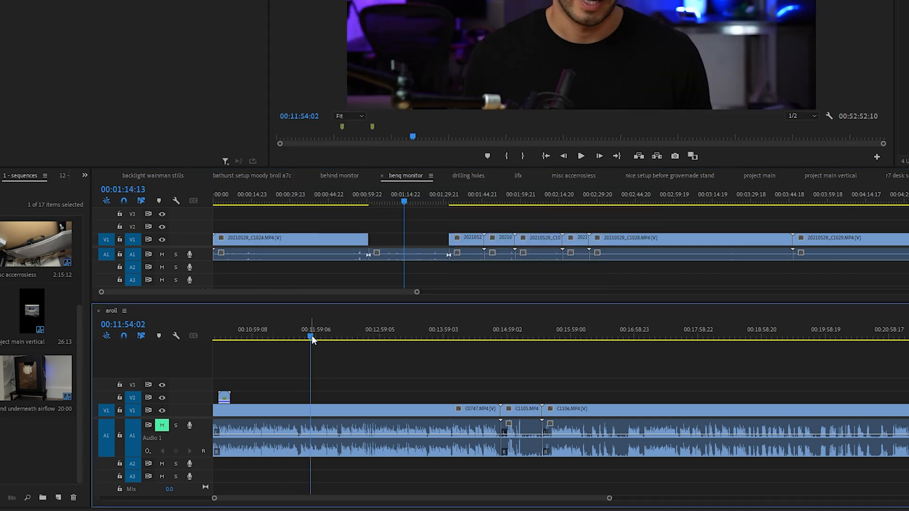
{"action": "key", "text": "ctrl+v"}
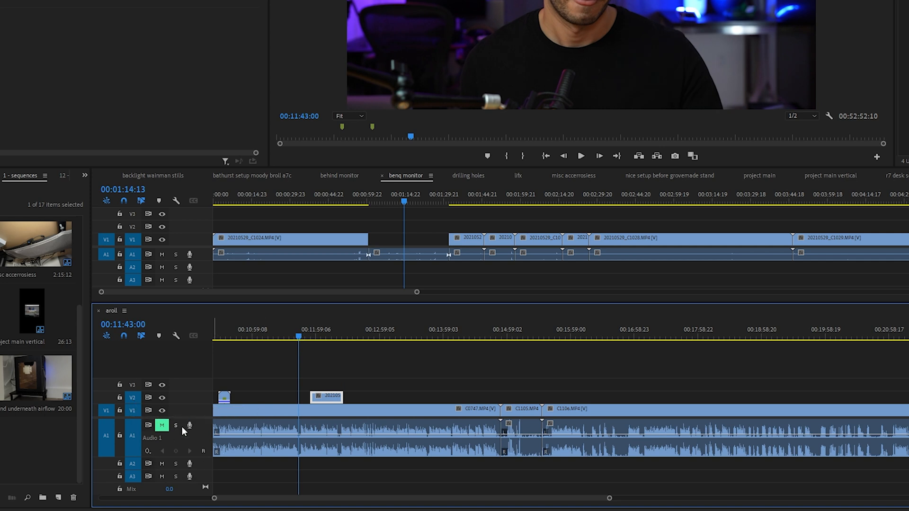
{"action": "left_click", "coordinate": [310, 411]}
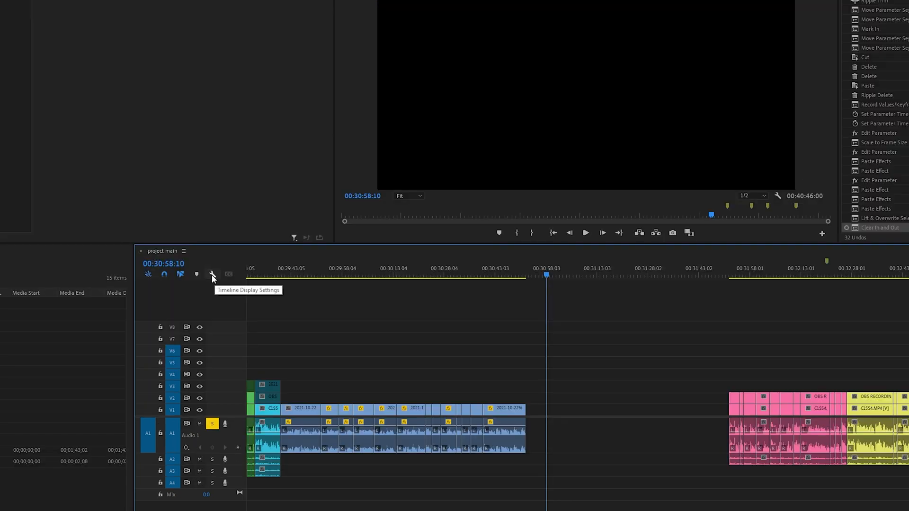
- Turn off Show Duplicate Frame Markers in project main and paste a copy of the last blue clip at 00:30:53:00
{"action": "left_click", "coordinate": [212, 275]}
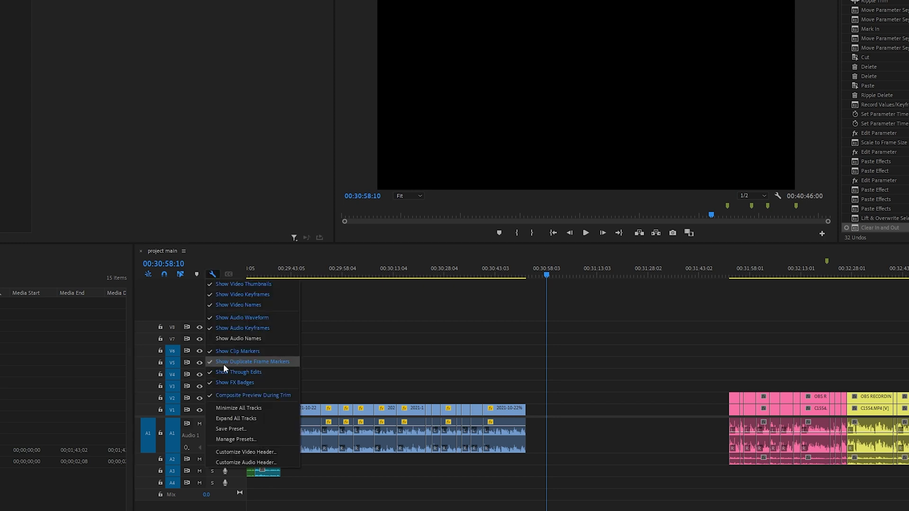
{"action": "left_click", "coordinate": [262, 361]}
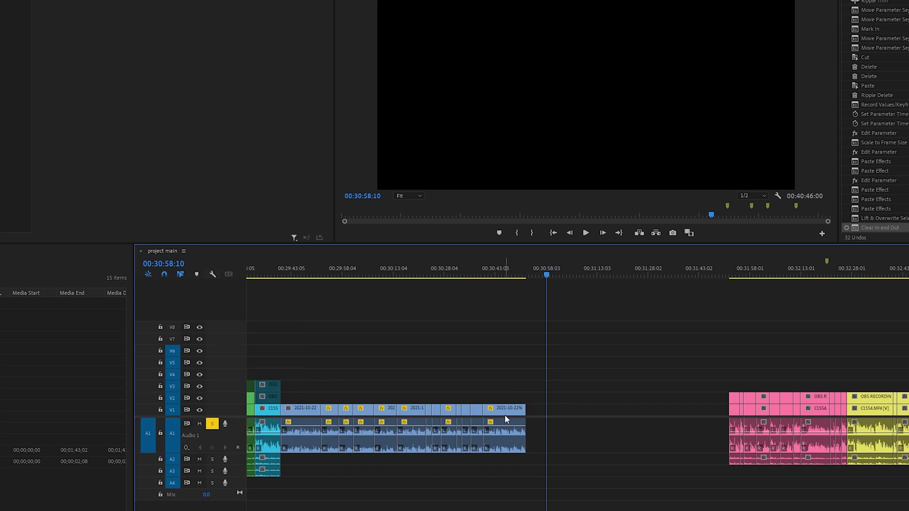
{"action": "left_click", "coordinate": [521, 406]}
{"action": "left_click_drag", "start_coordinate": [522, 277], "coordinate": [529, 296]}
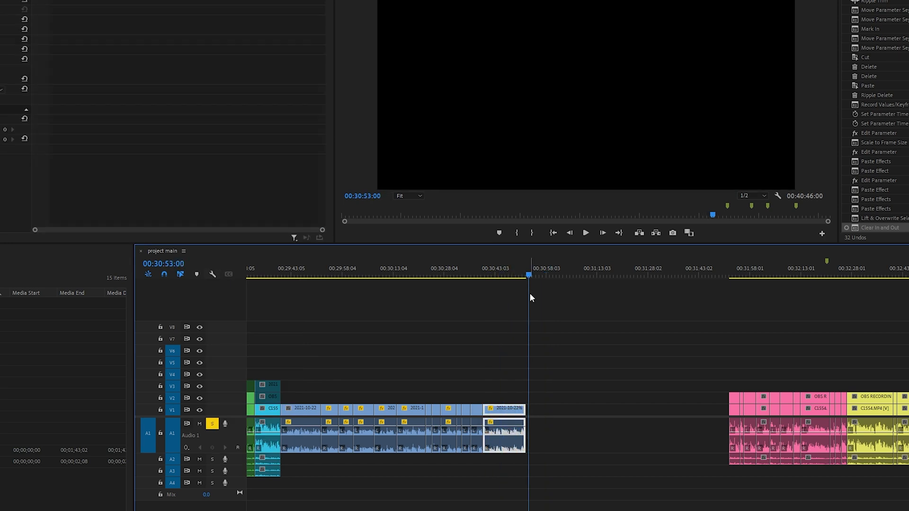
{"action": "key", "text": "ctrl+v"}
- Turn Show Duplicate Frame Markers back on and inspect the duplicated clips up close
{"action": "left_click", "coordinate": [213, 274]}
{"action": "left_click", "coordinate": [246, 362]}
{"action": "left_click", "coordinate": [543, 396]}
{"action": "scroll", "coordinate": [542, 396], "scroll_direction": "up", "scroll_amount": 3}
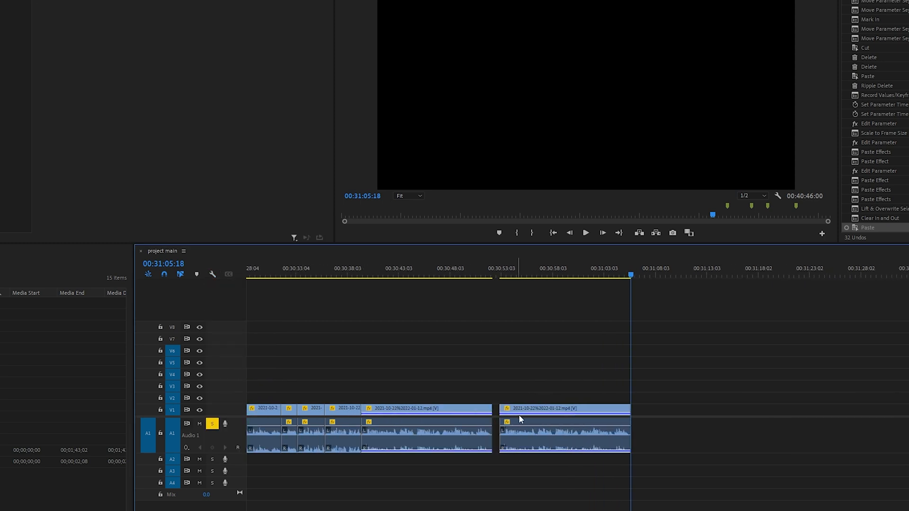
- Copy the short clip preceding the original long blue clip and paste it after the duplicate, leaving a gap
{"action": "left_click", "coordinate": [337, 414]}
{"action": "key", "text": "ctrl+c"}
{"action": "left_click", "coordinate": [651, 272]}
{"action": "key", "text": "ctrl+v"}
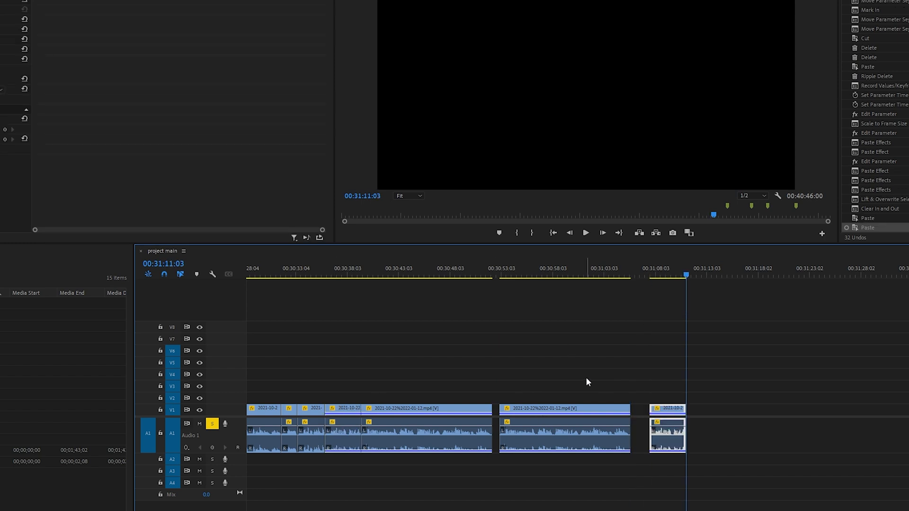
- Undo the last clip paste in the project main timeline
{"action": "key", "text": "ctrl+z"}
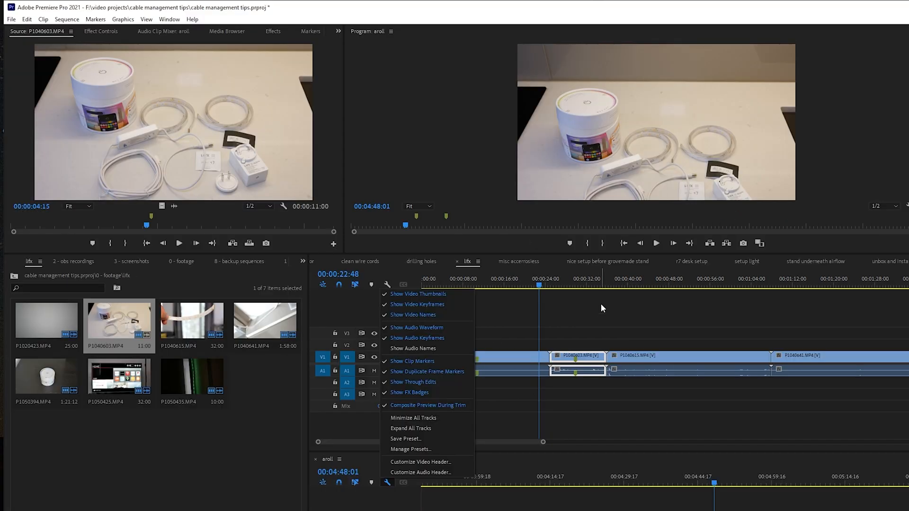
- Split clip P1040615.MP4 in the lifx sequence at 00:00:45:02 and set the playhead to 00:00:45:41
{"action": "left_click", "coordinate": [626, 363]}
{"action": "left_click_drag", "start_coordinate": [636, 284], "coordinate": [653, 296]}
{"action": "key", "text": "c"}
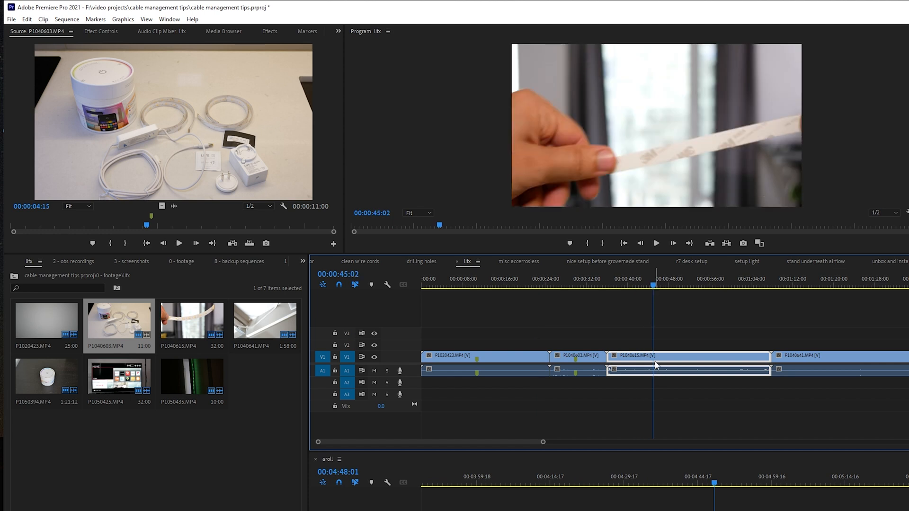
{"action": "left_click", "coordinate": [653, 362]}
{"action": "key", "text": "v"}
{"action": "left_click_drag", "start_coordinate": [638, 338], "coordinate": [676, 381]}
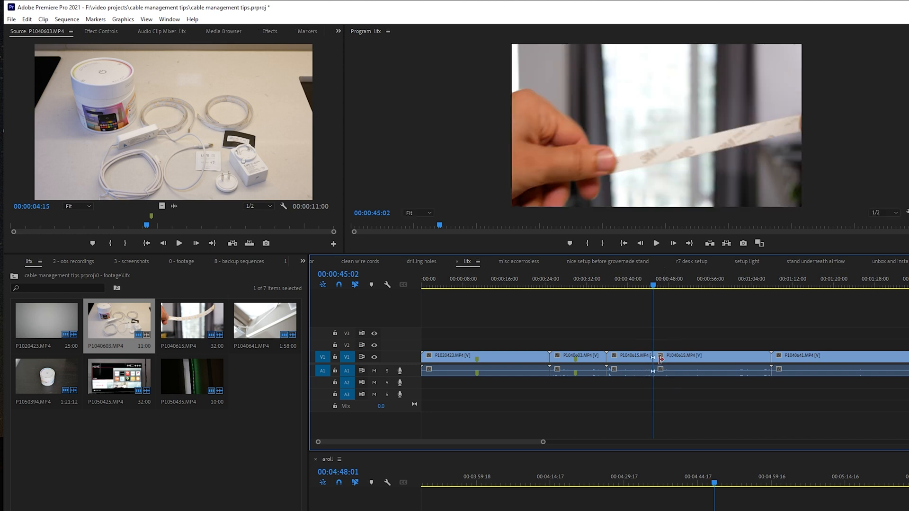
{"action": "left_click_drag", "start_coordinate": [652, 285], "coordinate": [657, 298]}
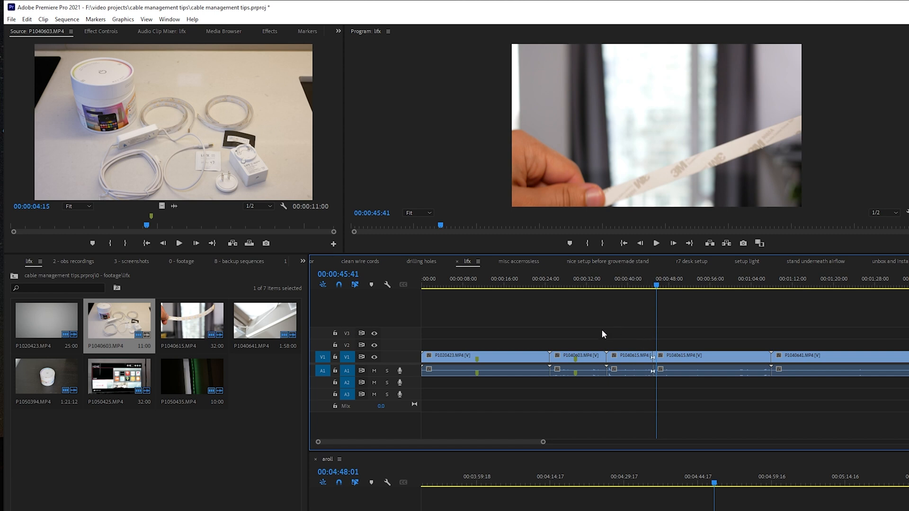
- Turn off Show Through Edits and inspect the cut between the two P1040615.MP4 pieces up close
{"action": "left_click", "coordinate": [67, 19]}
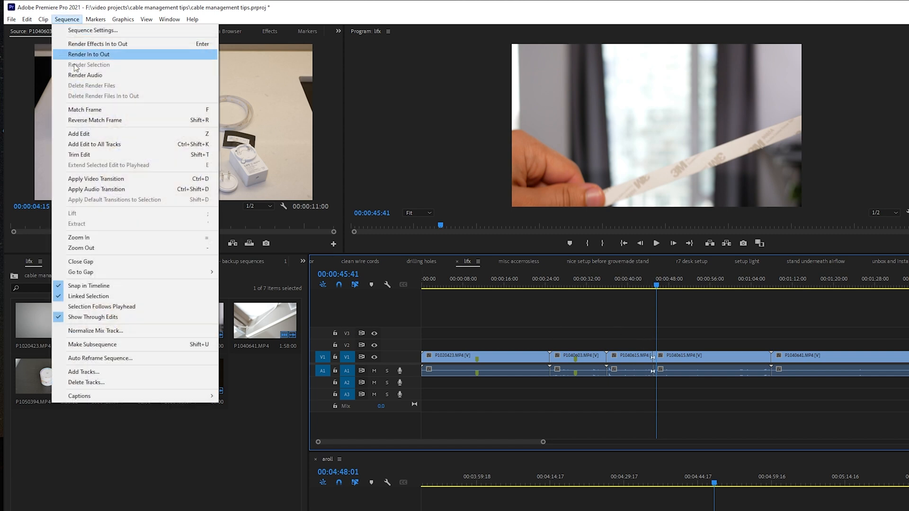
{"action": "left_click", "coordinate": [69, 320]}
{"action": "left_click_drag", "start_coordinate": [644, 339], "coordinate": [674, 349]}
{"action": "key", "text": "="}
{"action": "key", "text": "="}
{"action": "key", "text": "-"}
{"action": "left_click", "coordinate": [693, 353]}
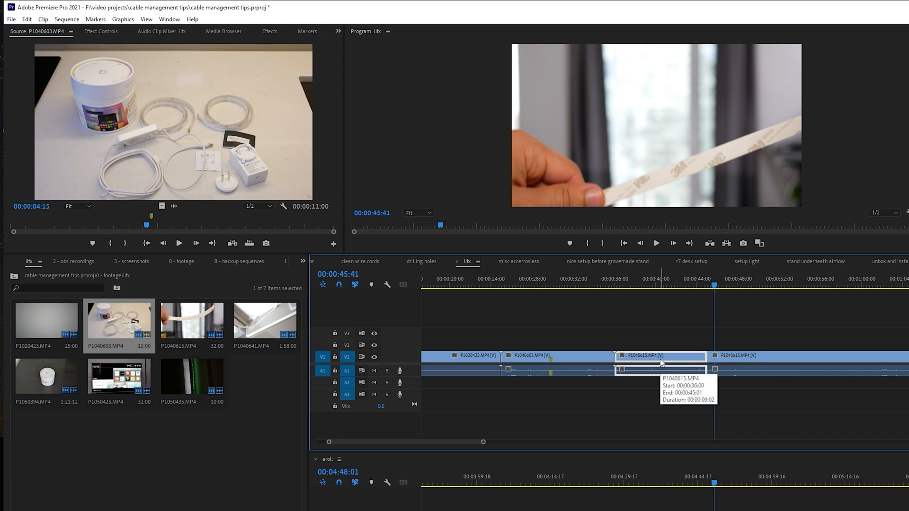
{"action": "mouse_move", "coordinate": [665, 335]}
{"action": "left_mouse_down"}
{"action": "mouse_move", "coordinate": [777, 396]}
{"action": "mouse_move", "coordinate": [663, 329]}
{"action": "left_mouse_up"}
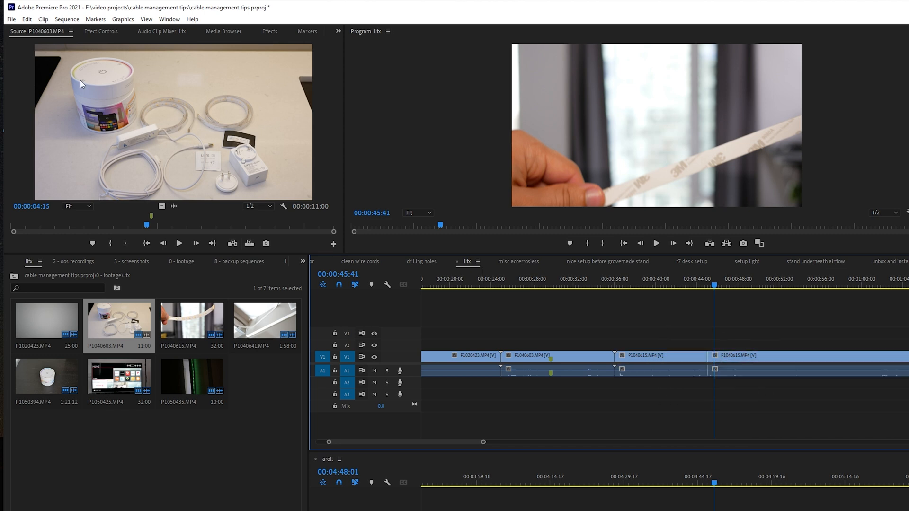
- Turn Show Through Edits back on, then select and delete the through edit at 00:00:45:02
{"action": "left_click", "coordinate": [67, 19]}
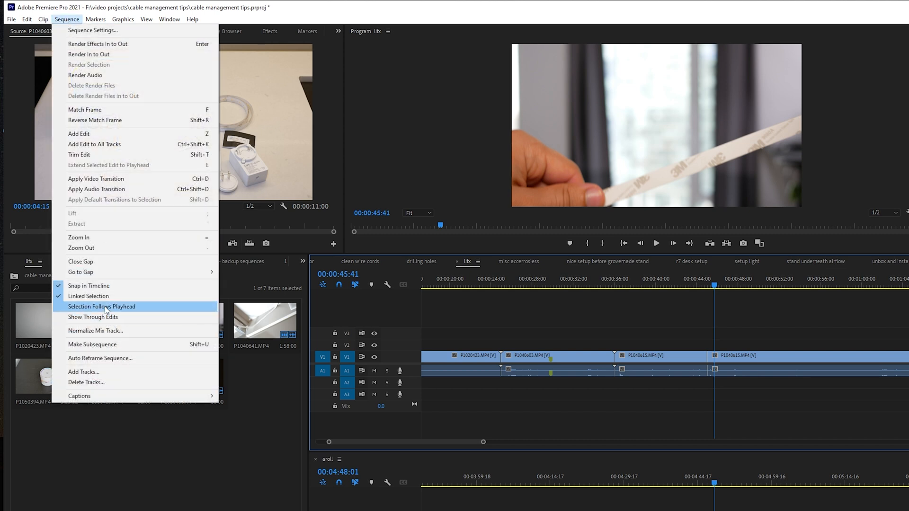
{"action": "left_click", "coordinate": [106, 318]}
{"action": "key", "text": "shift+t"}
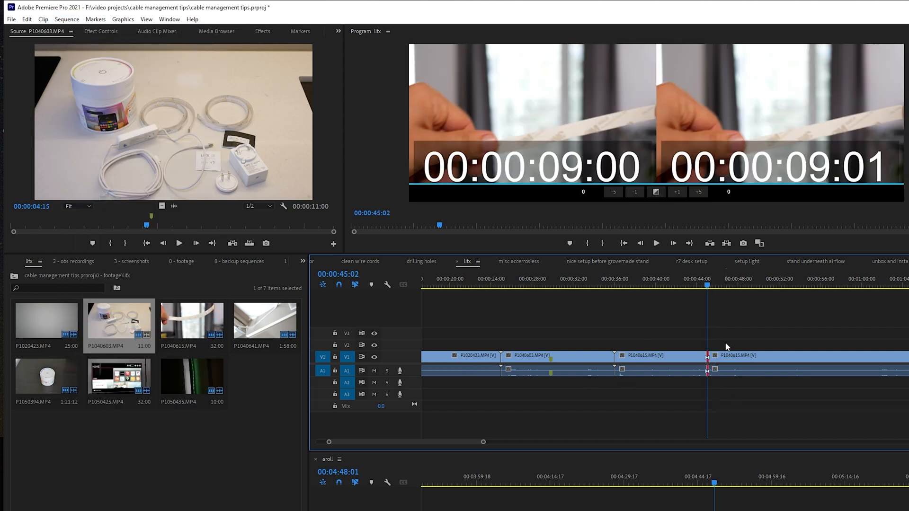
{"action": "left_click_drag", "start_coordinate": [688, 330], "coordinate": [737, 386]}
{"action": "key", "text": "Delete"}
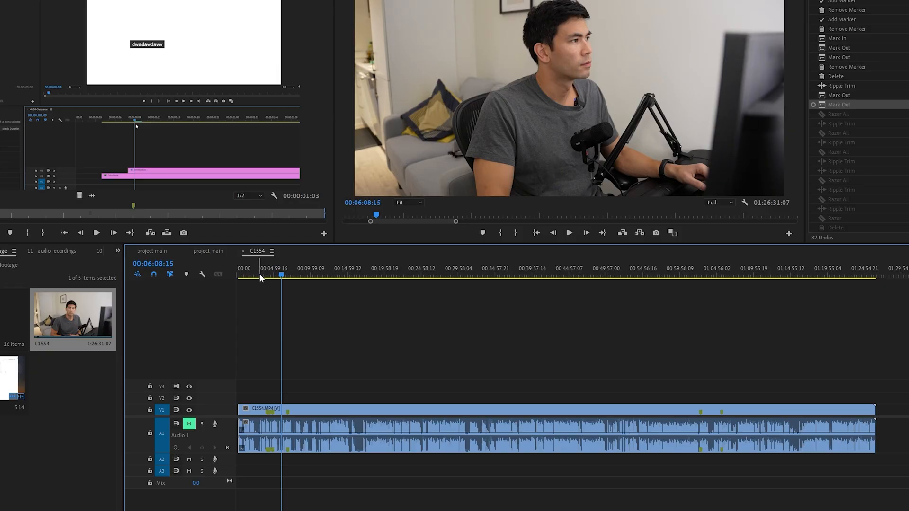
- Razor the C1554 clip on both sides of 00:15:29:07 to isolate a short segment
{"action": "left_click_drag", "start_coordinate": [259, 273], "coordinate": [353, 348]}
{"action": "key", "text": "="}
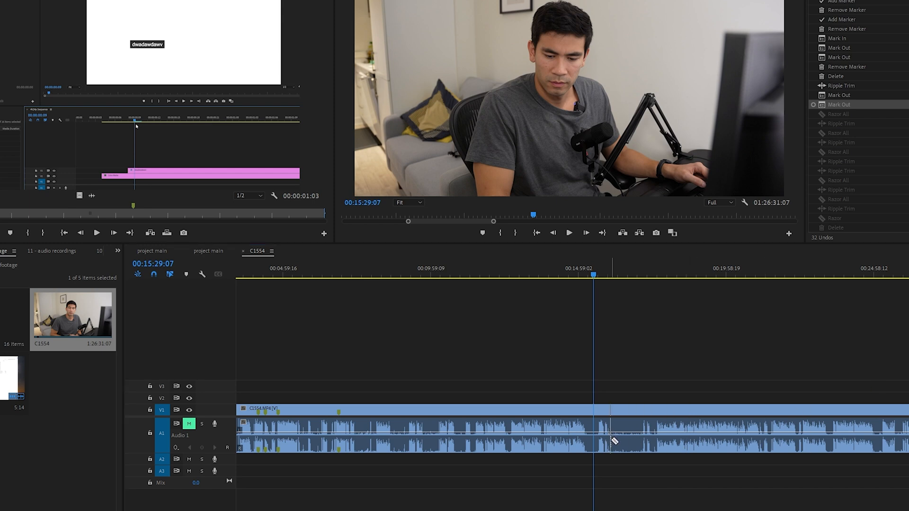
{"action": "scroll", "coordinate": [614, 441], "scroll_direction": "up", "scroll_amount": 5}
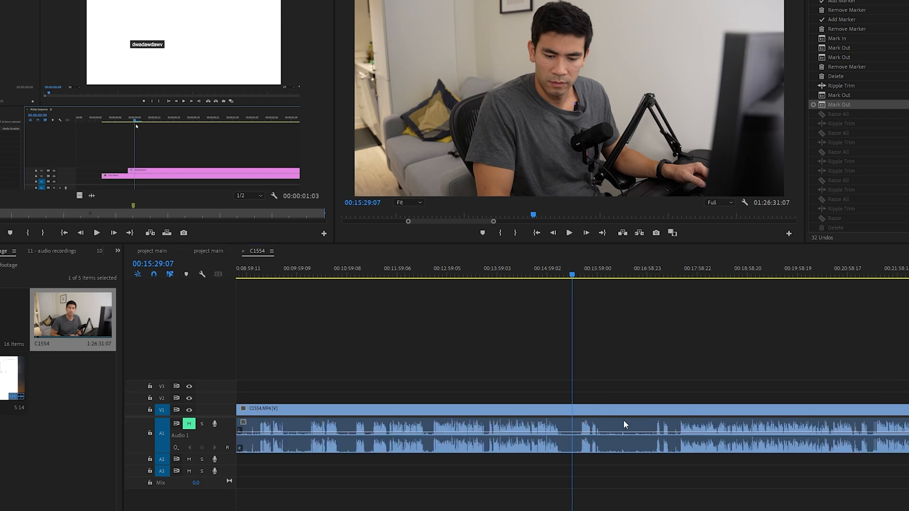
{"action": "left_click", "coordinate": [539, 440]}
{"action": "left_click", "coordinate": [565, 440]}
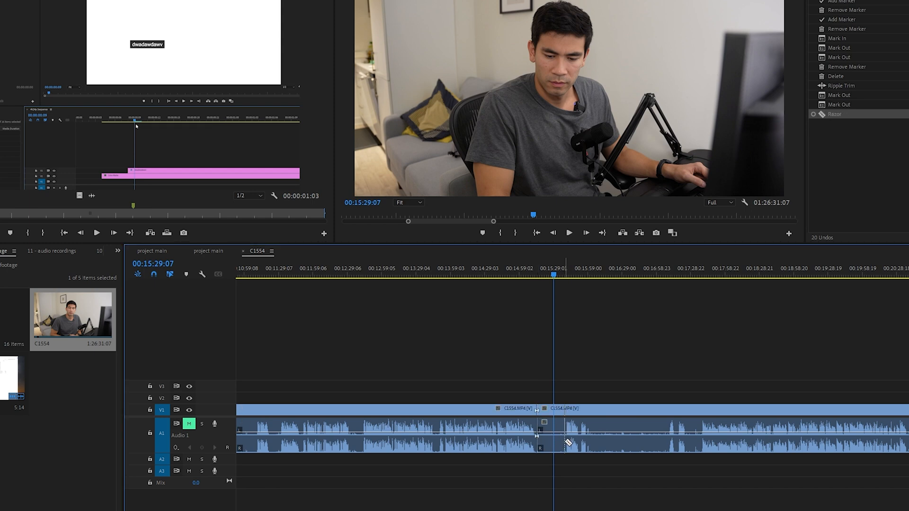
- Delete the isolated short segment of C1554 and ripple delete the gap it leaves
{"action": "left_click", "coordinate": [544, 418]}
{"action": "key", "text": "Delete"}
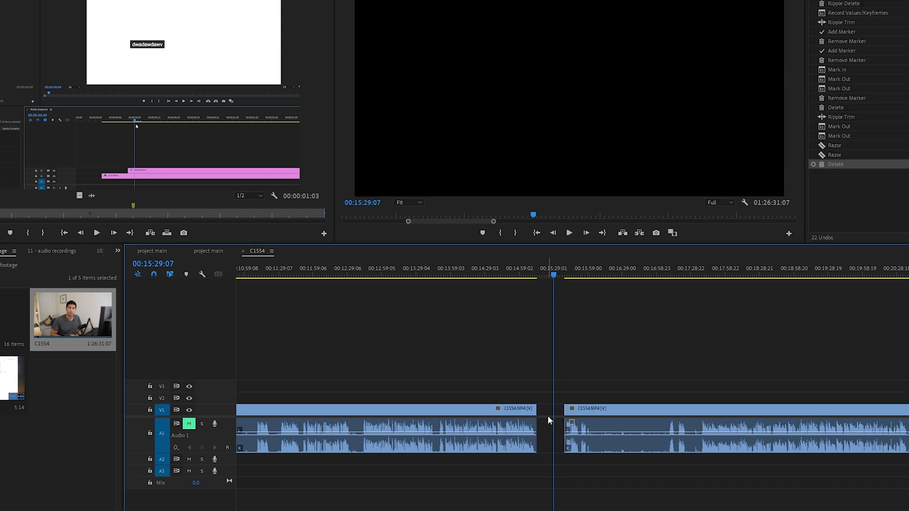
{"action": "right_click", "coordinate": [549, 415]}
{"action": "left_click", "coordinate": [574, 419]}
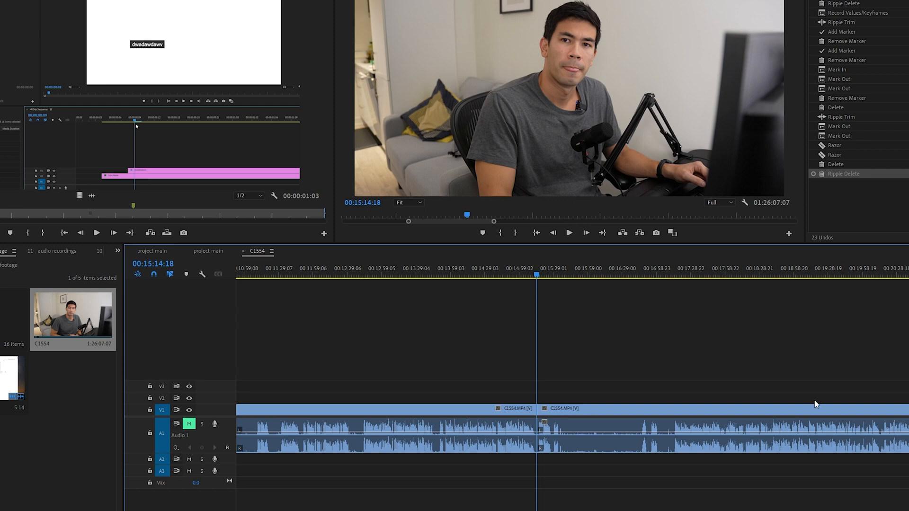
{"action": "left_click", "coordinate": [563, 275]}
{"action": "key", "text": "ctrl+shift+k"}
{"action": "left_click", "coordinate": [641, 277]}
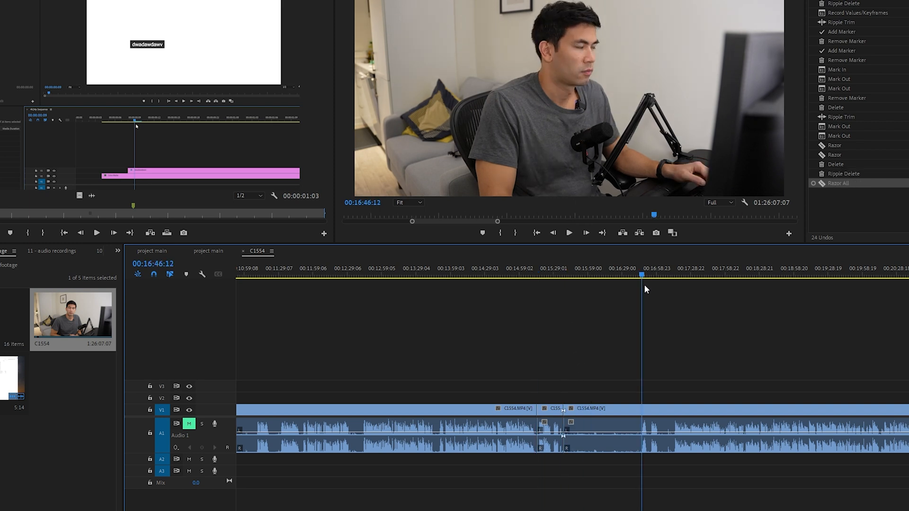
{"action": "key", "text": "q"}
{"action": "key", "text": "ctrl+z"}
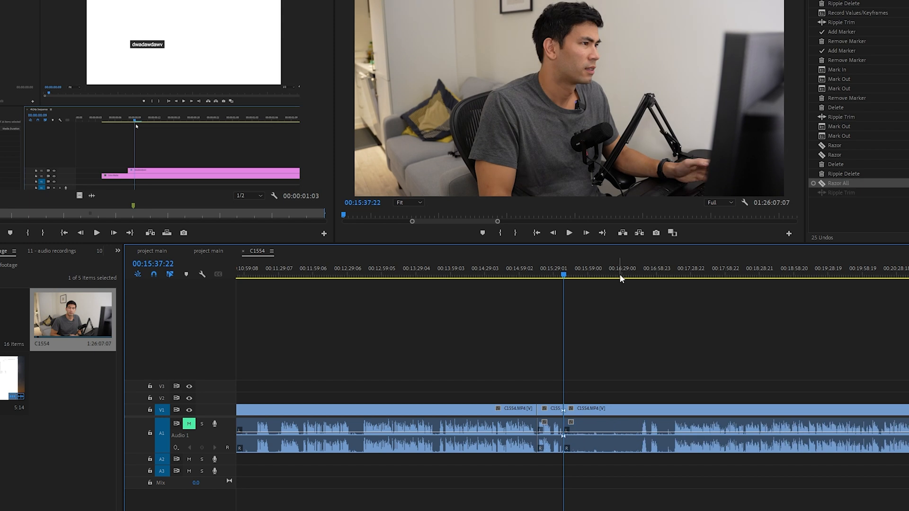
{"action": "left_click", "coordinate": [542, 277]}
{"action": "left_click", "coordinate": [565, 279]}
{"action": "key", "text": "ctrl+z"}
- Cut all tracks at 00:15:35:20 and ripple trim away the silent stretch that follows in C1554
{"action": "left_click", "coordinate": [560, 280]}
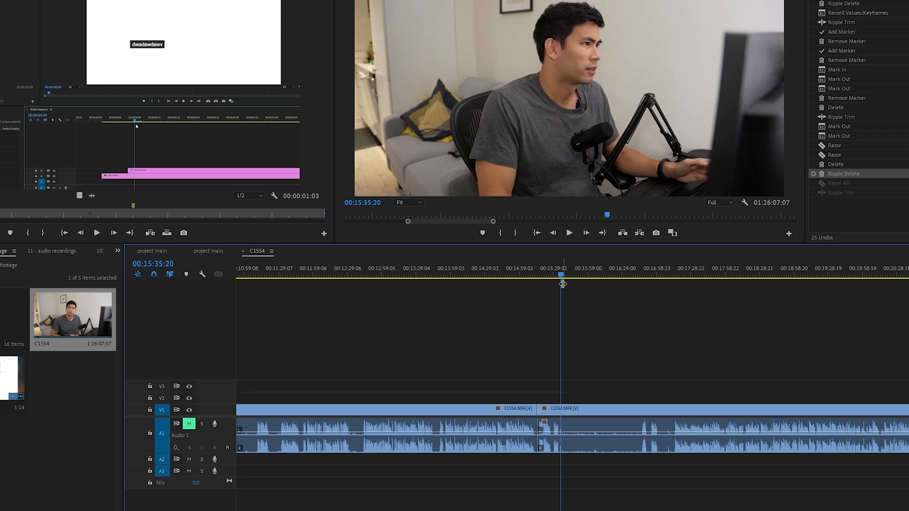
{"action": "key", "text": "z"}
{"action": "left_click_drag", "start_coordinate": [562, 284], "coordinate": [642, 304]}
{"action": "key", "text": "q"}
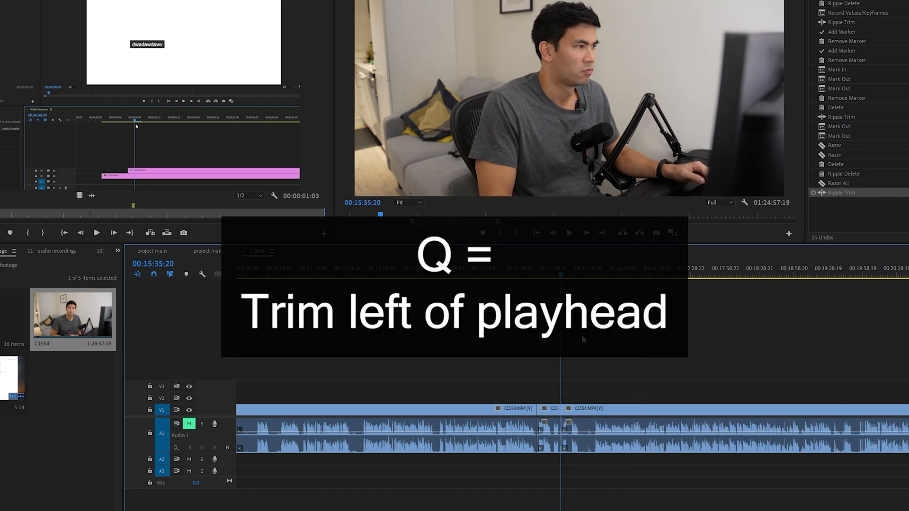
- Cut and ripple trim two further stretches out of C1554, ending with the one at 00:19:35:03
{"action": "left_click_drag", "start_coordinate": [563, 280], "coordinate": [793, 313]}
{"action": "key", "text": "z"}
{"action": "key", "text": "q"}
{"action": "left_click_drag", "start_coordinate": [814, 268], "coordinate": [840, 277]}
{"action": "key", "text": "z"}
{"action": "key", "text": "q"}
- Show the whole C1554 sequence in the timeline
{"action": "scroll", "coordinate": [818, 328], "scroll_direction": "down", "scroll_amount": 2}
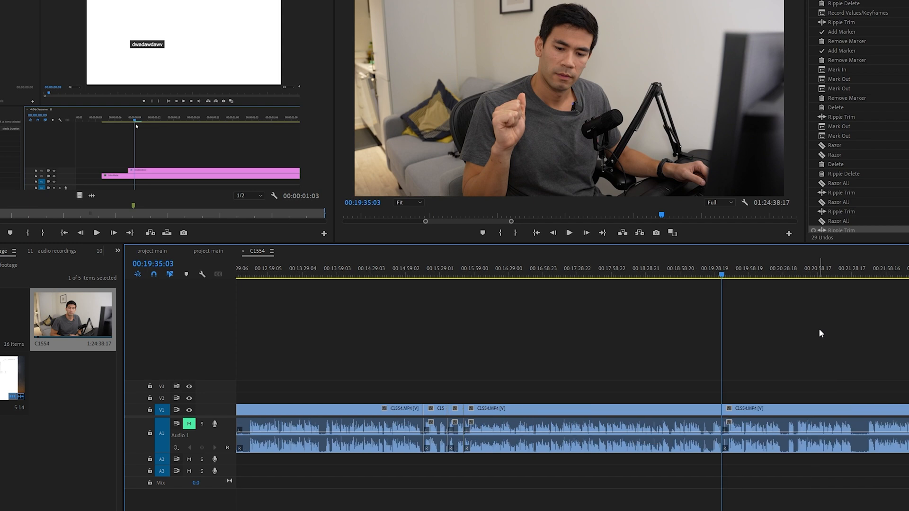
{"action": "key", "text": "minus"}
{"action": "key", "text": "minus"}
{"action": "key", "text": "minus"}
{"action": "key", "text": "minus"}
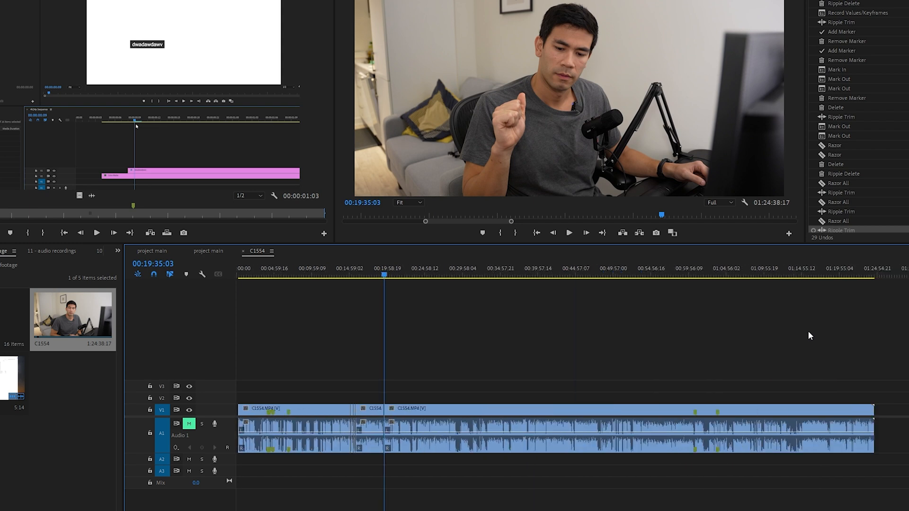